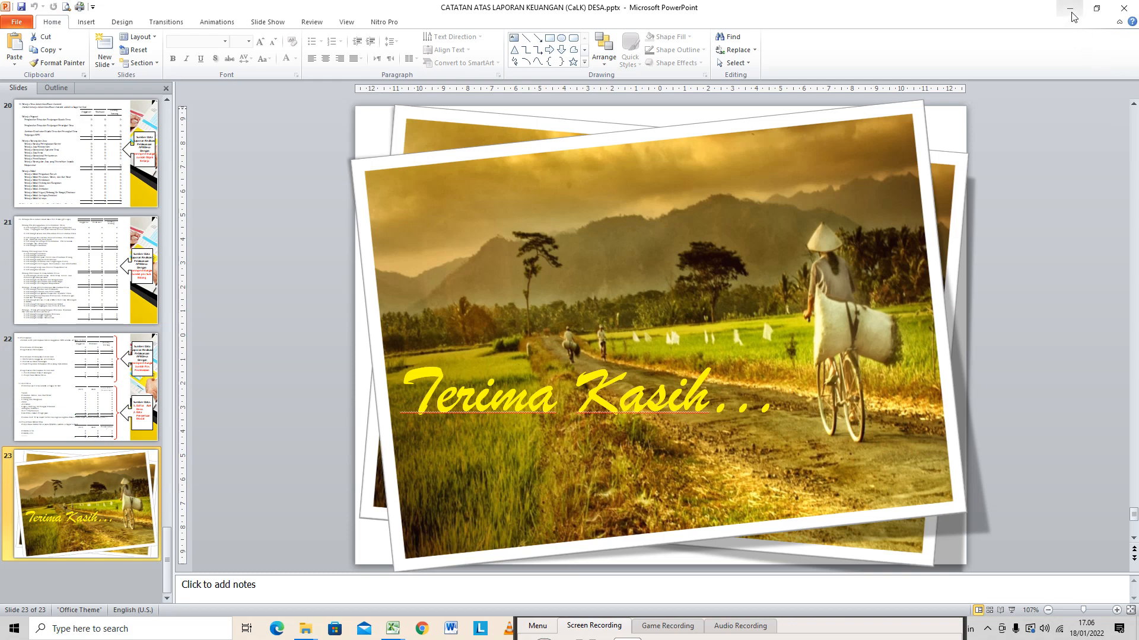
Bring SISKEUDES forward and open its Laporan > Pembukuan bookkeeping reports window.
left_click(1072, 14)
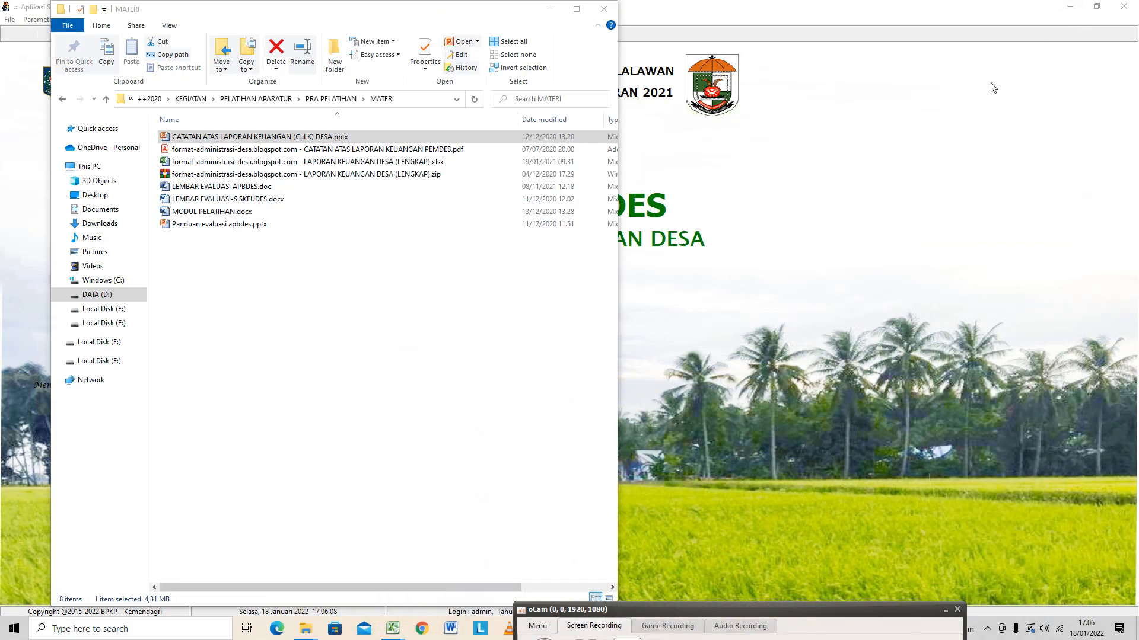
left_click(703, 165)
left_click(142, 19)
mouse_move(115, 20)
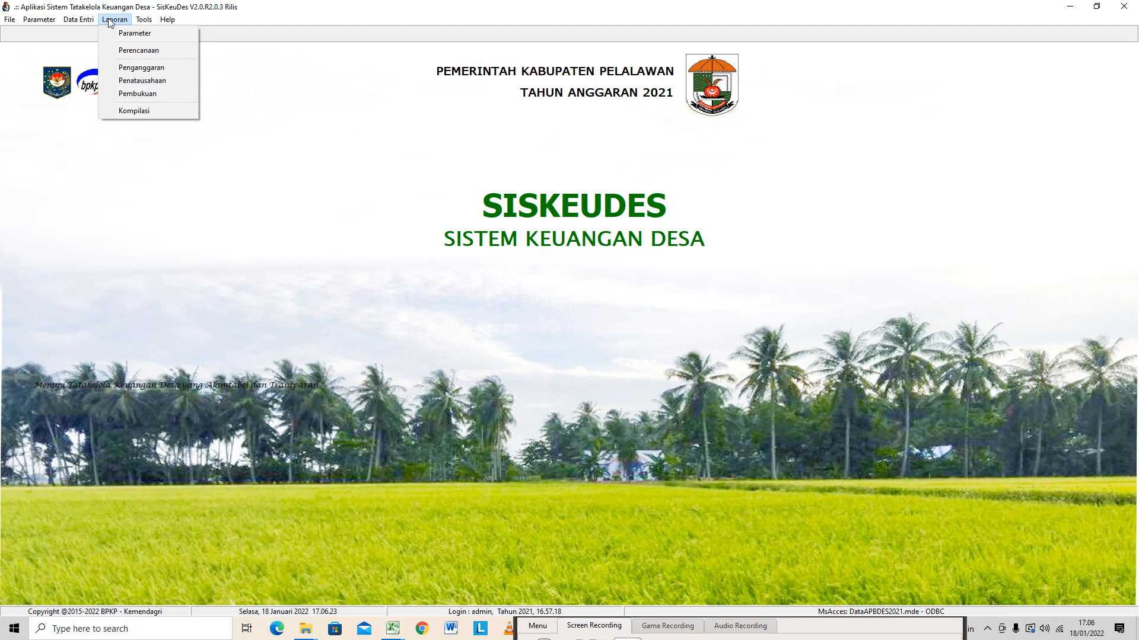
left_click(151, 93)
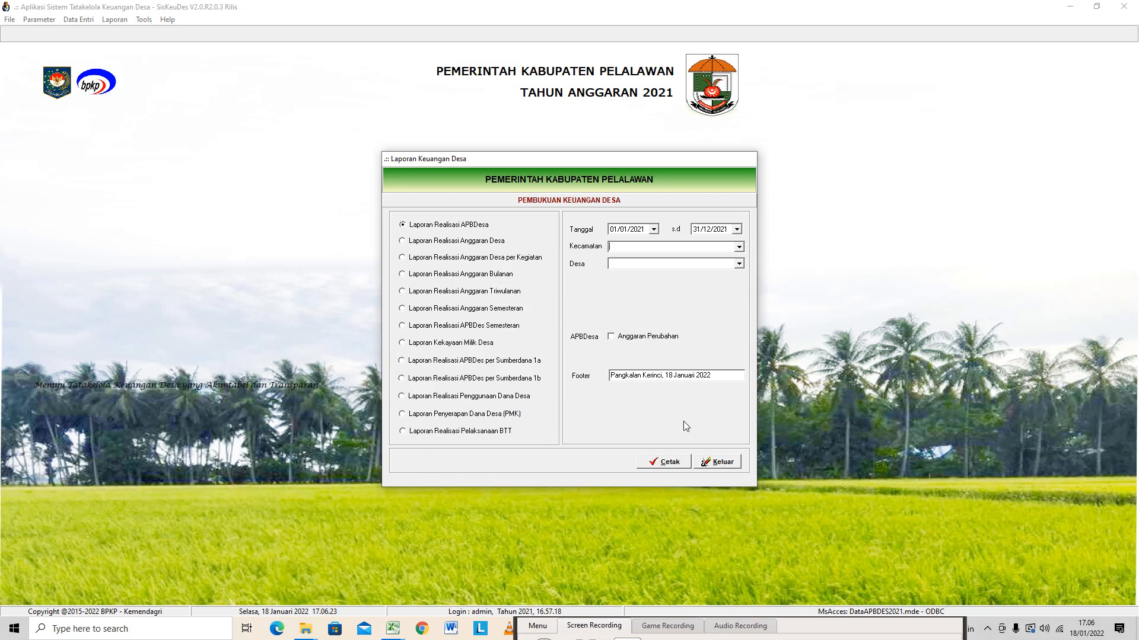
Close the bookkeeping reports window and exit SISKEUDES, confirming Yes.
left_click(721, 463)
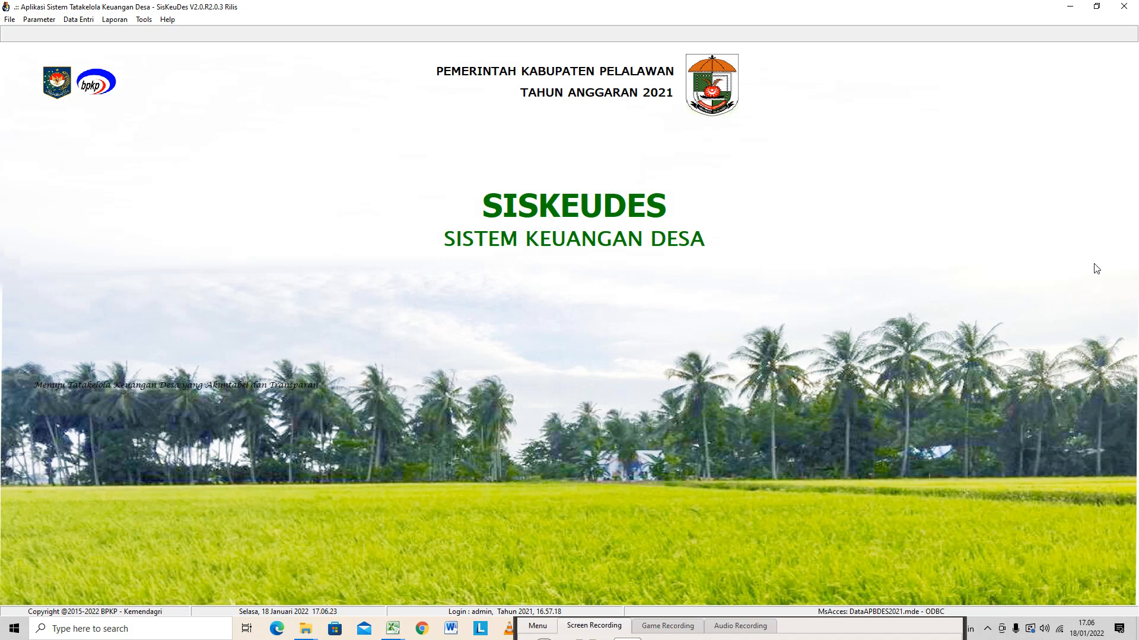
left_click(1125, 8)
left_click(571, 353)
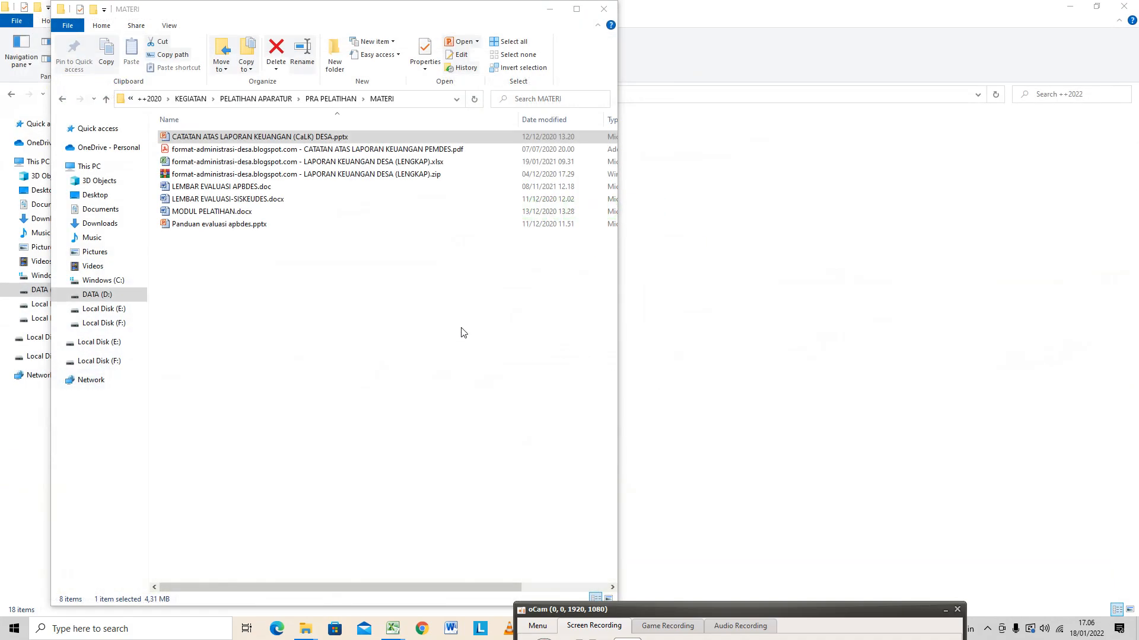
Launch SimKeuDesaV21.exe from DATA (D:) > SISKEUDES KAB. PELALAWAN > Siskeudes Pelalawan-2020.
left_click(549, 8)
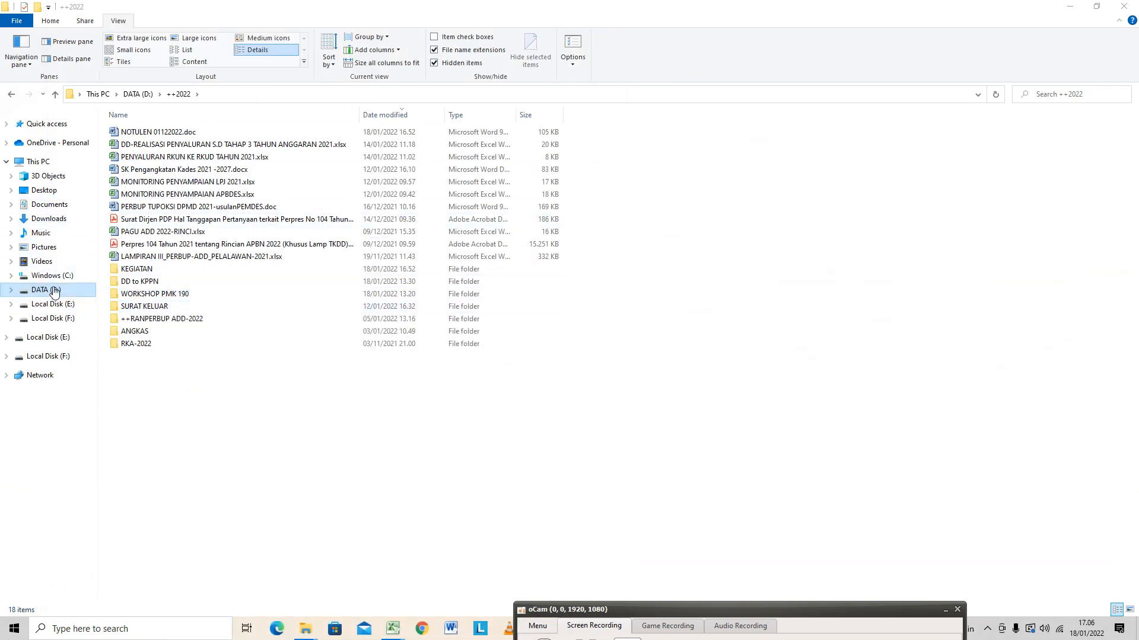
left_click(62, 303)
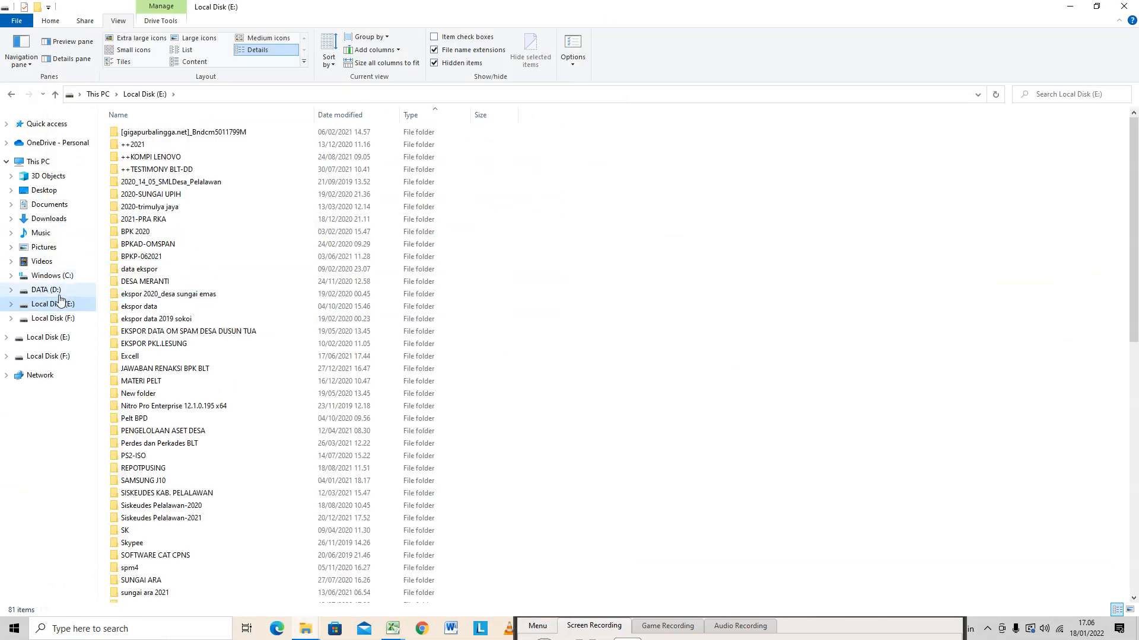
left_click(62, 291)
left_click(157, 441)
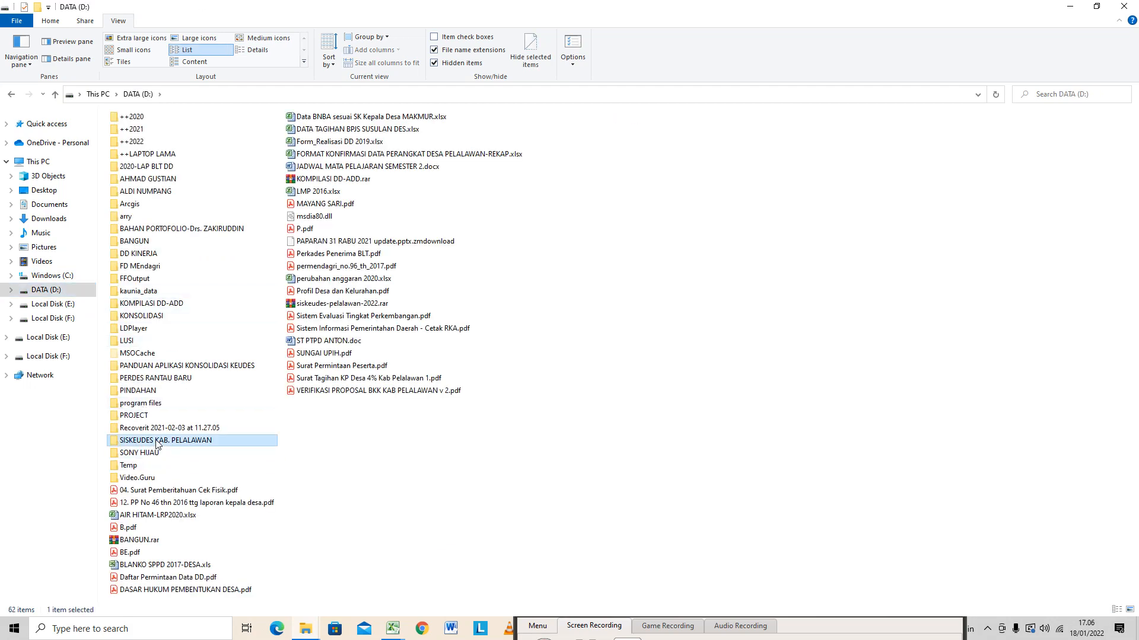
double_click(157, 441)
double_click(276, 248)
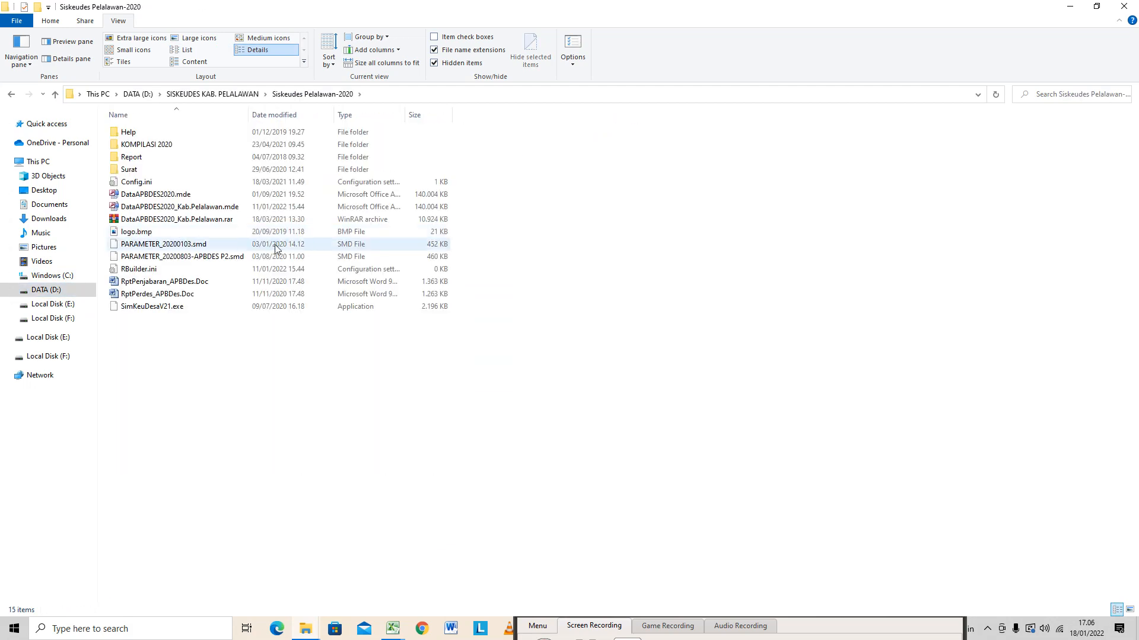
double_click(208, 307)
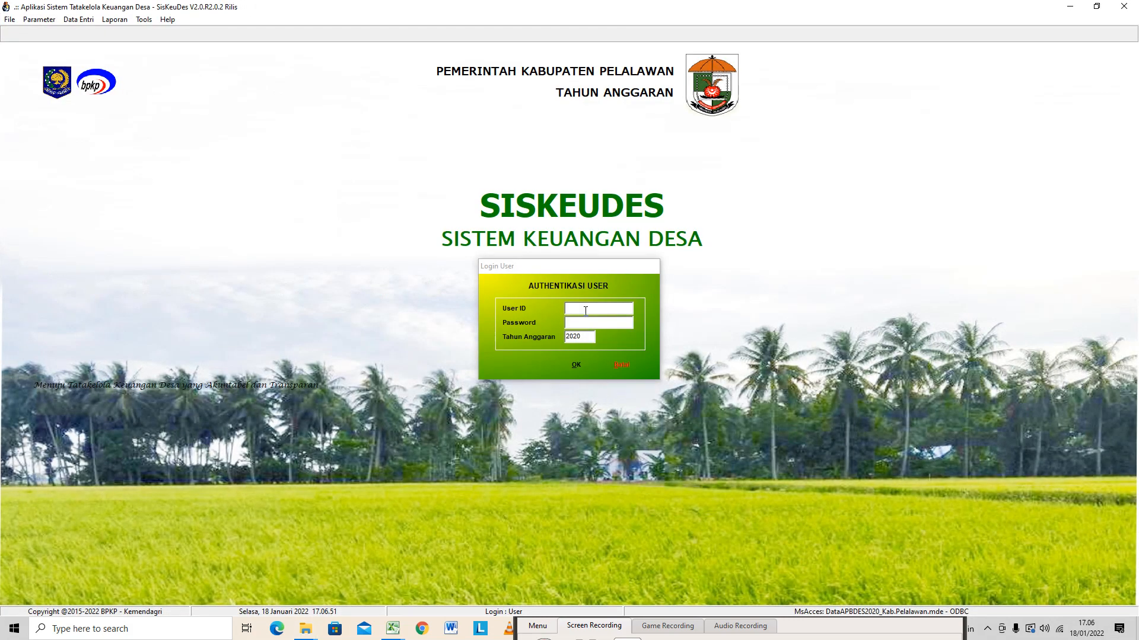
left_click(587, 310)
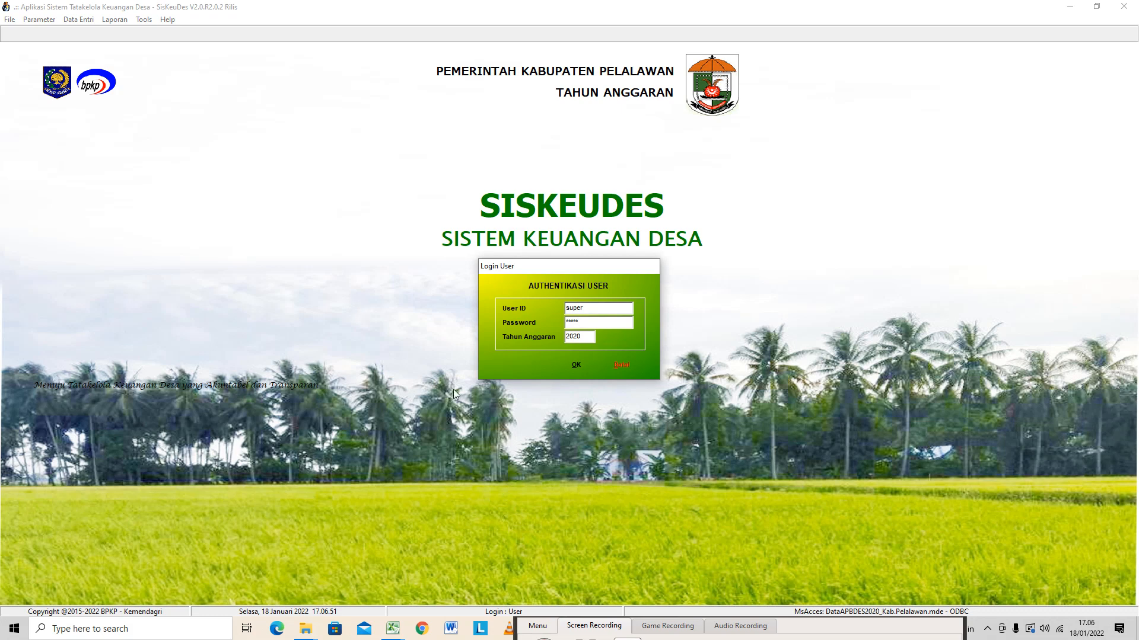
Log in for budget year 2020 and open the File > Koneksi Data settings.
left_click(578, 365)
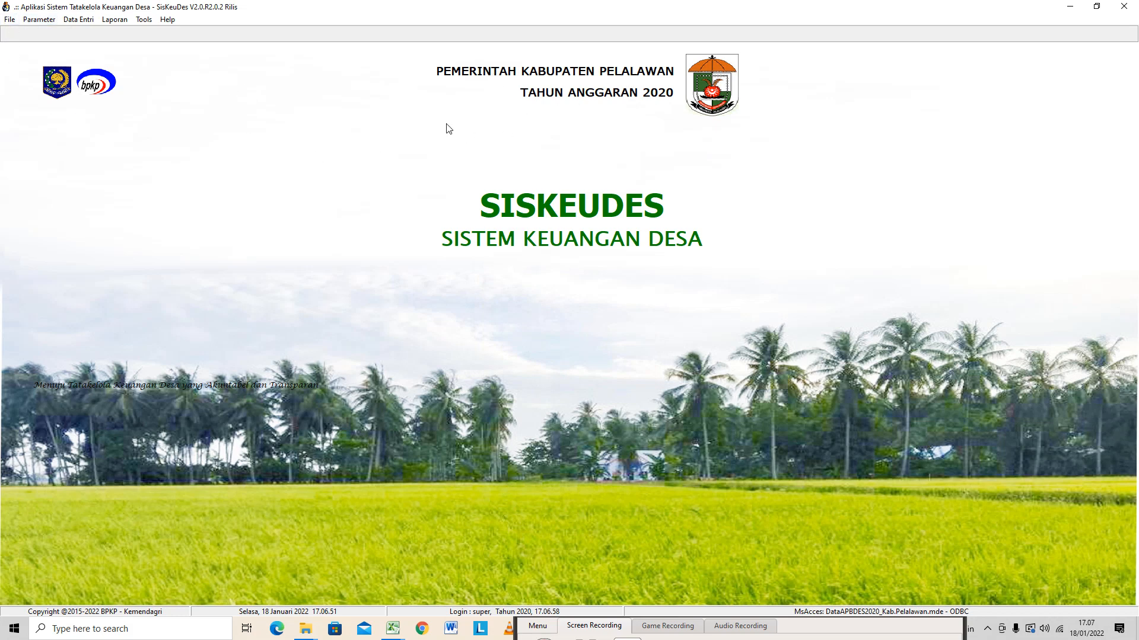
left_click(10, 23)
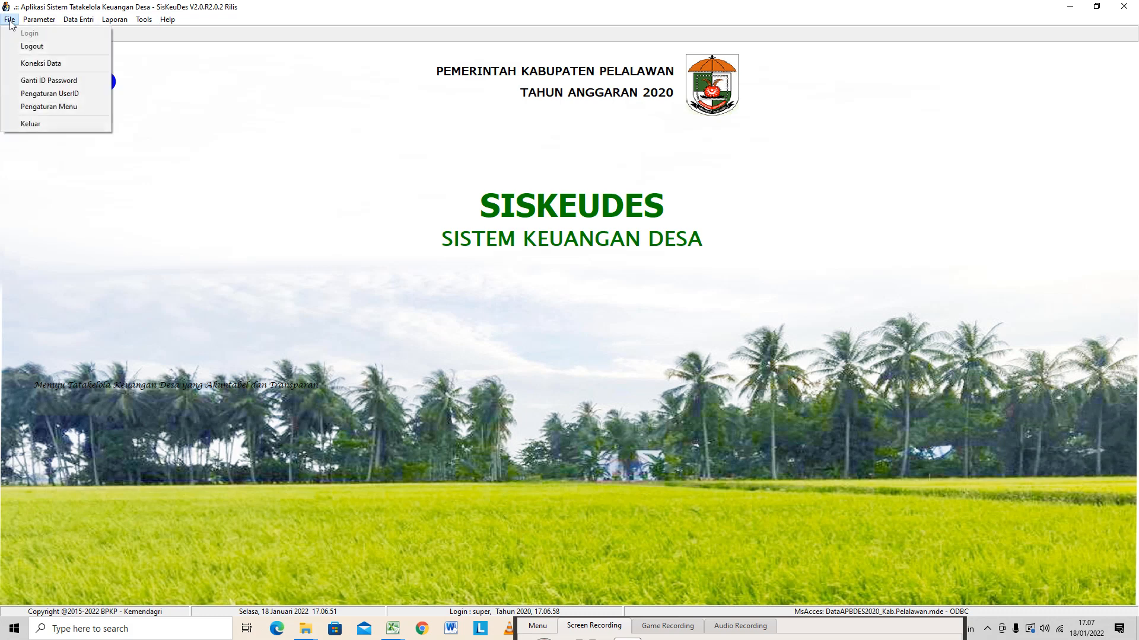
left_click(39, 256)
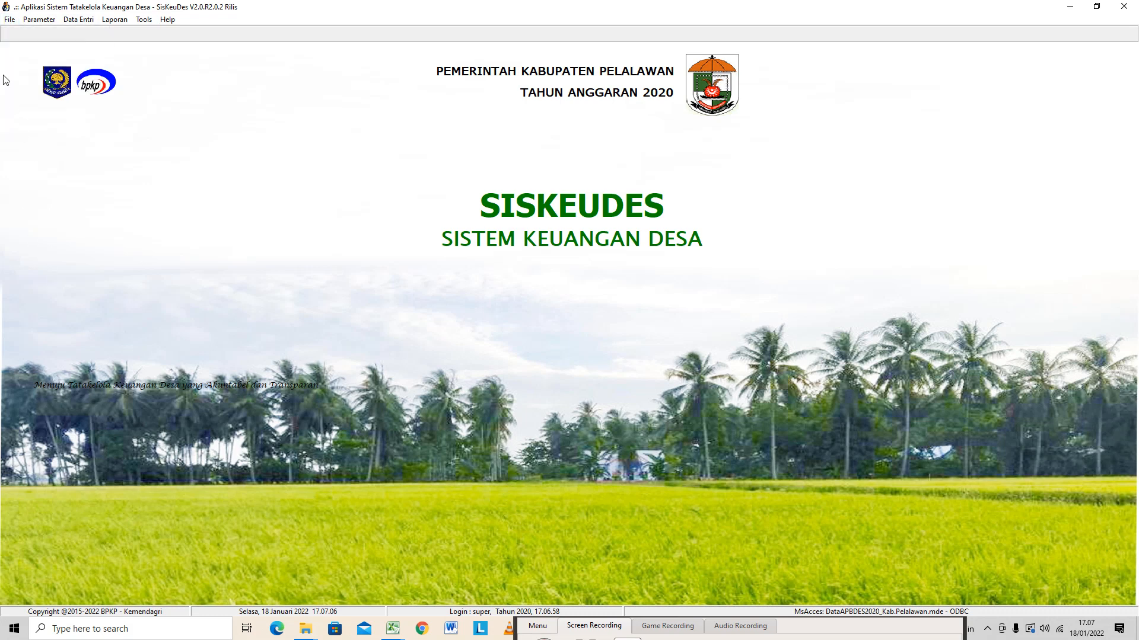
left_click(10, 19)
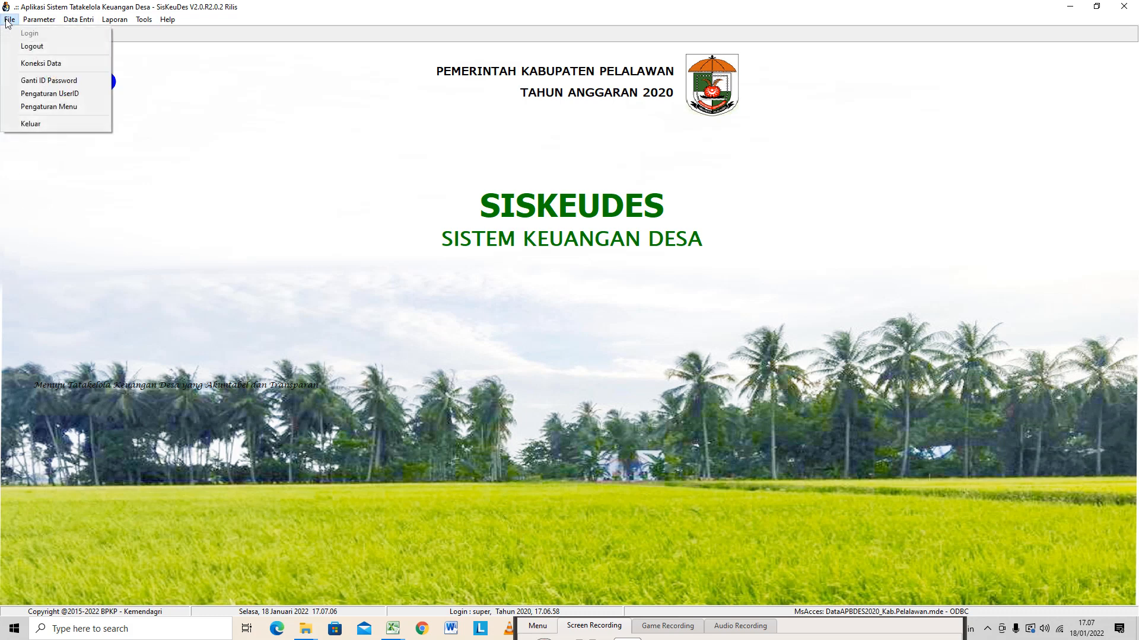
left_click(64, 63)
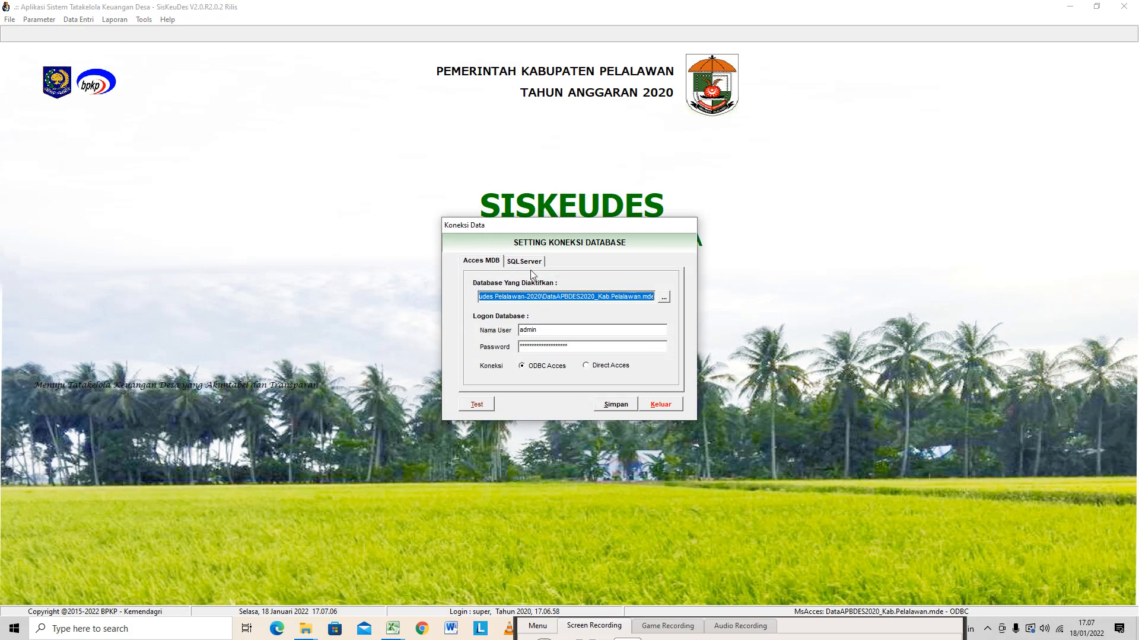
Choose DataAPBDES2021.mde in the Siskeudes Pelalawan-2021 folder as the database.
left_click(664, 297)
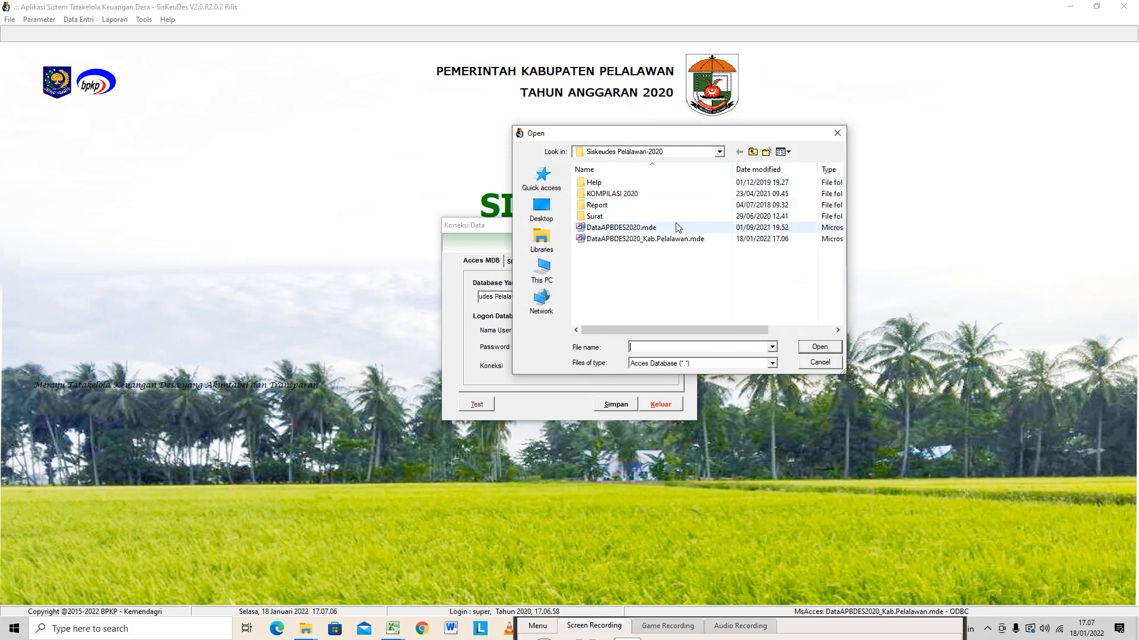
left_click(753, 153)
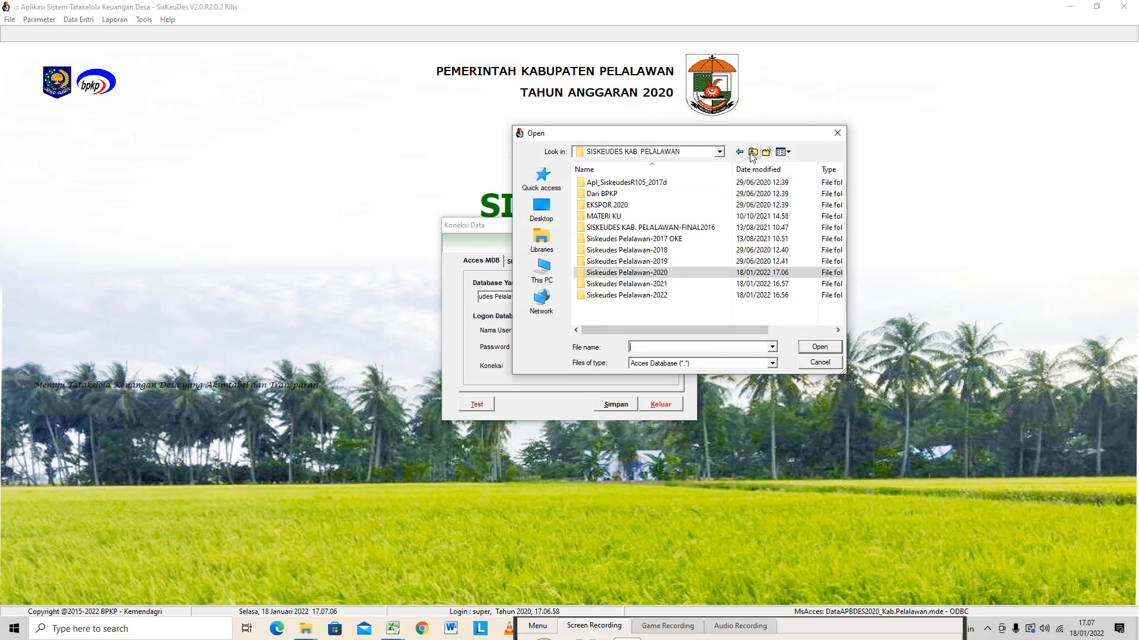
double_click(661, 285)
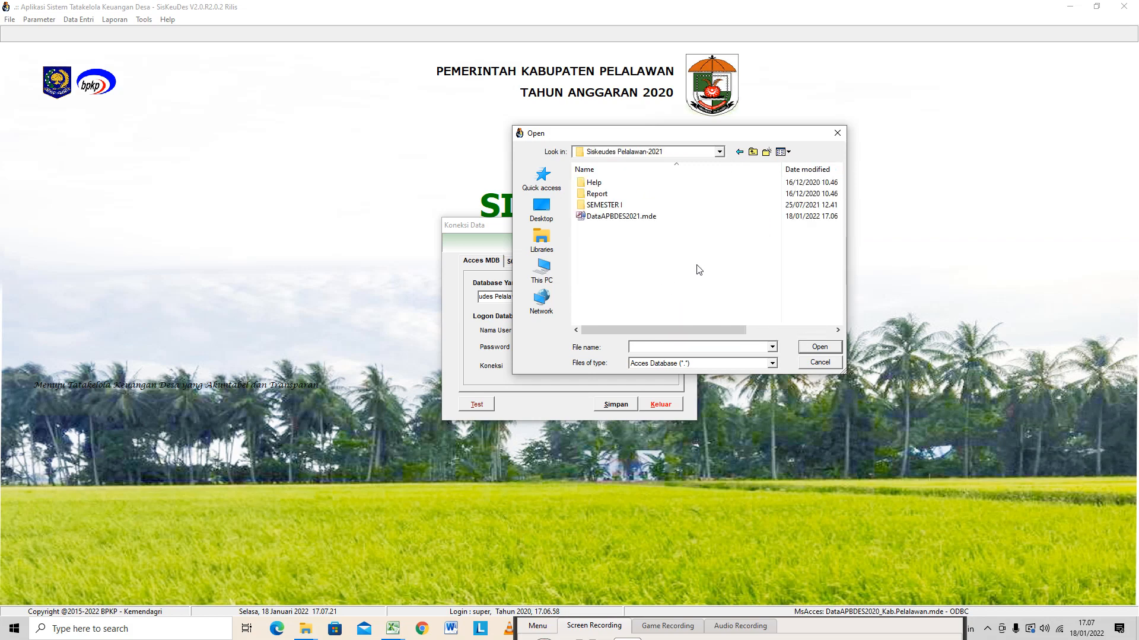
left_click(622, 219)
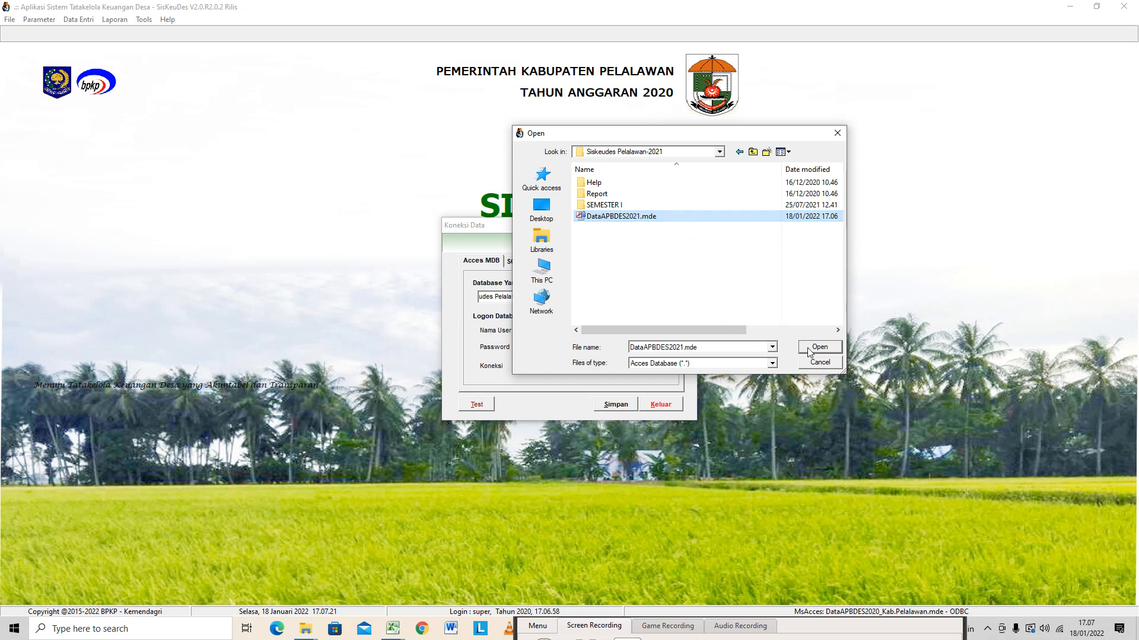
left_click_drag(711, 330, 801, 329)
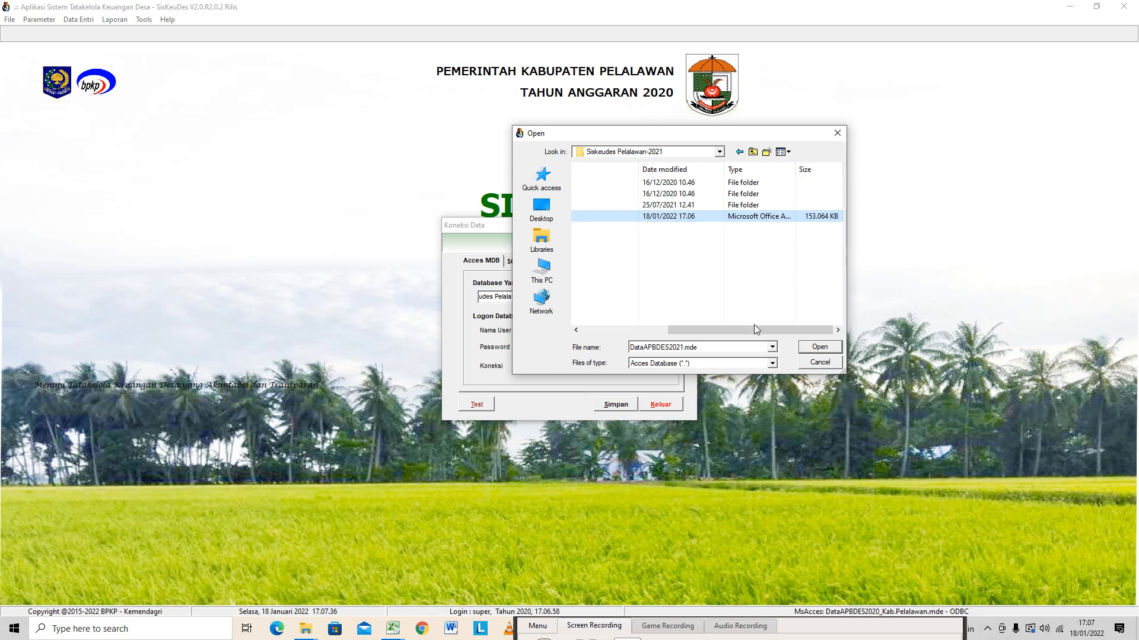
left_click_drag(676, 330, 816, 250)
left_click_drag(683, 331, 596, 330)
left_click(819, 348)
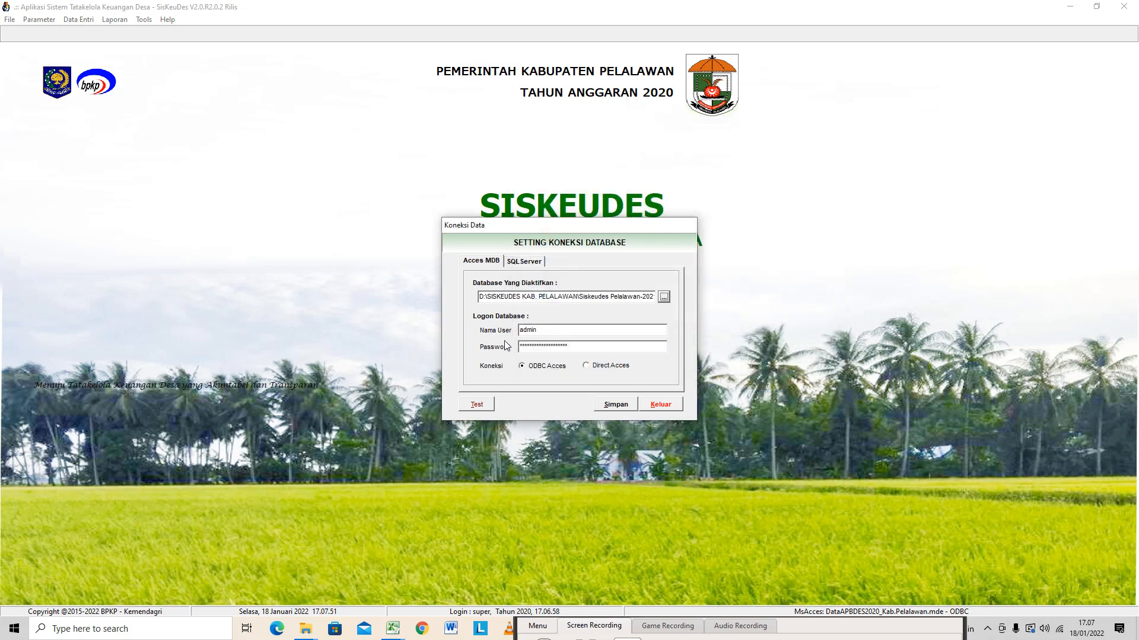
Test the new connection, save it with Simpan, and accept the restart notice.
left_click(483, 408)
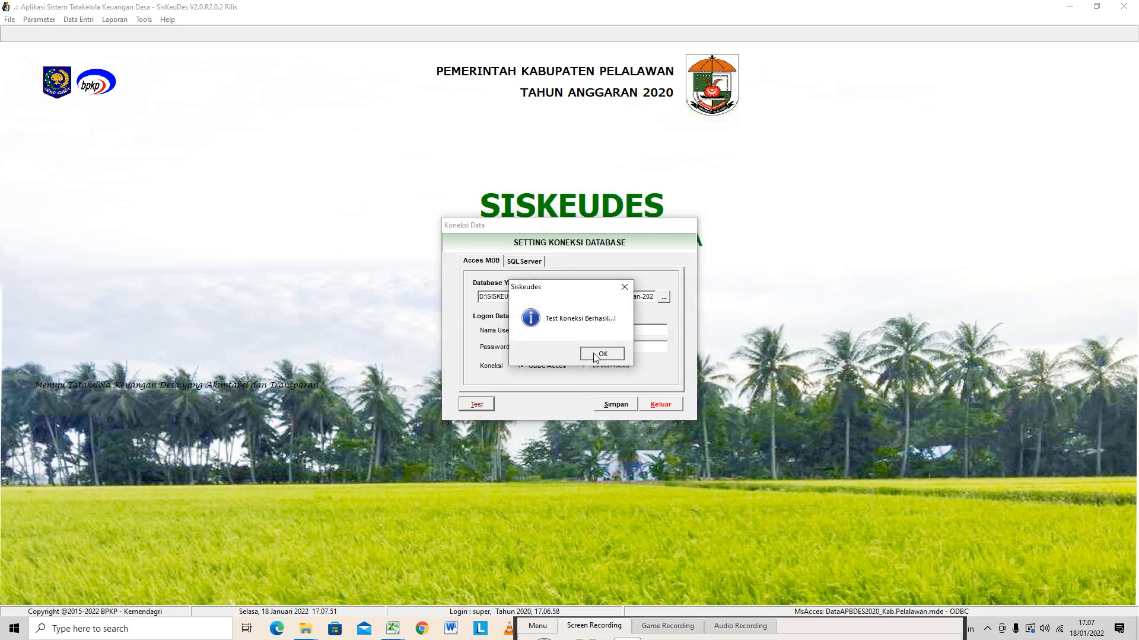
left_click(601, 353)
left_click(614, 404)
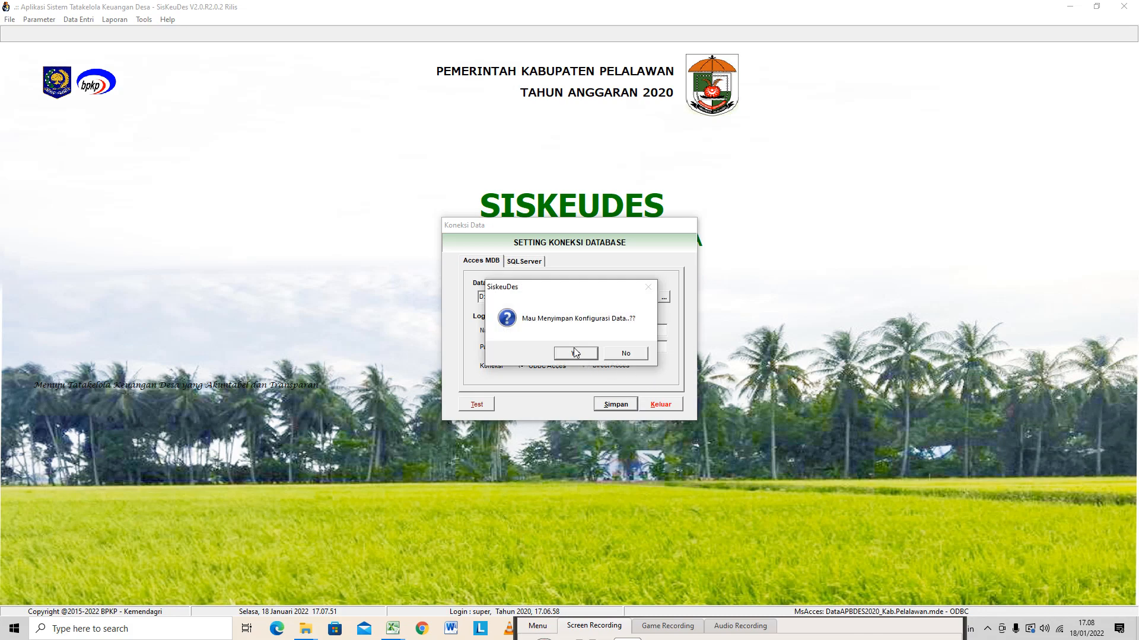
left_click(575, 352)
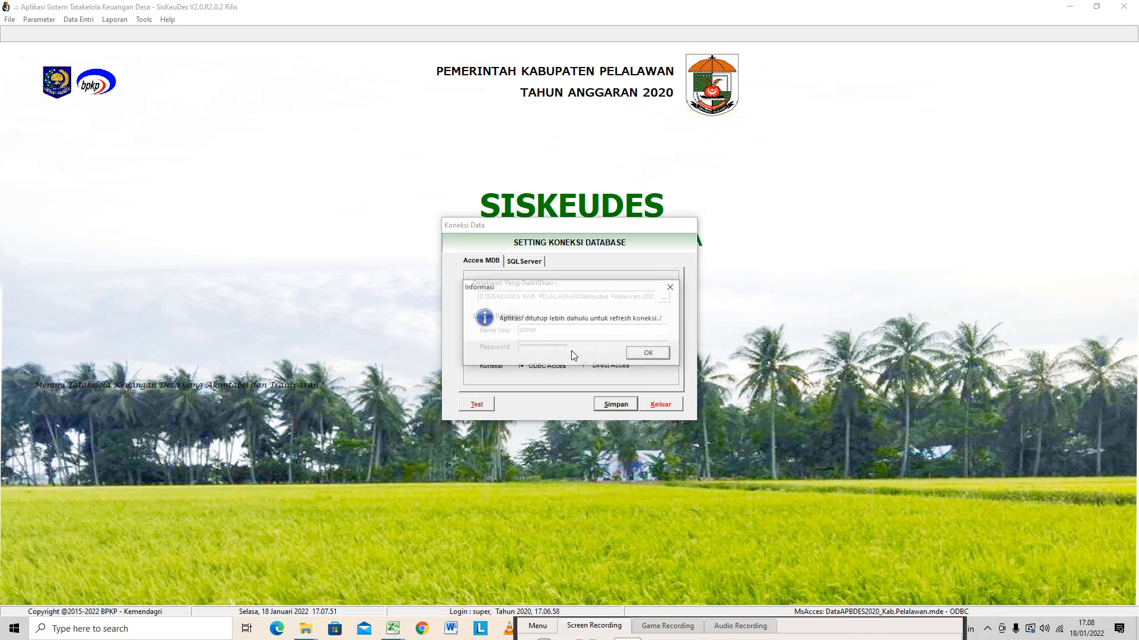
left_click(656, 359)
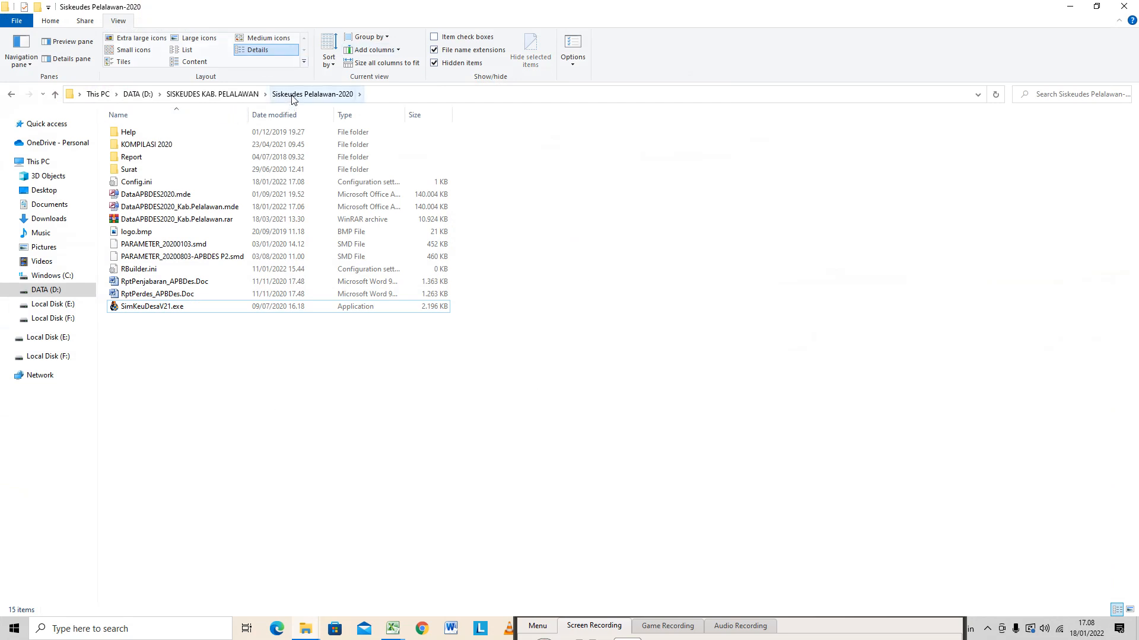
Relaunch SimKeuDesaV21.exe and log in with Tahun Anggaran 2021.
left_click(172, 309)
double_click(176, 309)
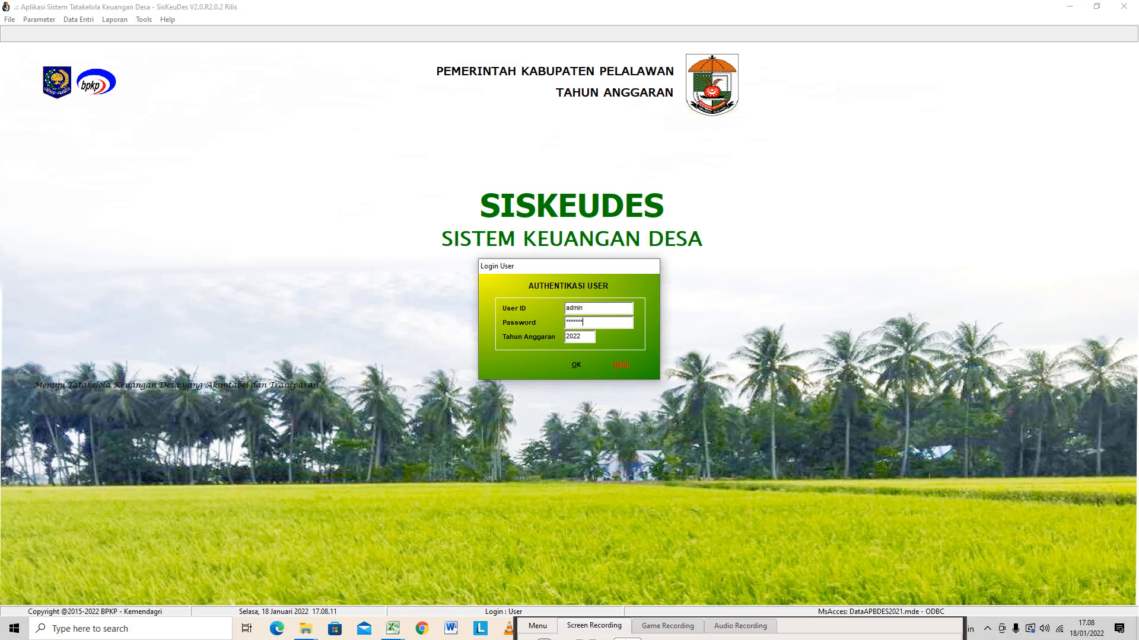
key("Tab")
type("20")
left_click(583, 362)
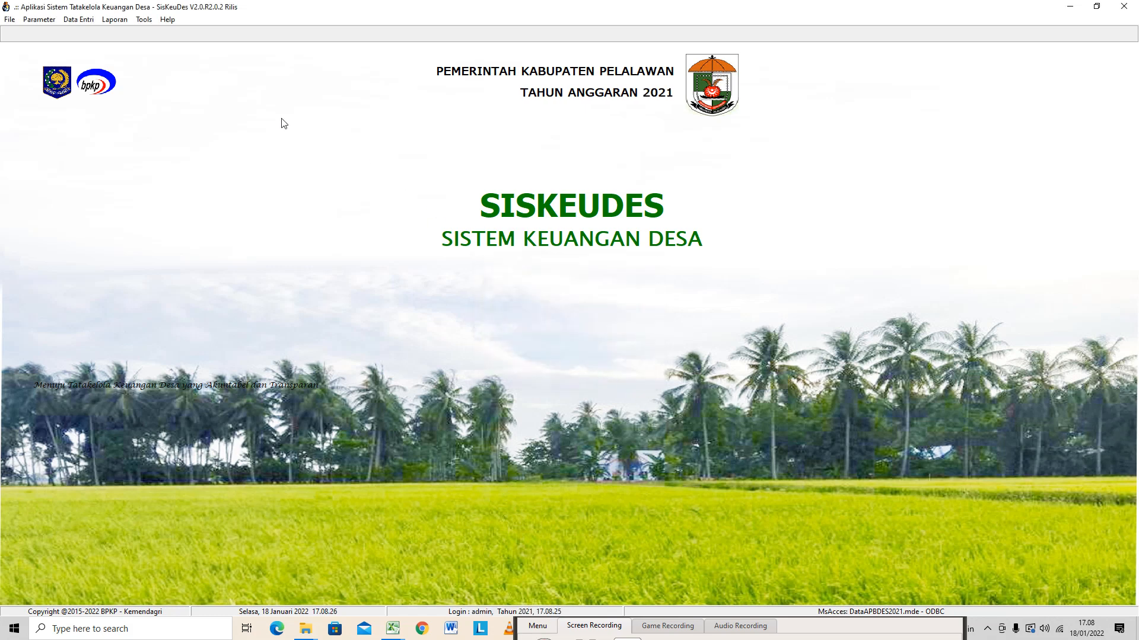
Select the Laporan Realisasi Anggaran Desa per Kegiatan report under Laporan > Pembukuan.
left_click(116, 21)
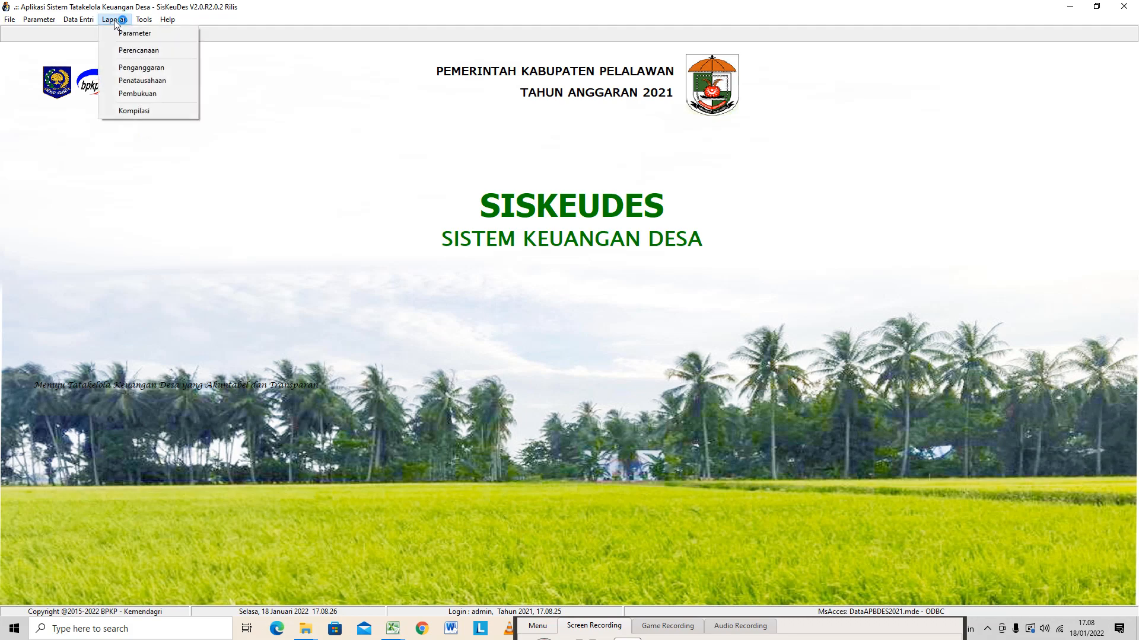
left_click(152, 95)
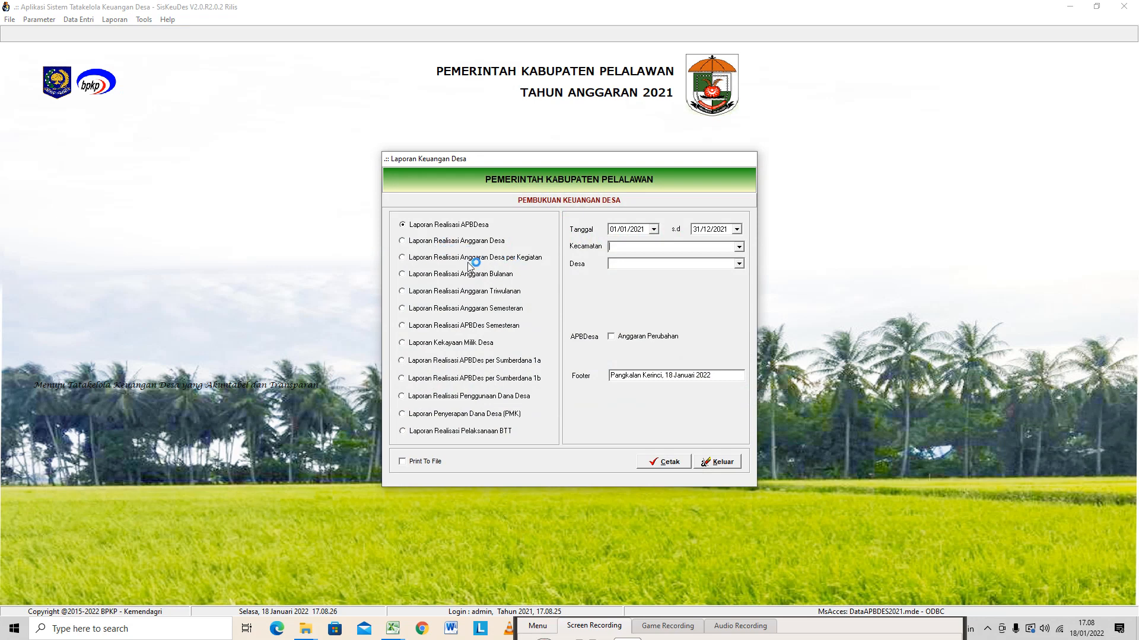
left_click(499, 259)
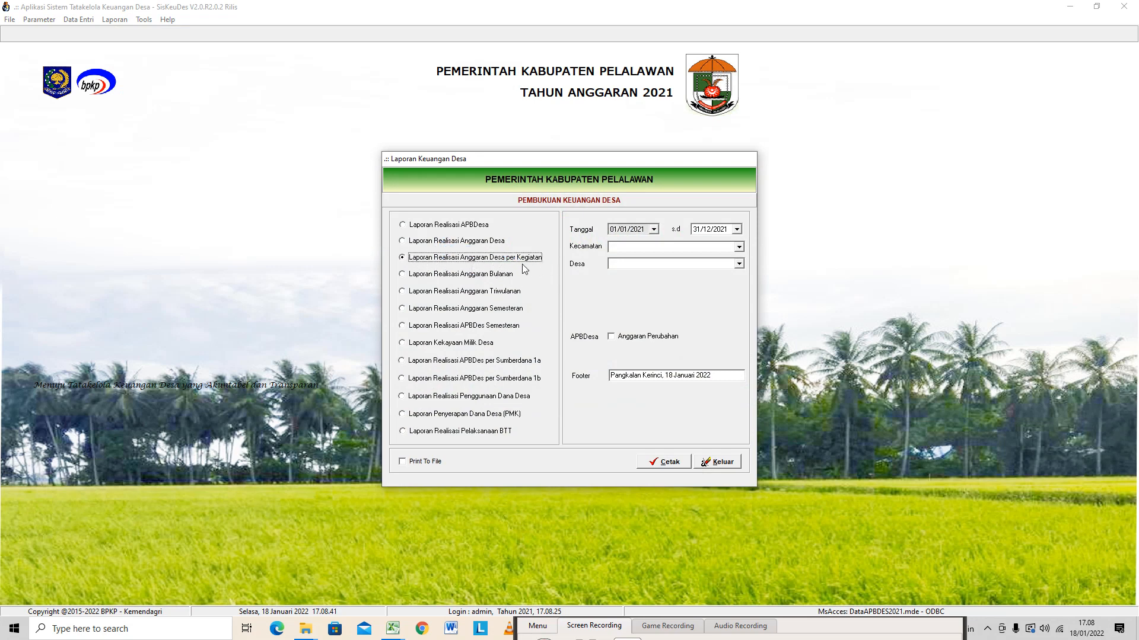
Pick Kecamatan 03 Pangkalan Kuras and Desa Talau, tick Anggaran Perubahan and Print To File, then Cetak.
left_click(739, 252)
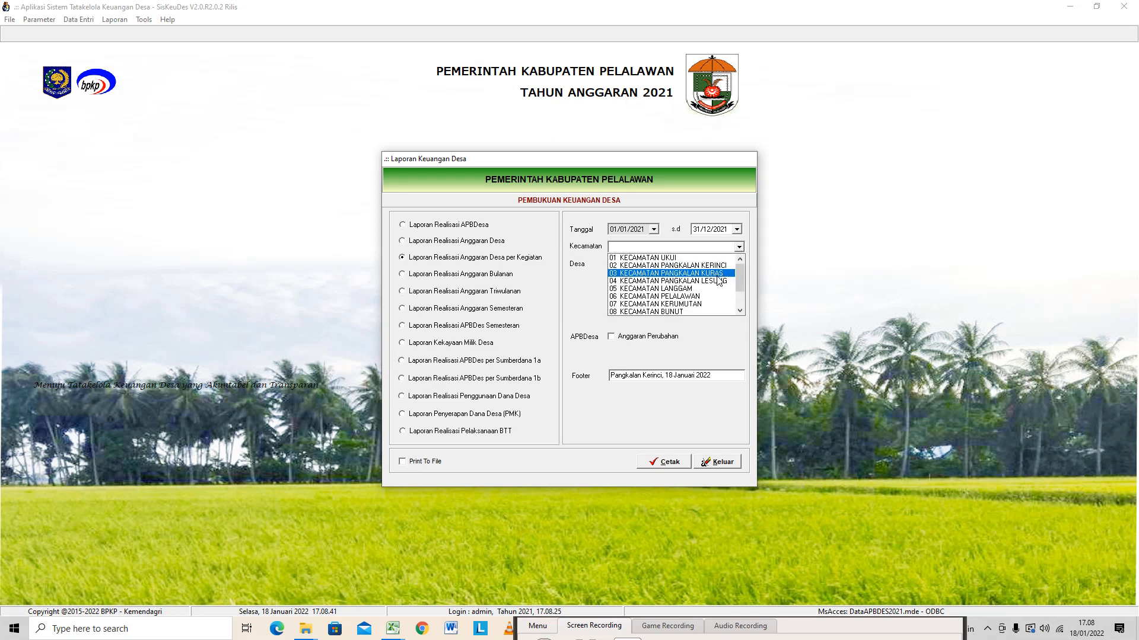
left_click(719, 274)
left_click(739, 264)
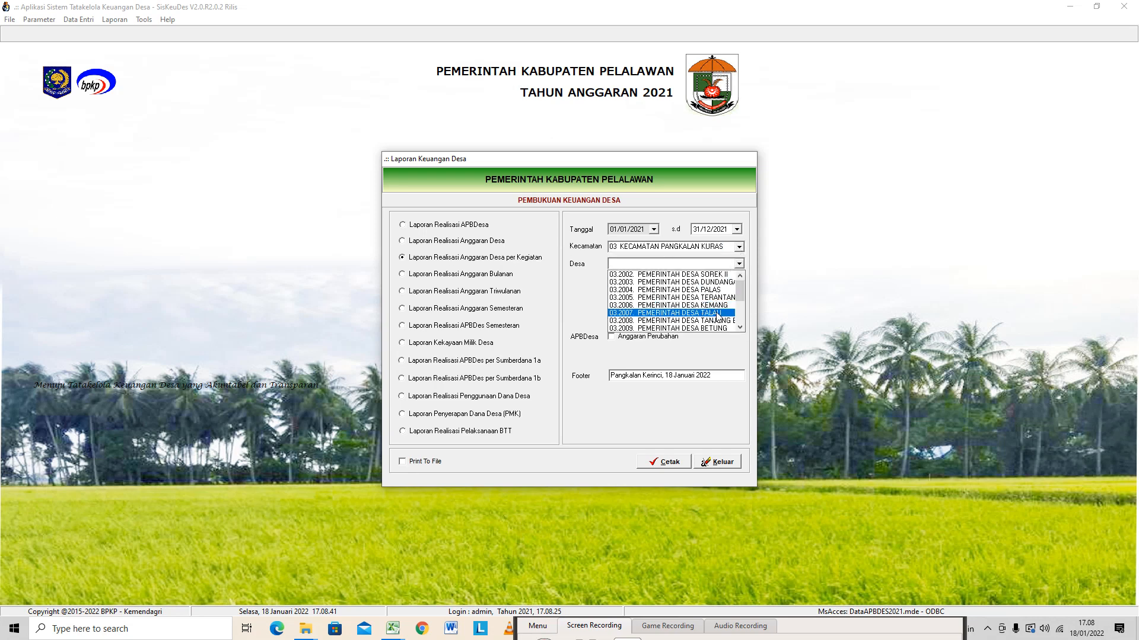
left_click(734, 305)
left_click(630, 338)
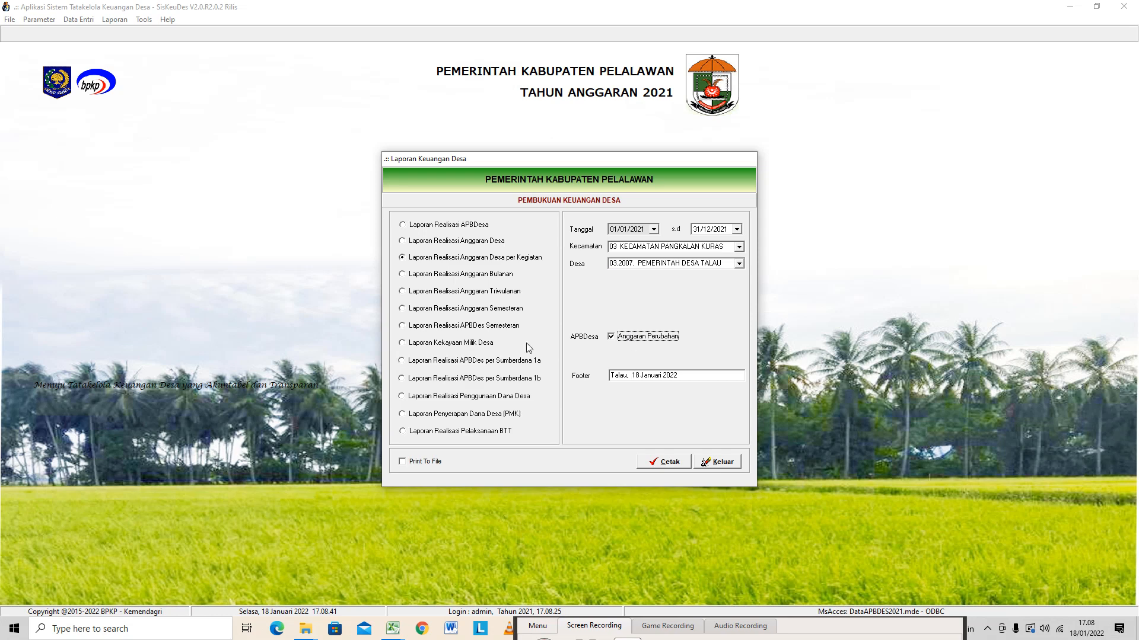
left_click(666, 463)
left_click(402, 463)
left_click(668, 462)
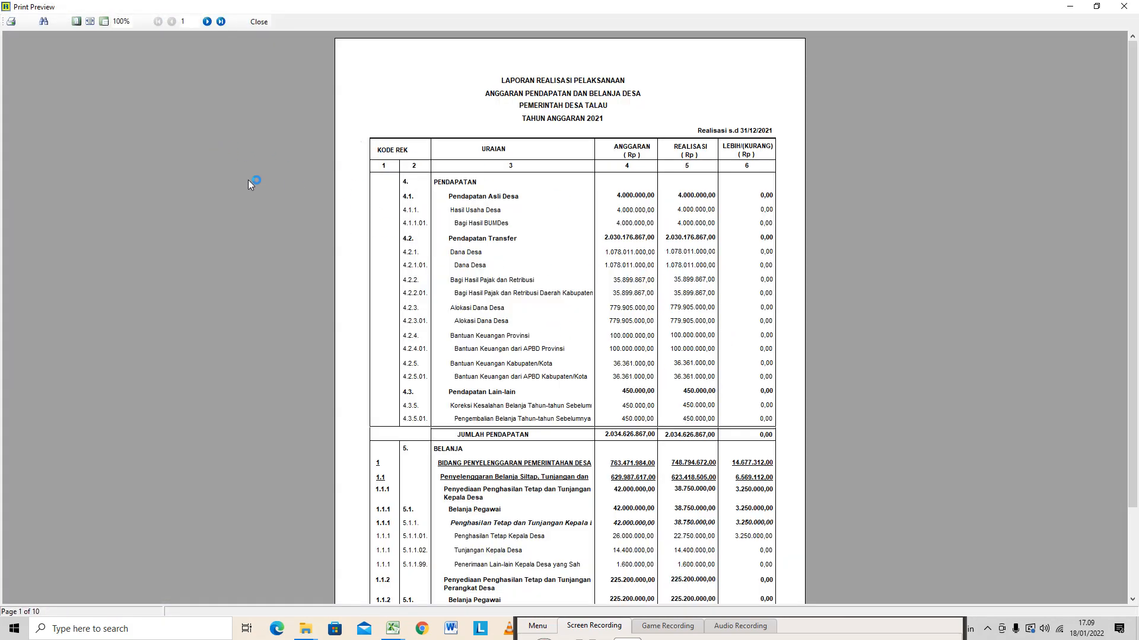
Check the report's last page, then set the print Type to Excel File and browse for a location.
left_click(223, 22)
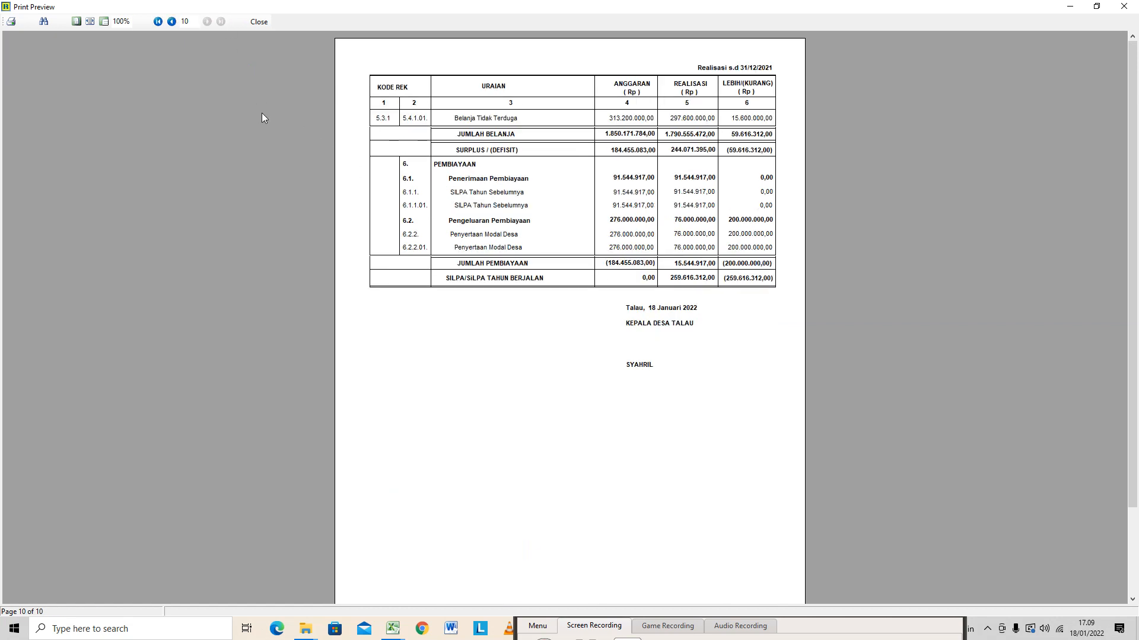
left_click(12, 21)
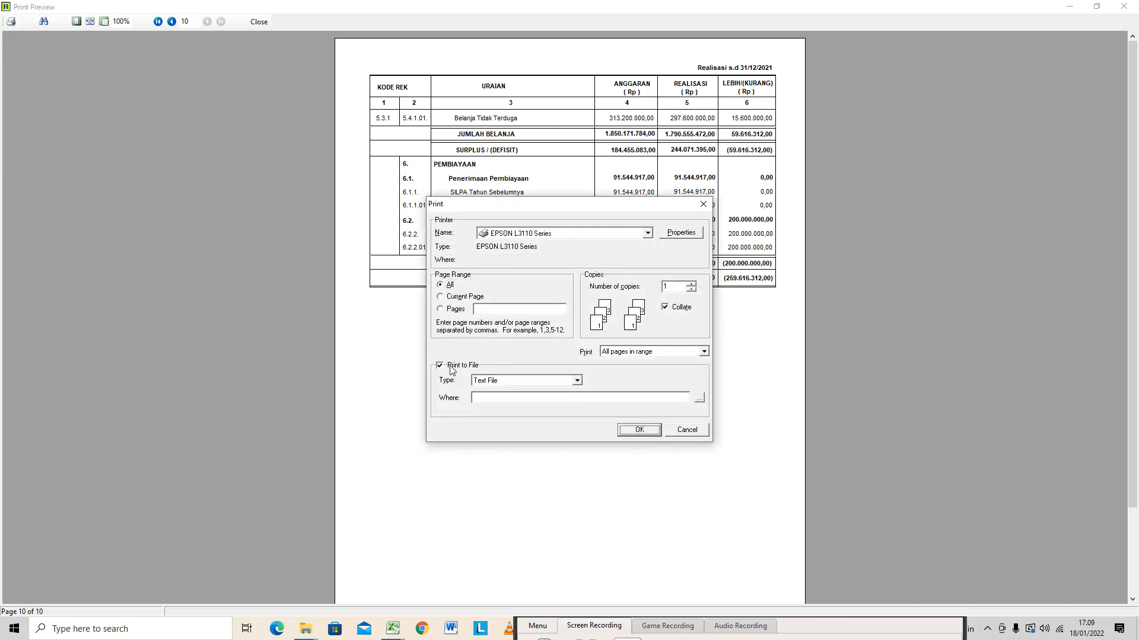
left_click(577, 381)
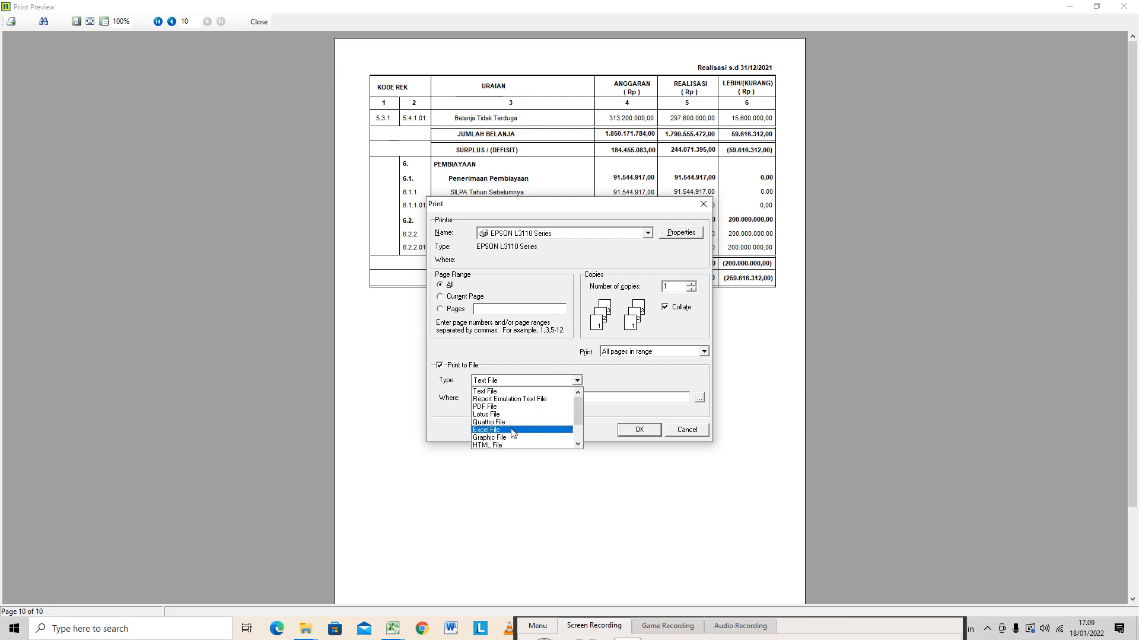
left_click(510, 430)
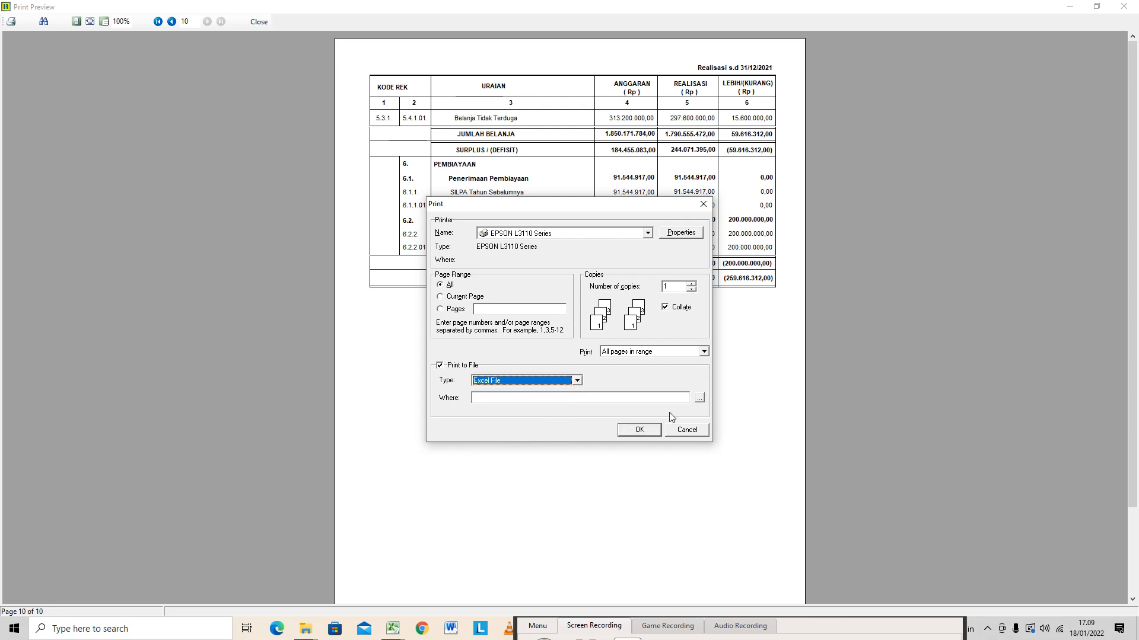
left_click(699, 399)
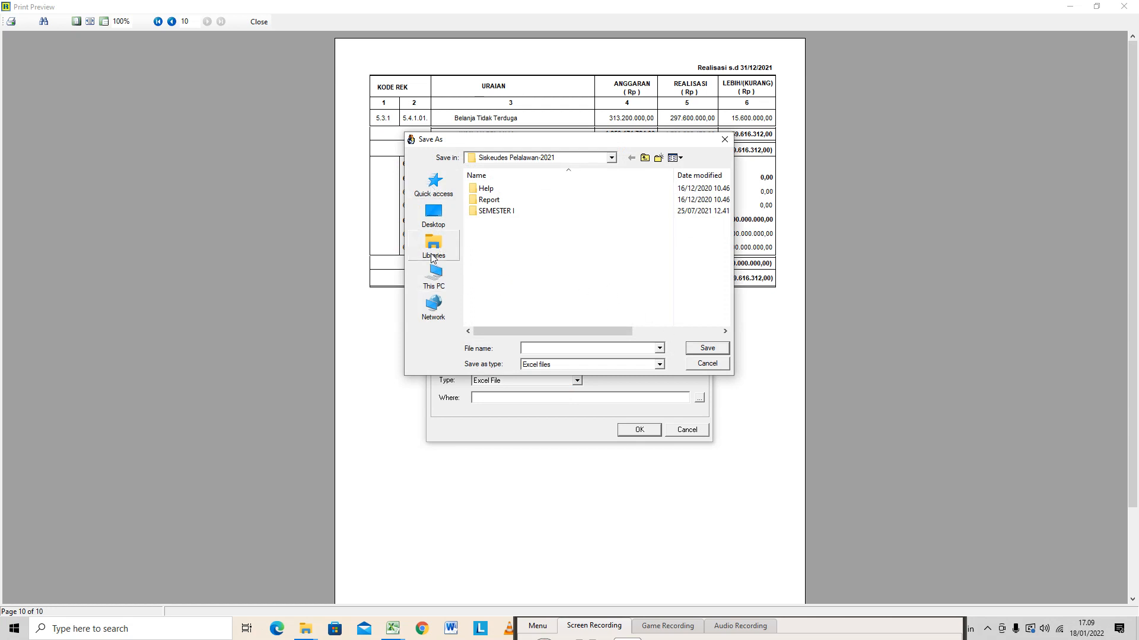
Create and open a new folder KERTAS KERJA CALK 2021 in Documents.
left_click(433, 185)
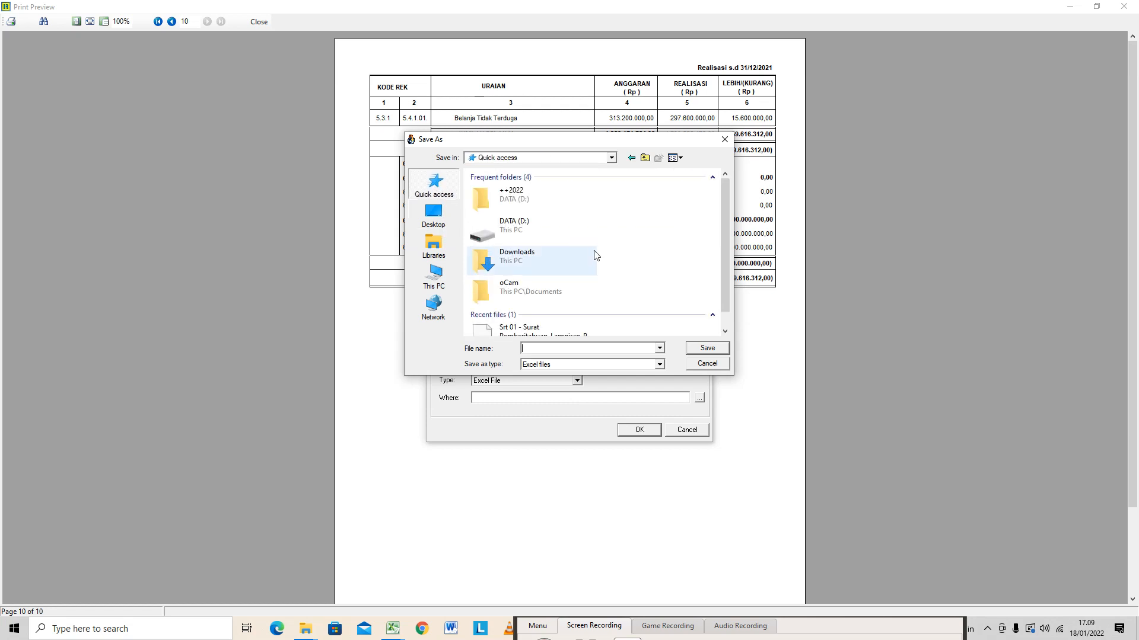
left_click_drag(724, 268, 724, 203)
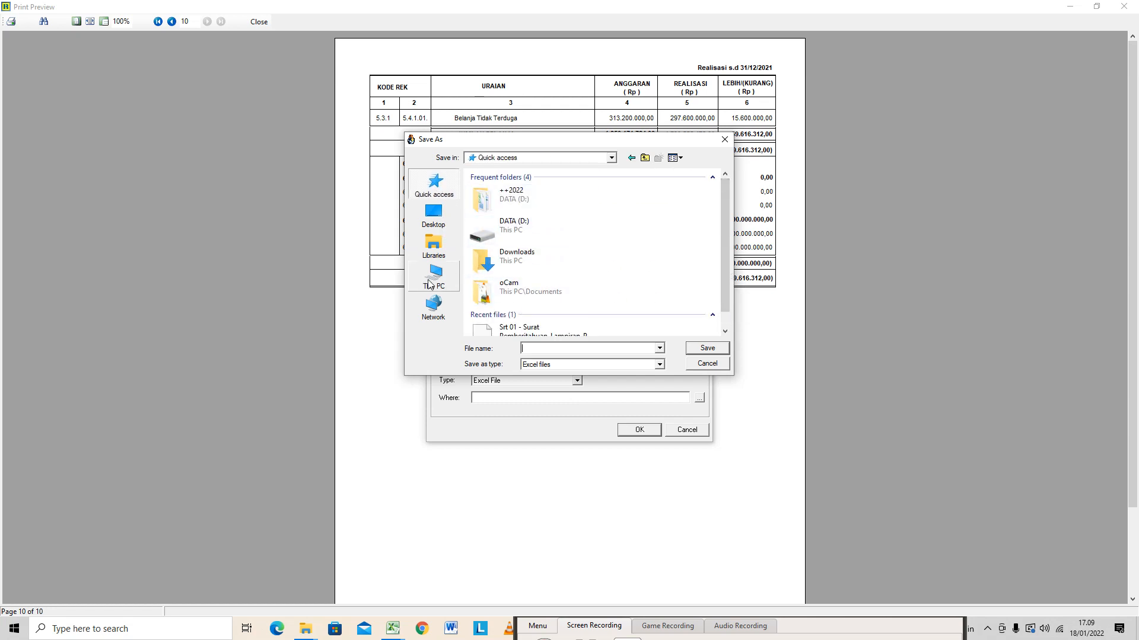
left_click(434, 245)
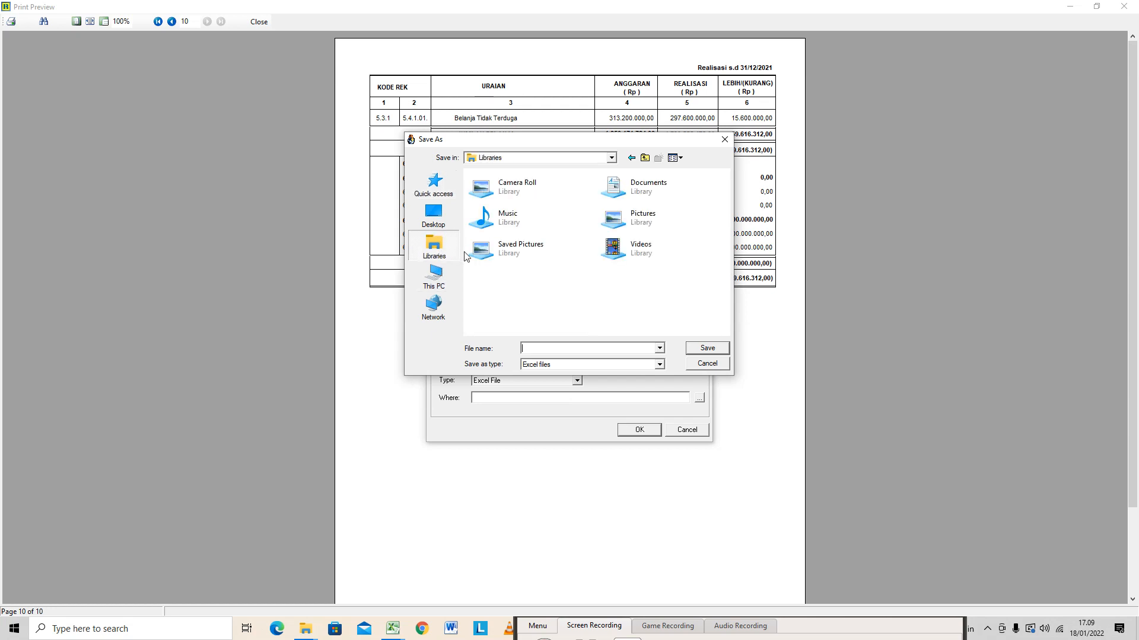
double_click(655, 191)
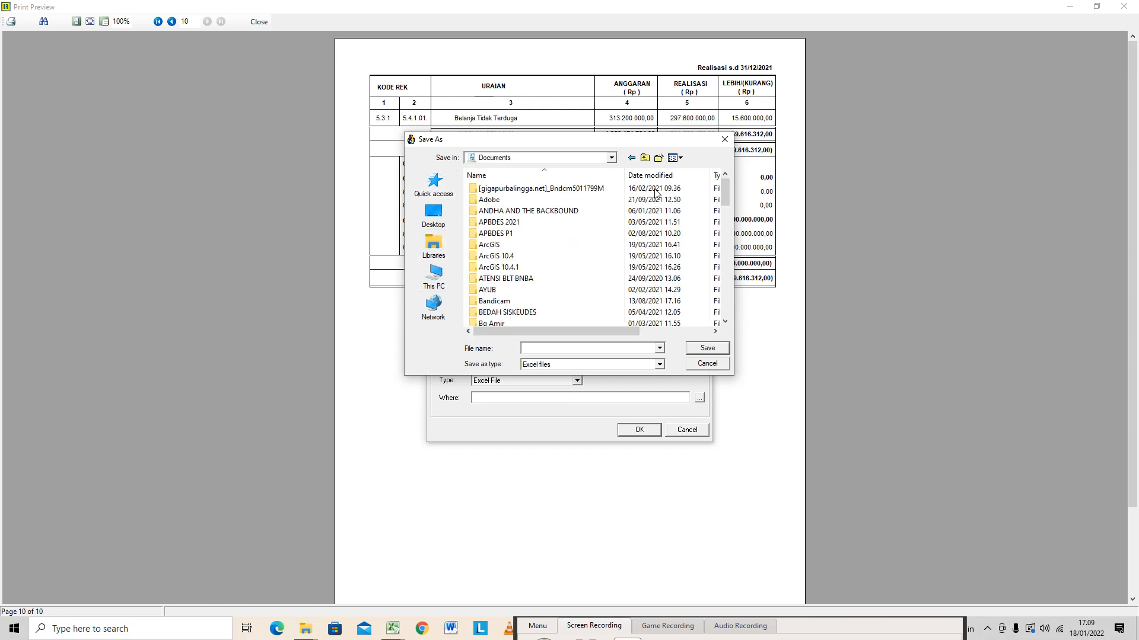
left_click(658, 158)
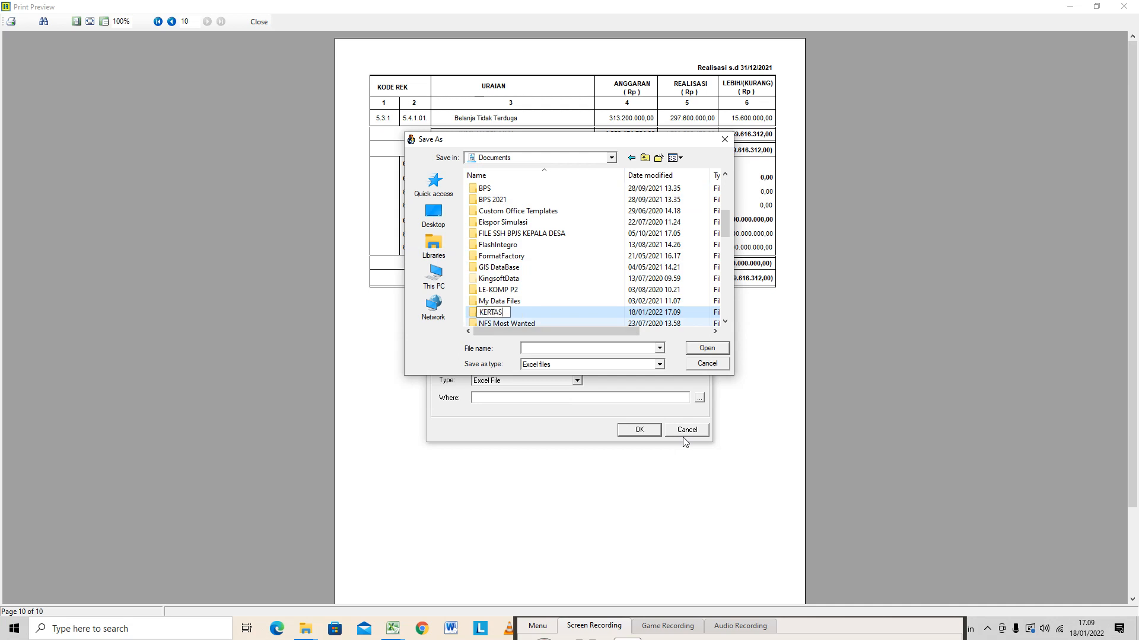
type("KERJA CALK 202")
key("Return")
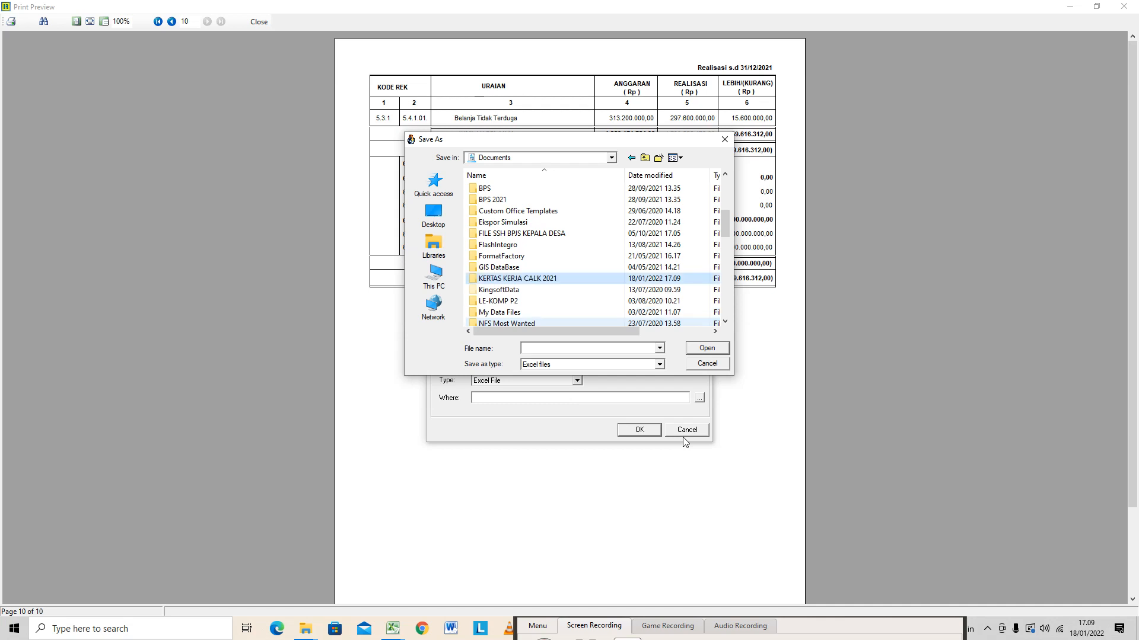
key("Return")
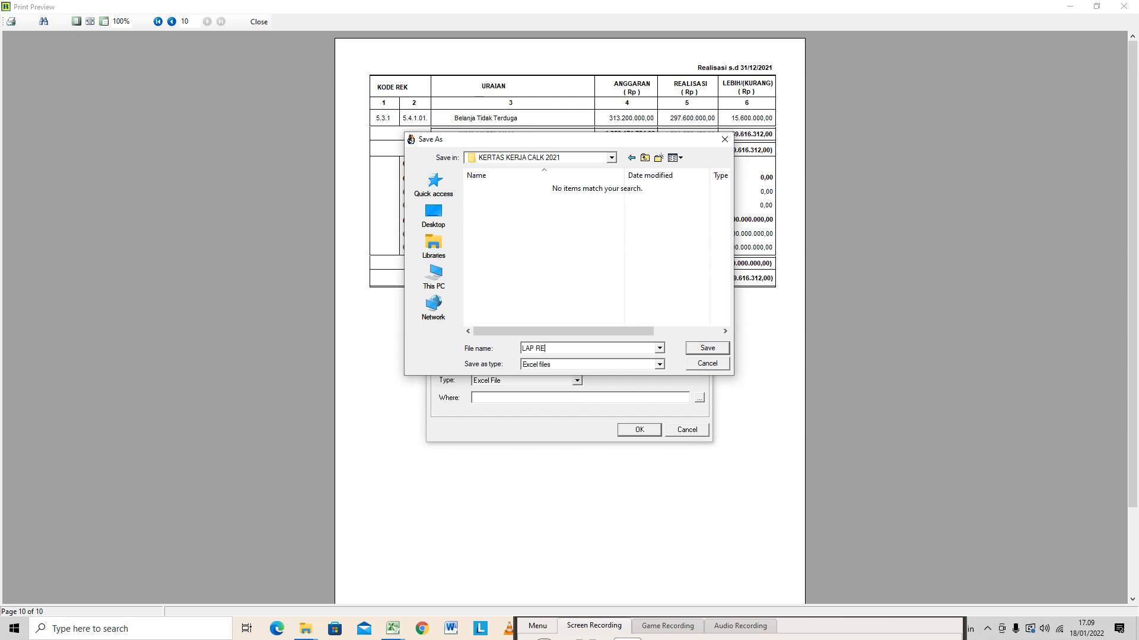
Save the export as LAP REALISASI 2021, then close the preview and the reports window.
type("LISASI 2021")
left_click(707, 348)
left_click(639, 429)
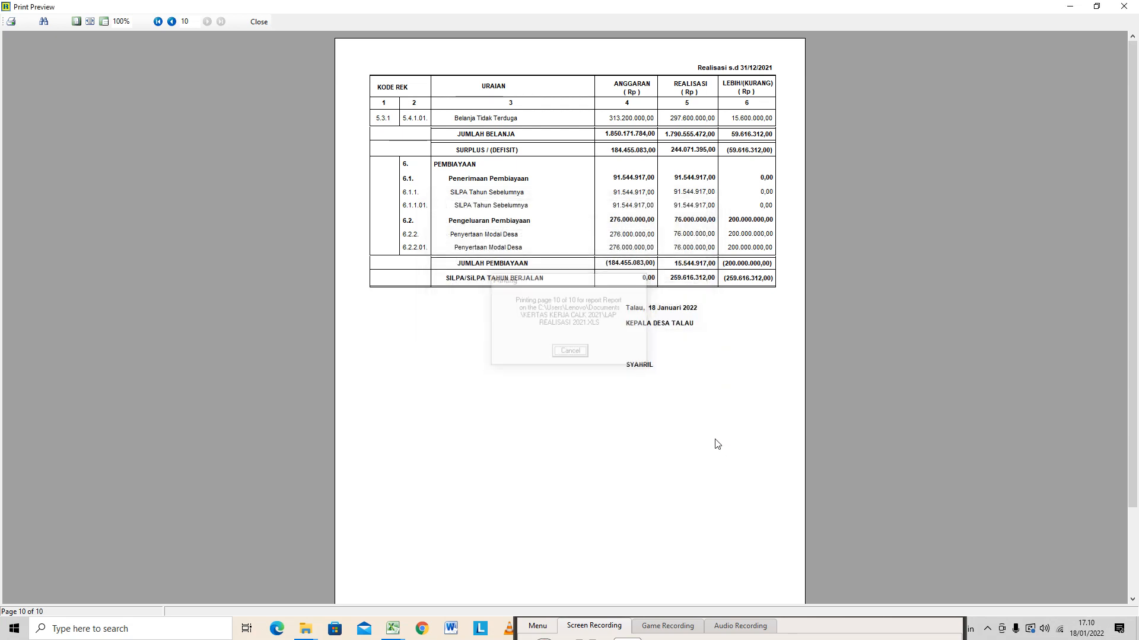
left_click(258, 22)
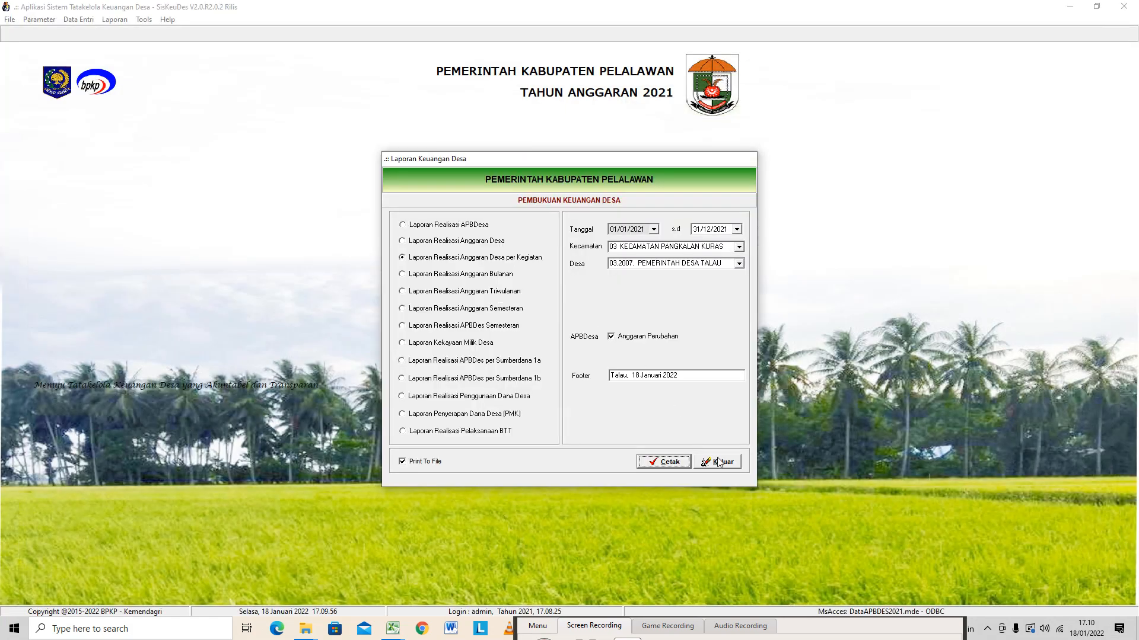
left_click(717, 461)
mouse_move(389, 615)
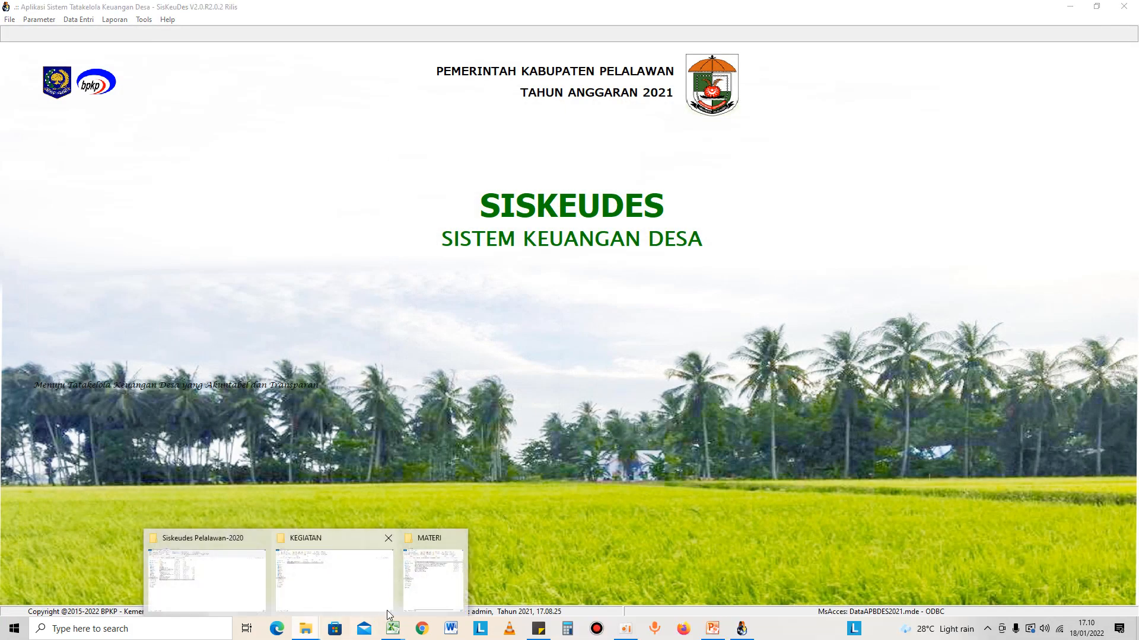
Open LAP REALISASI 2021.XLS from Documents > KERTAS KERJA CALK 2021 in Excel.
left_click(325, 571)
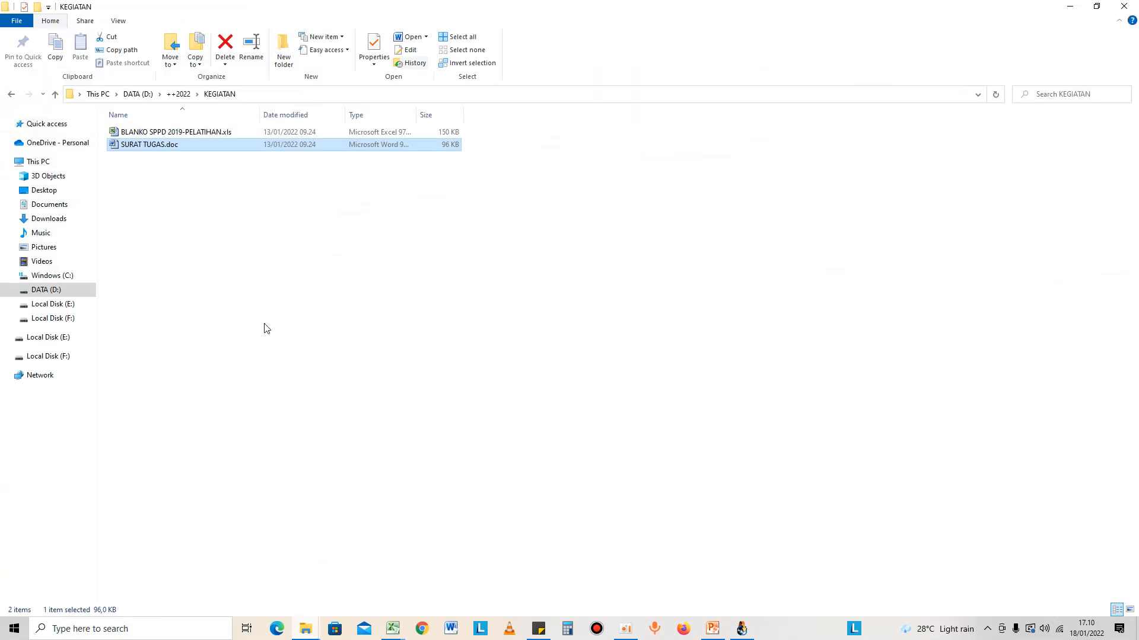
left_click(52, 204)
left_click(526, 116)
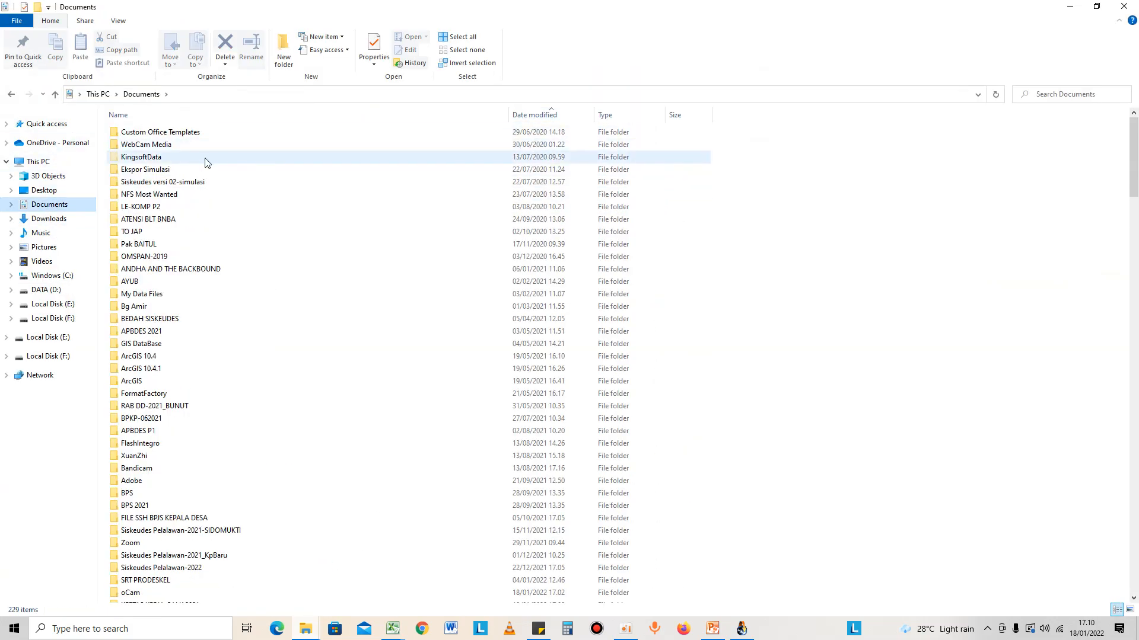
left_click(151, 393)
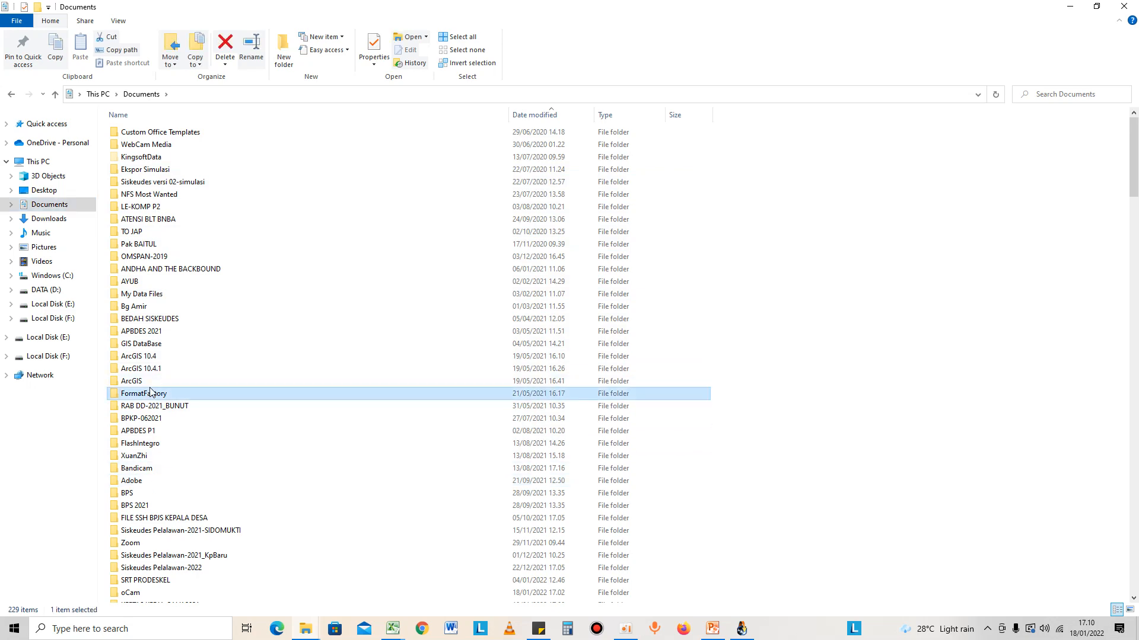
key("k")
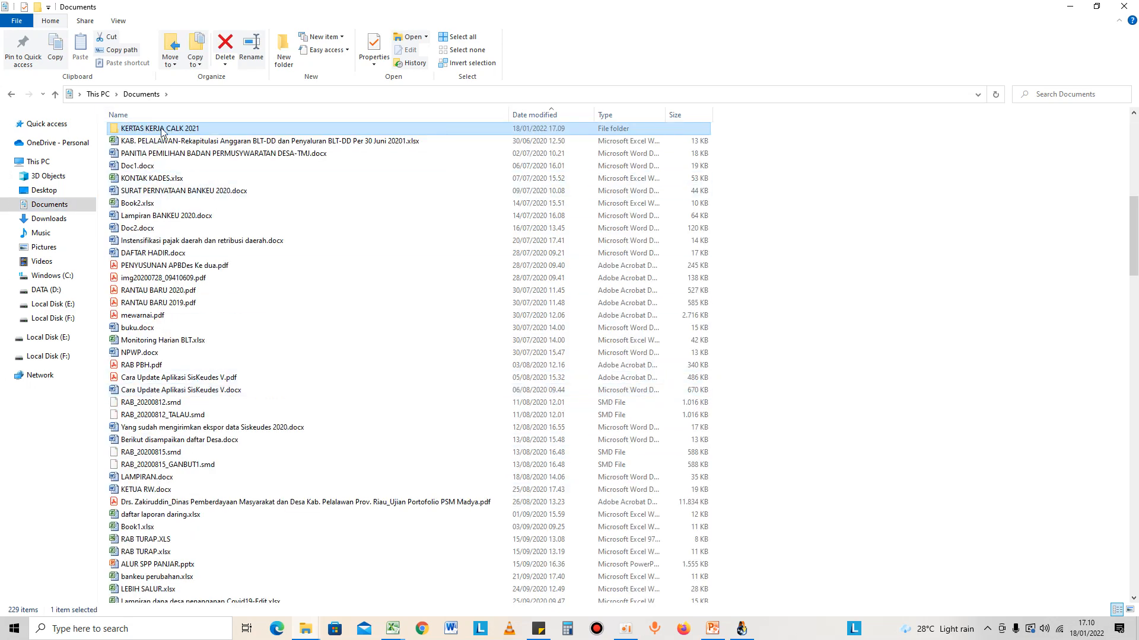
double_click(198, 131)
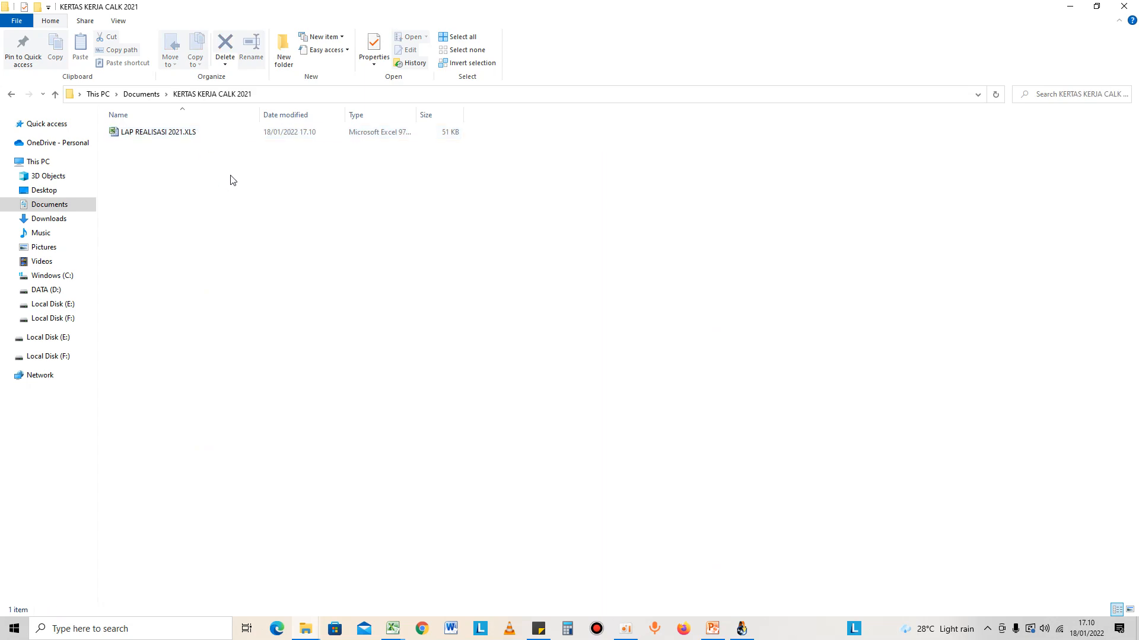
left_click(163, 134)
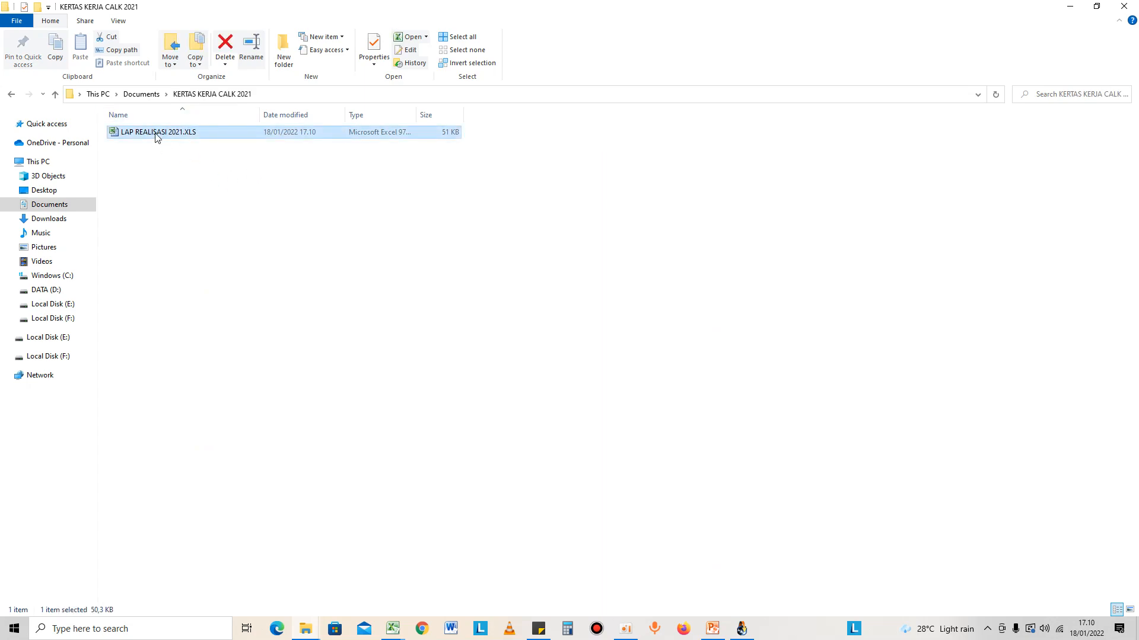
double_click(157, 134)
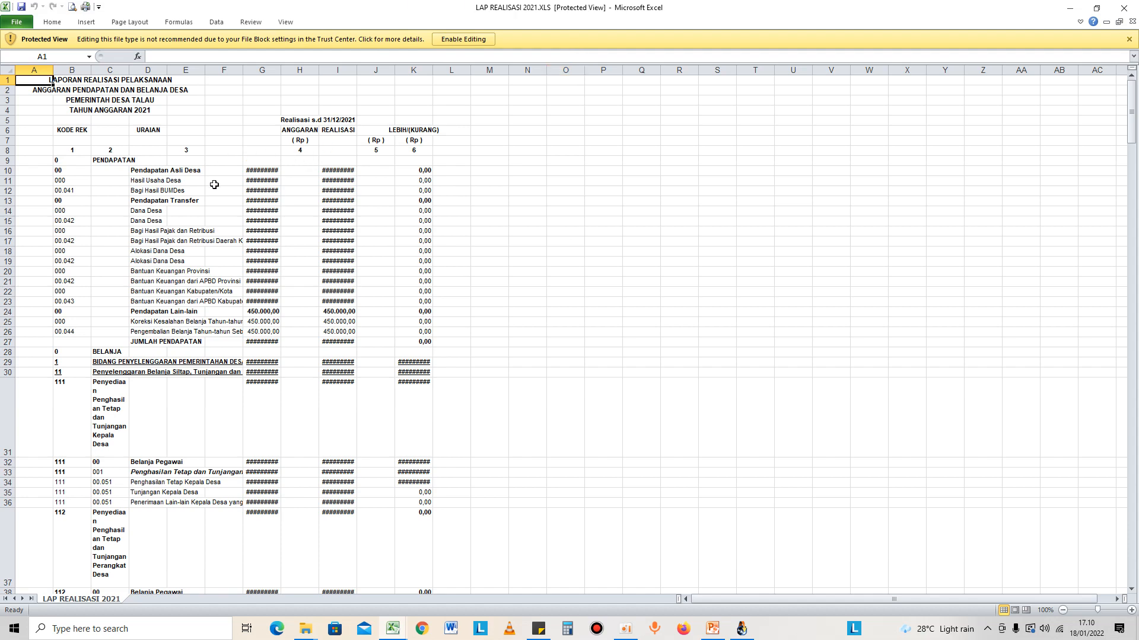
Enable editing, autofit columns G, I and K, and select the whole worksheet.
left_click(472, 39)
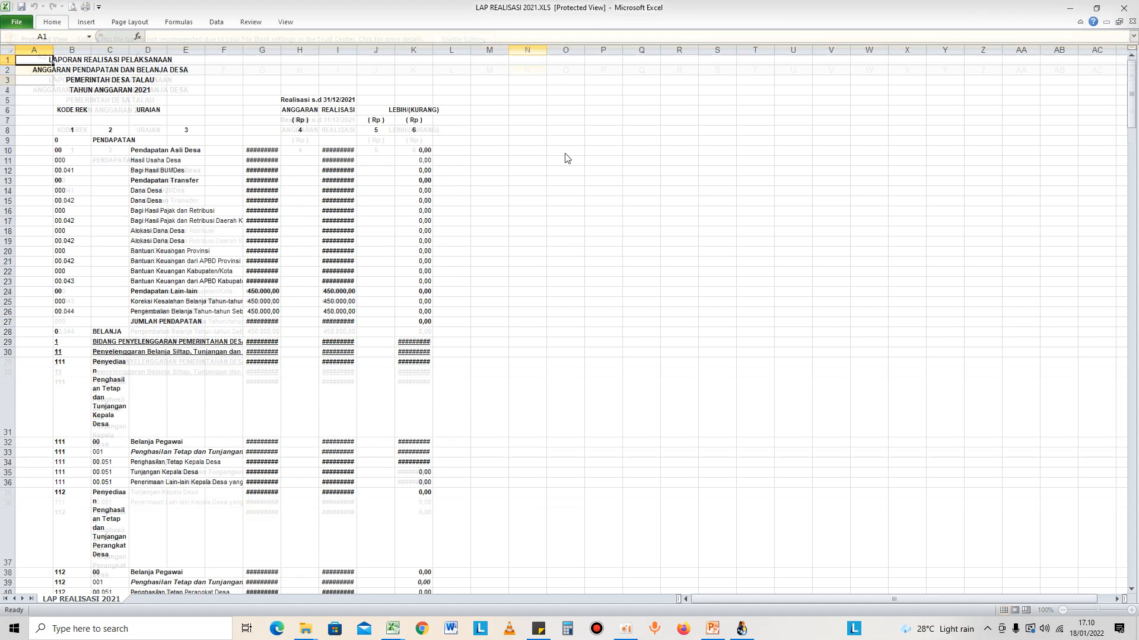
left_click(567, 247)
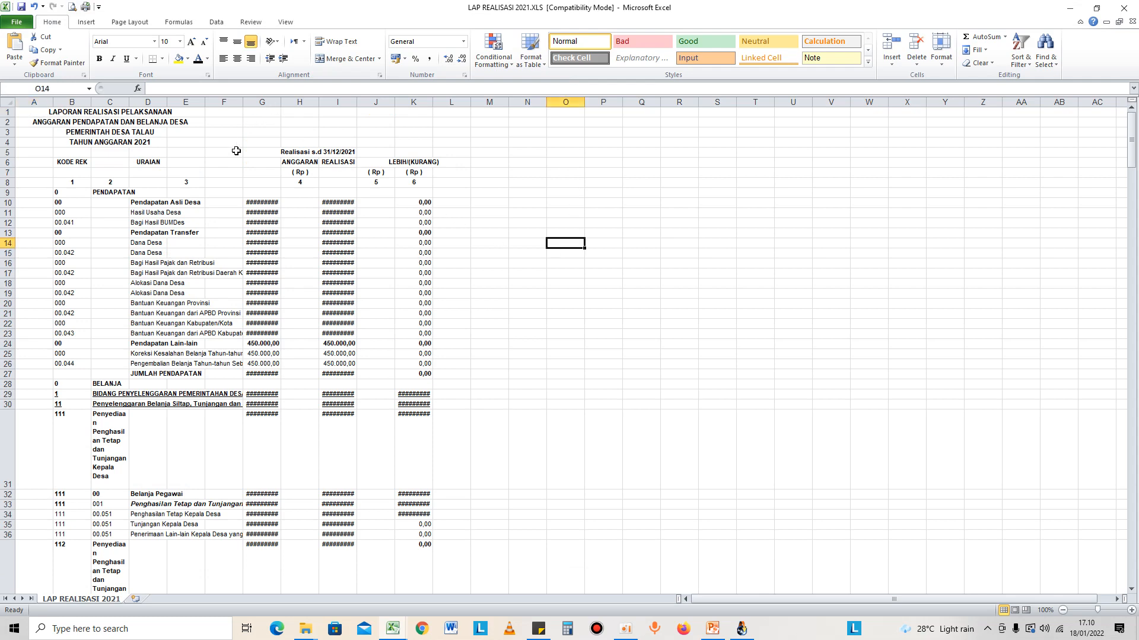
double_click(277, 104)
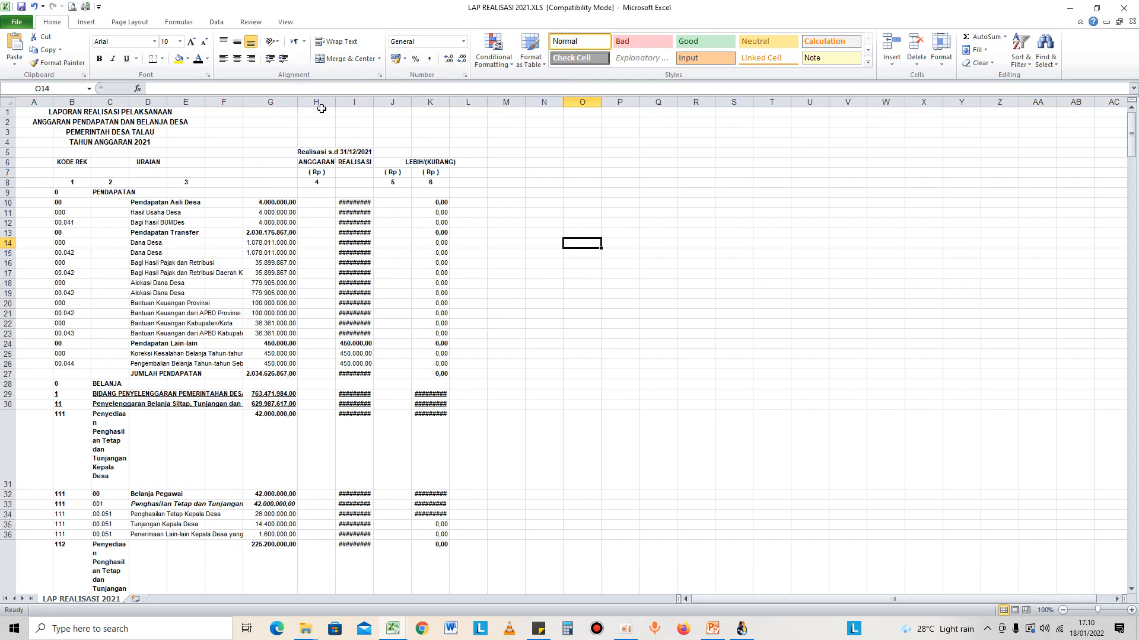
double_click(373, 100)
left_click(585, 320)
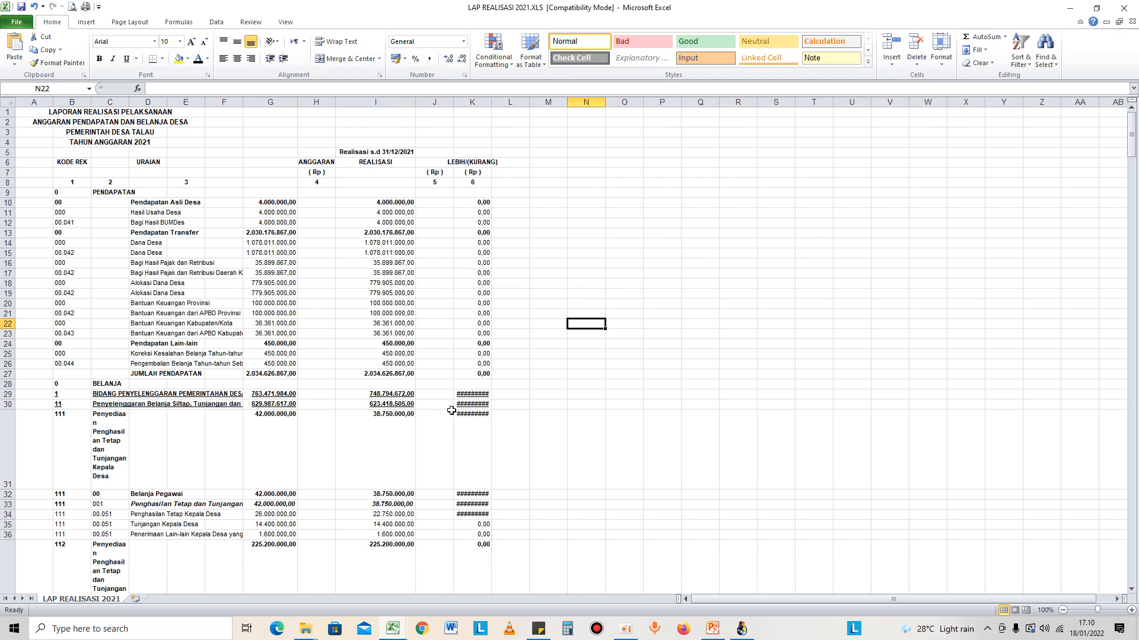
double_click(491, 102)
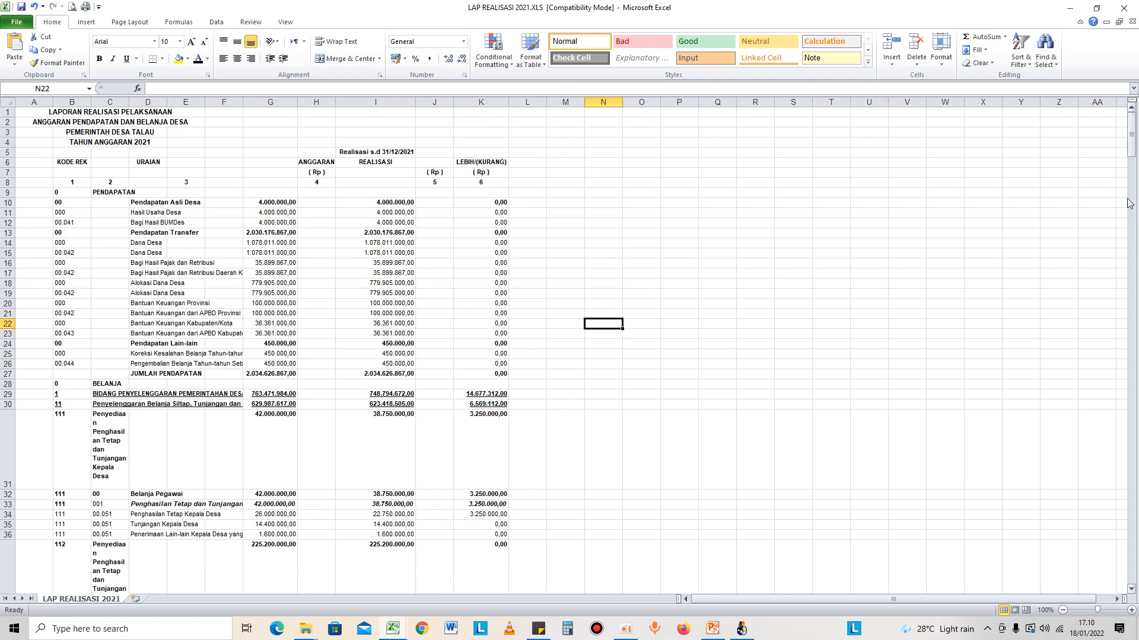
mouse_move(1133, 140)
left_mouse_down()
mouse_move(1132, 233)
mouse_move(1133, 124)
left_mouse_up()
left_click(8, 104)
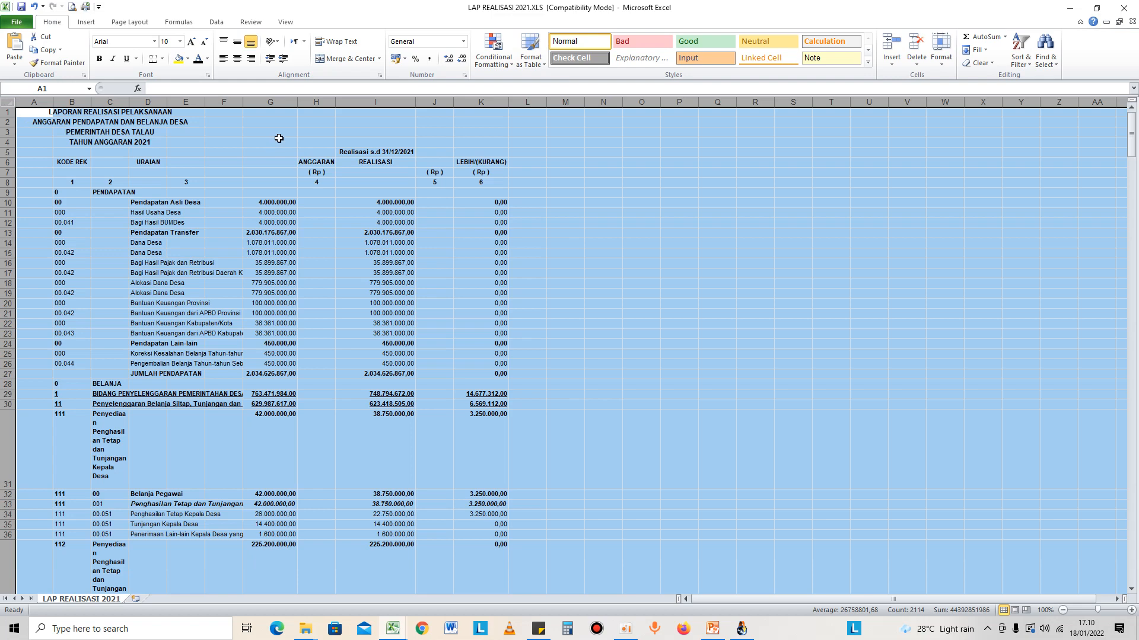
left_click(335, 45)
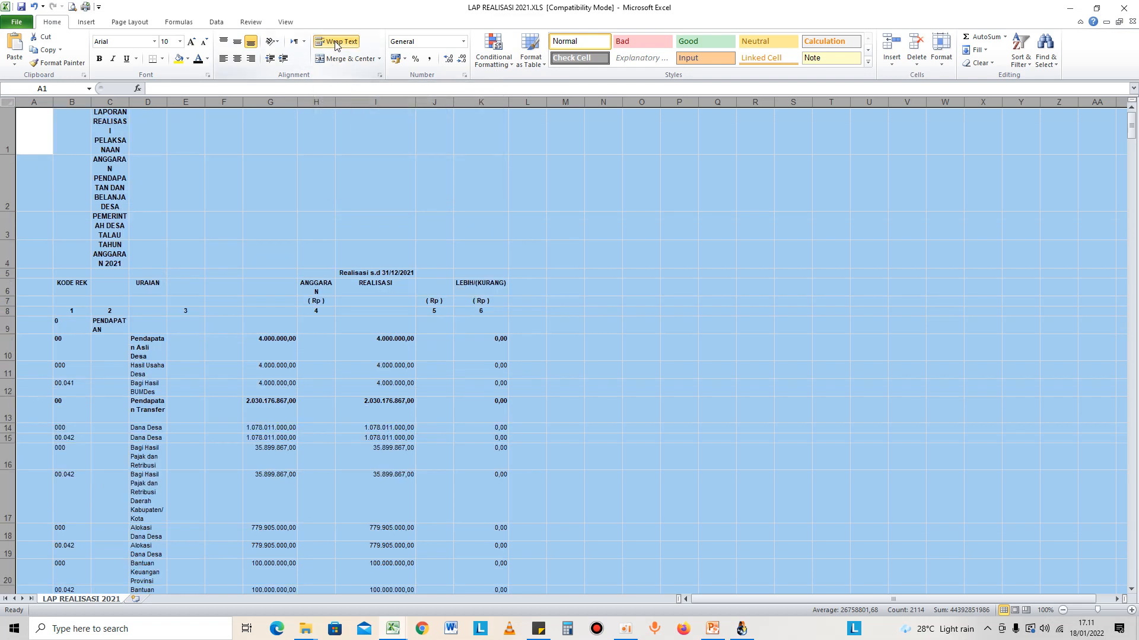
left_click(335, 45)
scroll(315, 404, "down", 9)
scroll(314, 421, "down", 20)
scroll(315, 420, "up", 20)
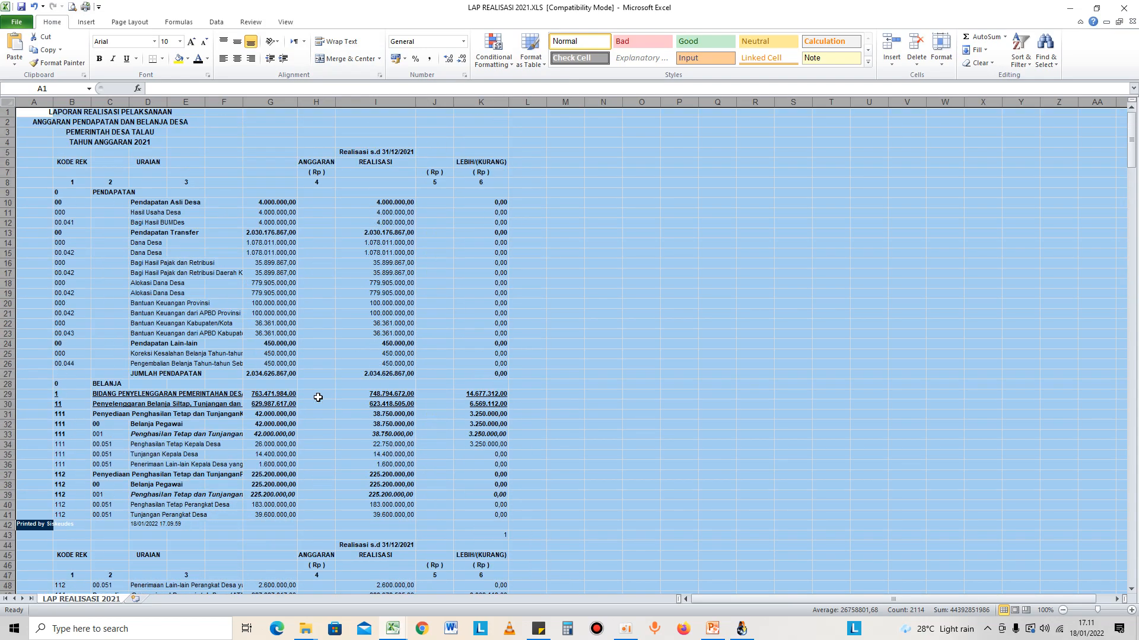
left_click(323, 223)
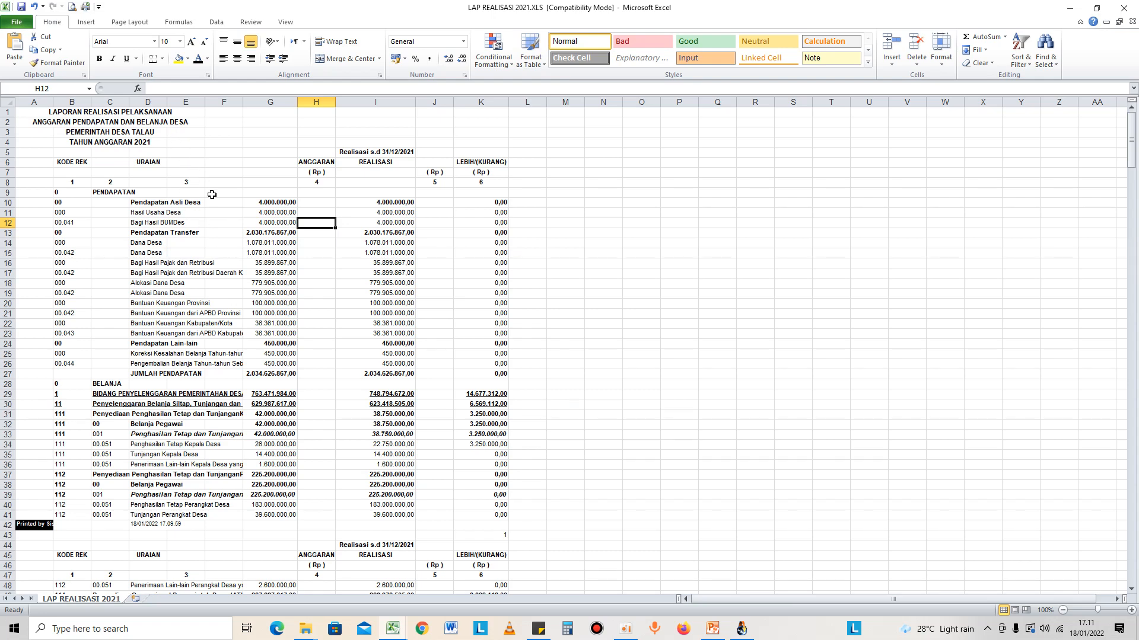
scroll(171, 305, "down", 5)
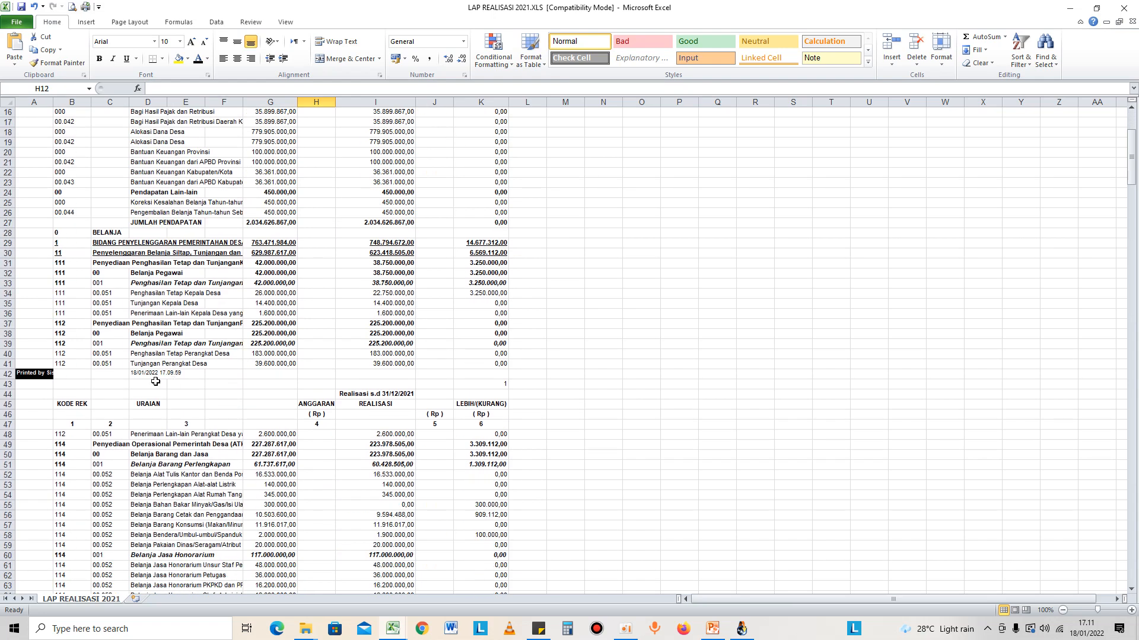
left_click(8, 374)
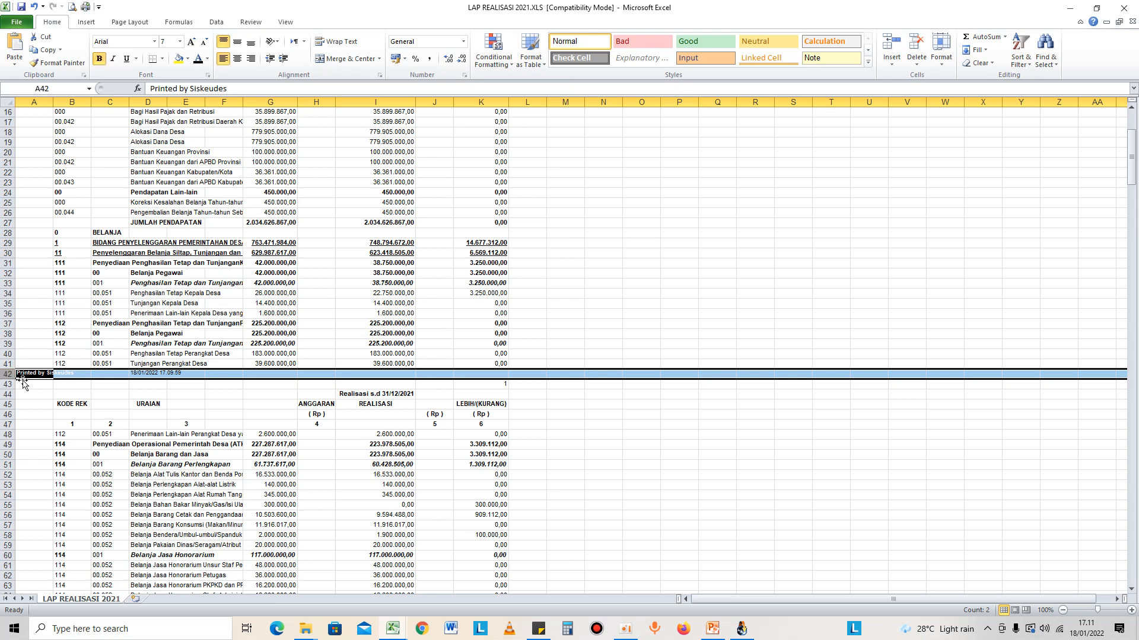
left_click(71, 426)
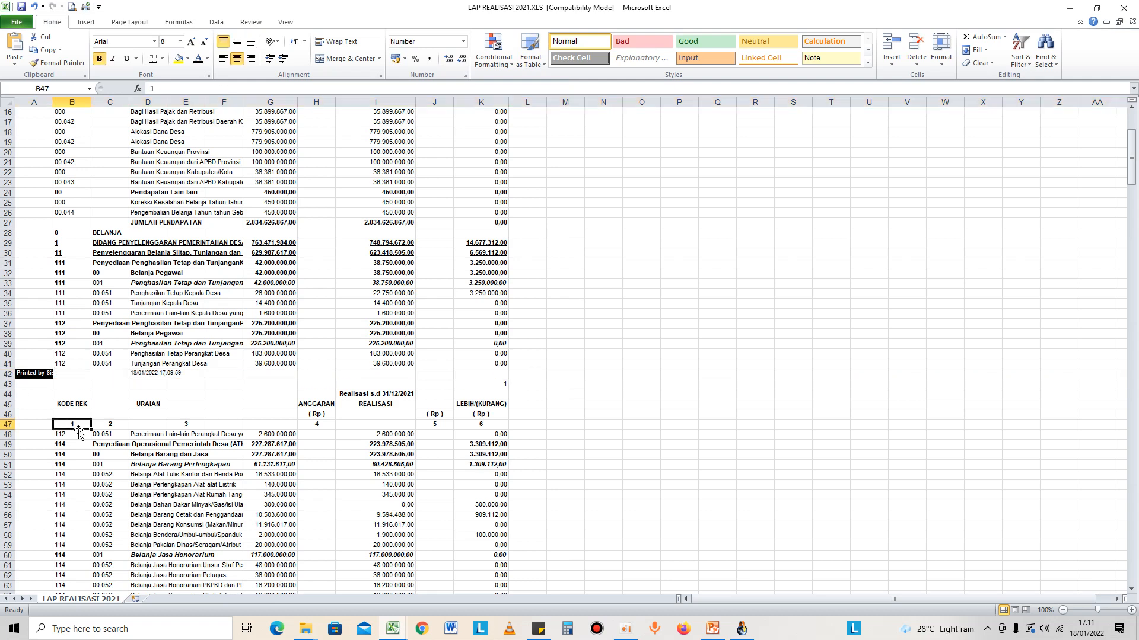
left_click(7, 375)
left_click_drag(7, 374, 9, 426)
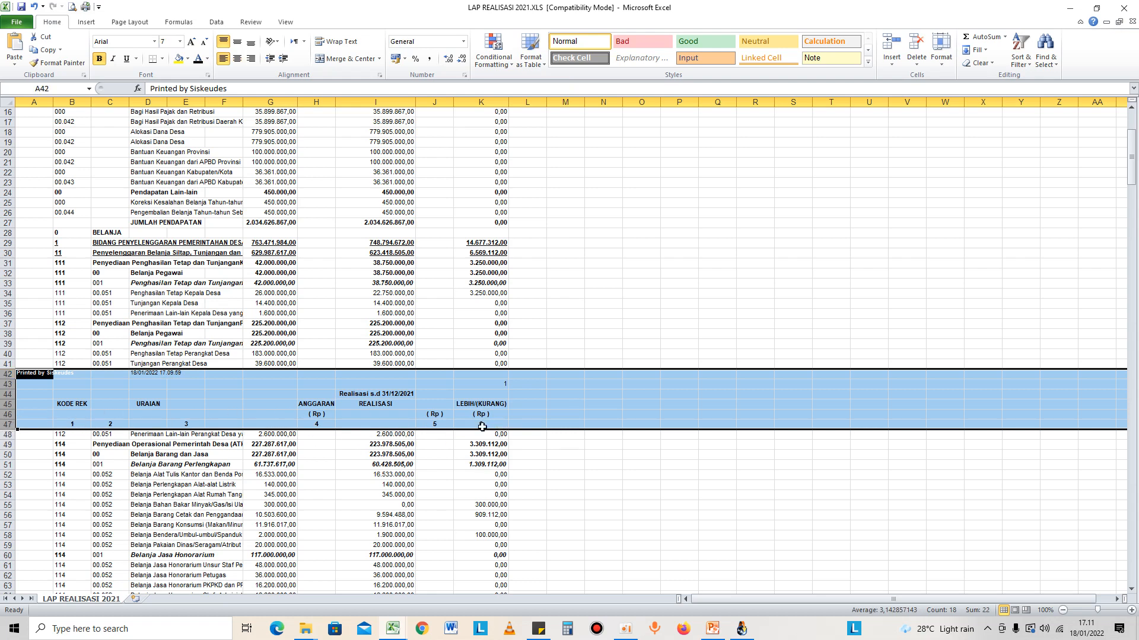
Delete the repeated page-header row blocks 42–47, 79–84 and 116–121.
right_click(8, 374)
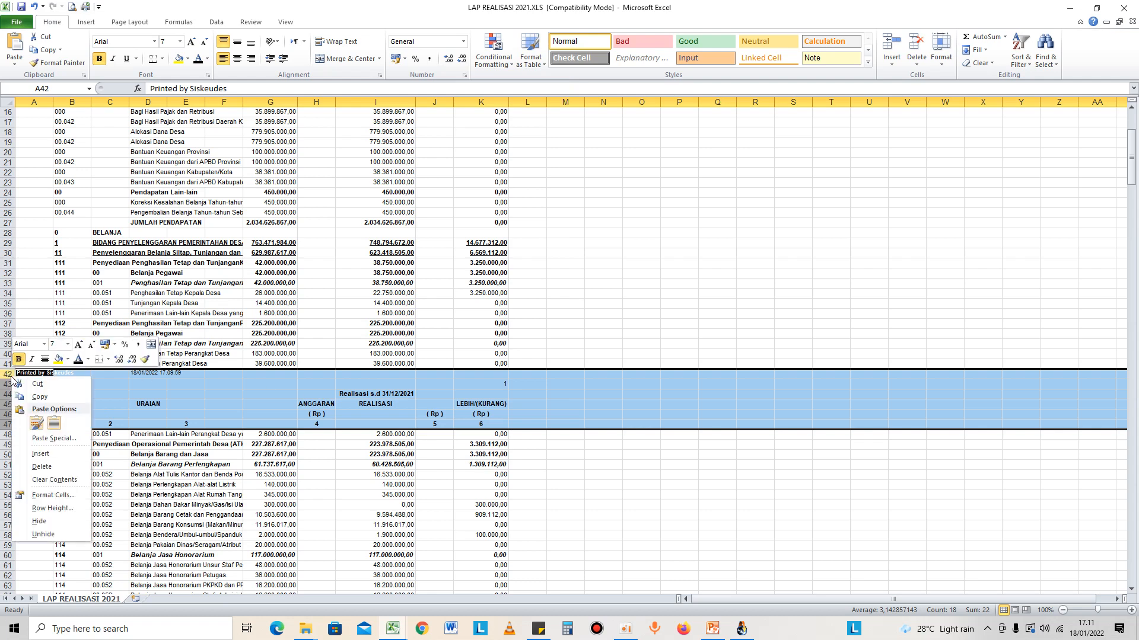
left_click(42, 467)
left_click(205, 466)
scroll(207, 465, "down", 12)
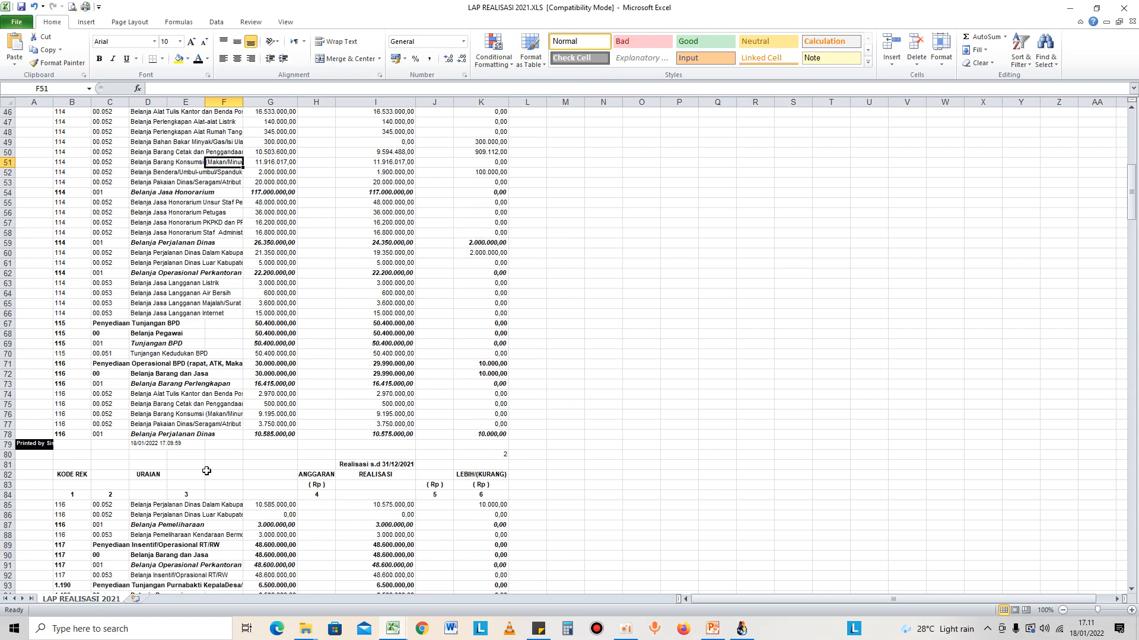
left_click_drag(8, 383, 8, 435)
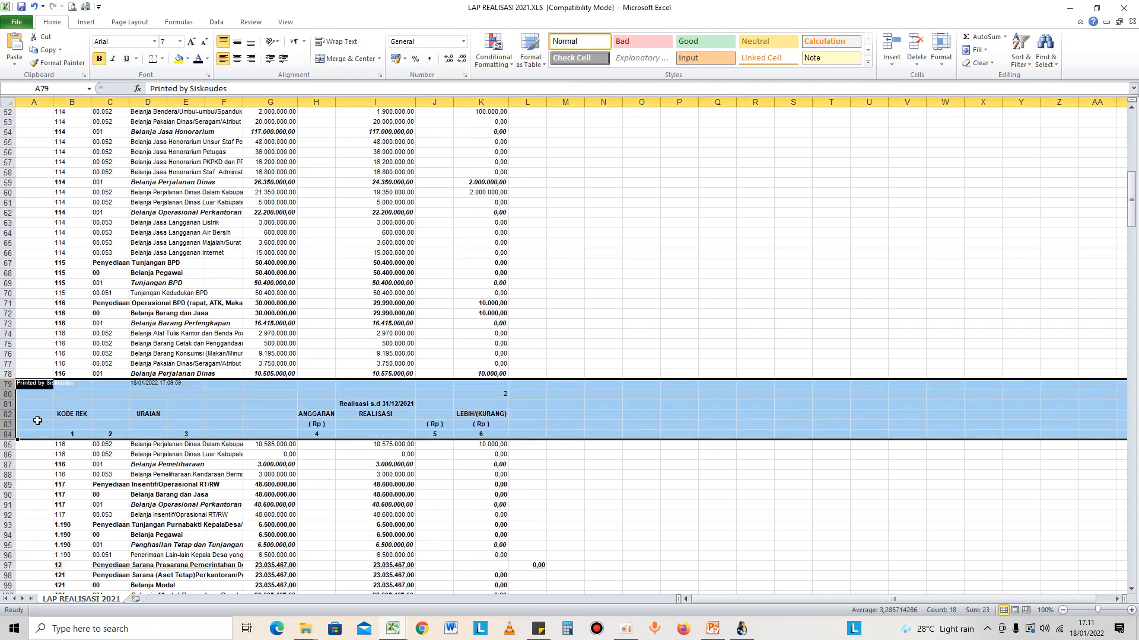
right_click(45, 421)
left_click(75, 509)
scroll(3, 405, "down", 12)
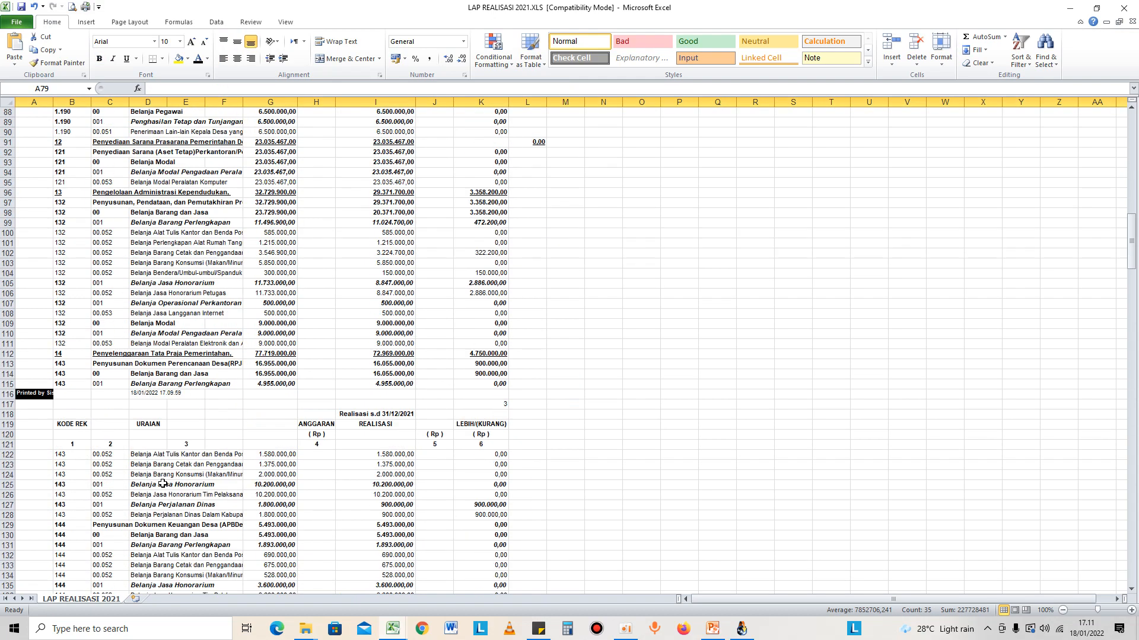
left_click_drag(8, 394, 8, 445)
right_click(70, 422)
left_click(100, 512)
scroll(369, 548, "down", 8)
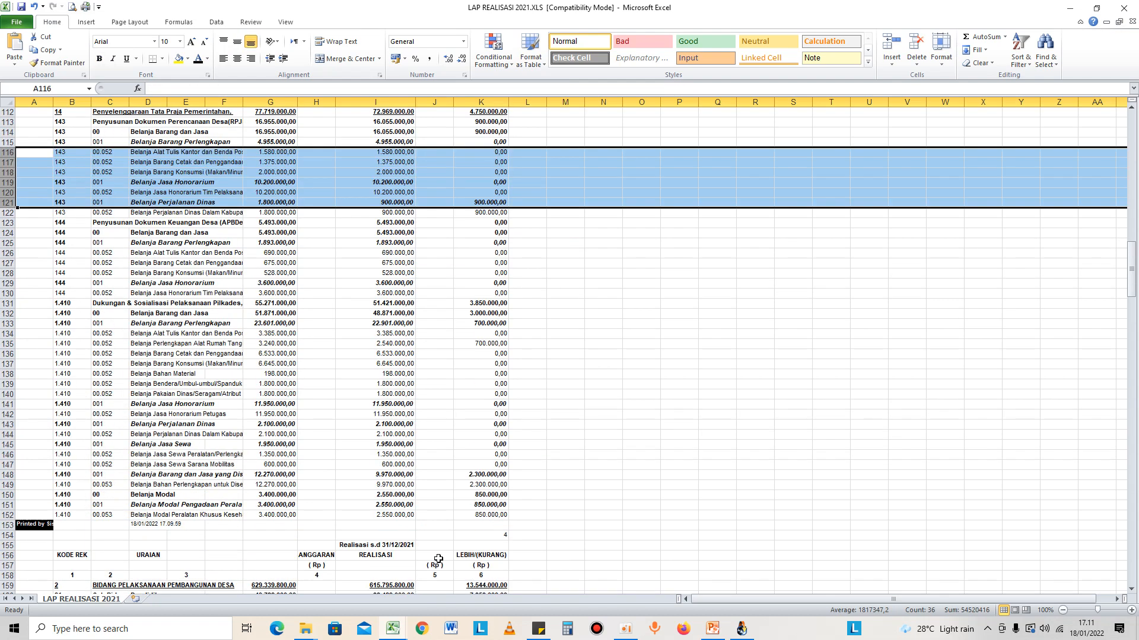
left_click(626, 629)
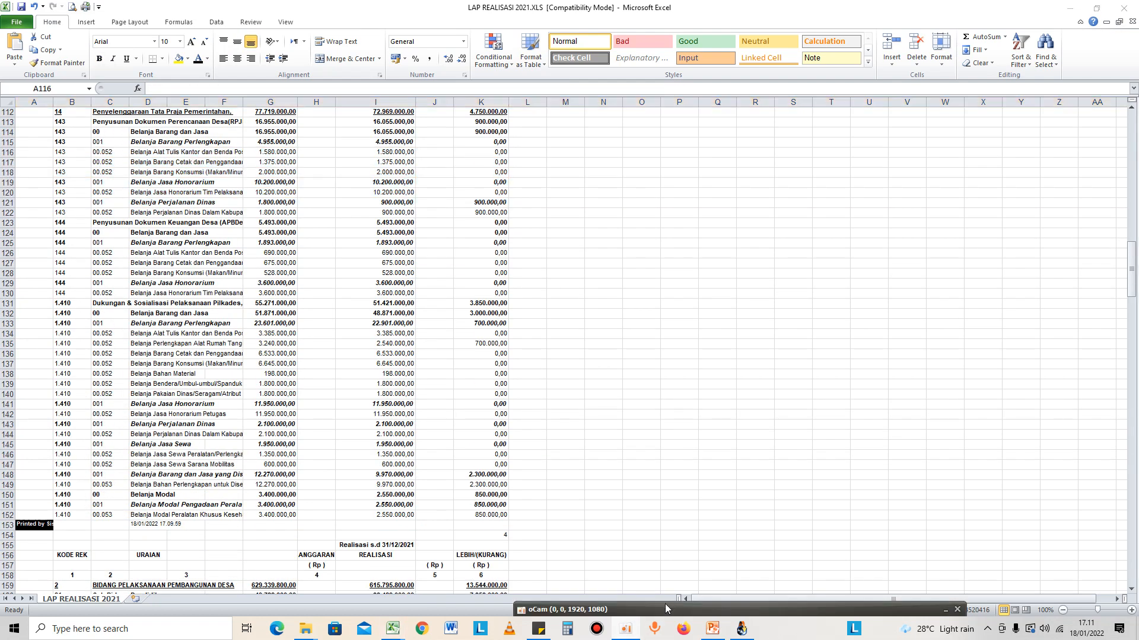
left_click_drag(664, 603, 649, 595)
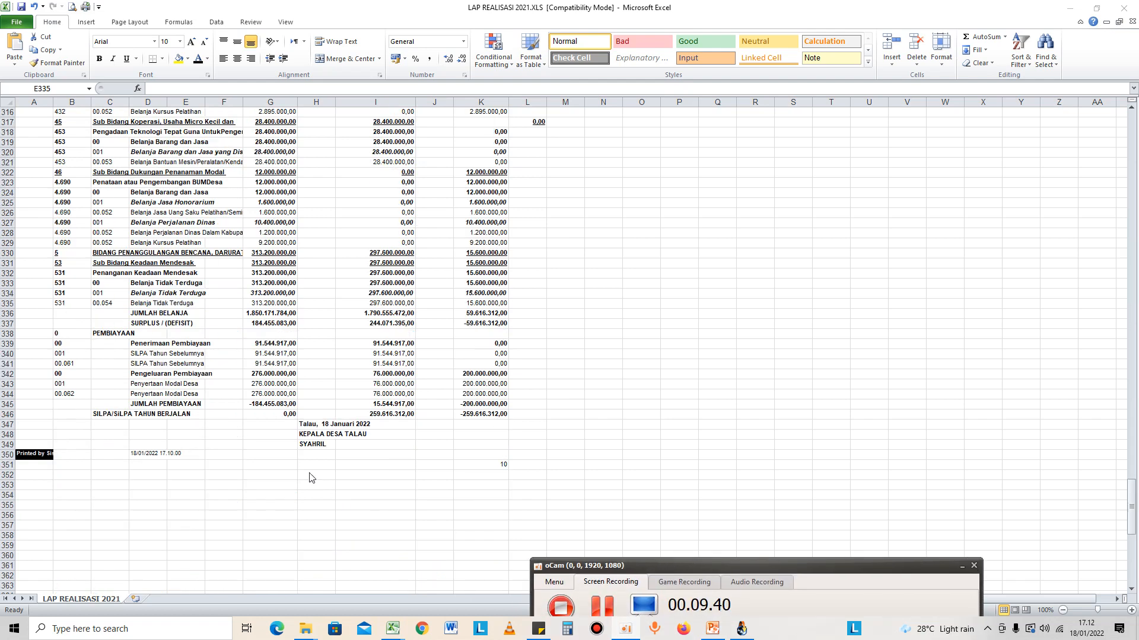
Delete the signature and footer rows 347–353 at the end of the report.
left_click(3, 424)
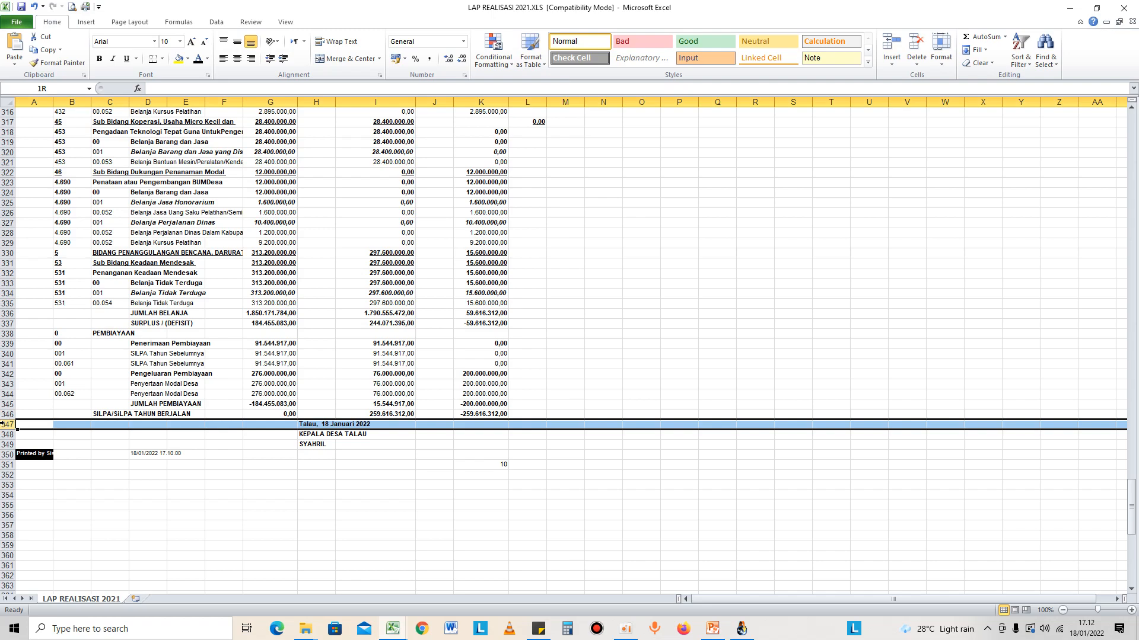
left_click_drag(3, 424, 5, 485)
right_click(185, 479)
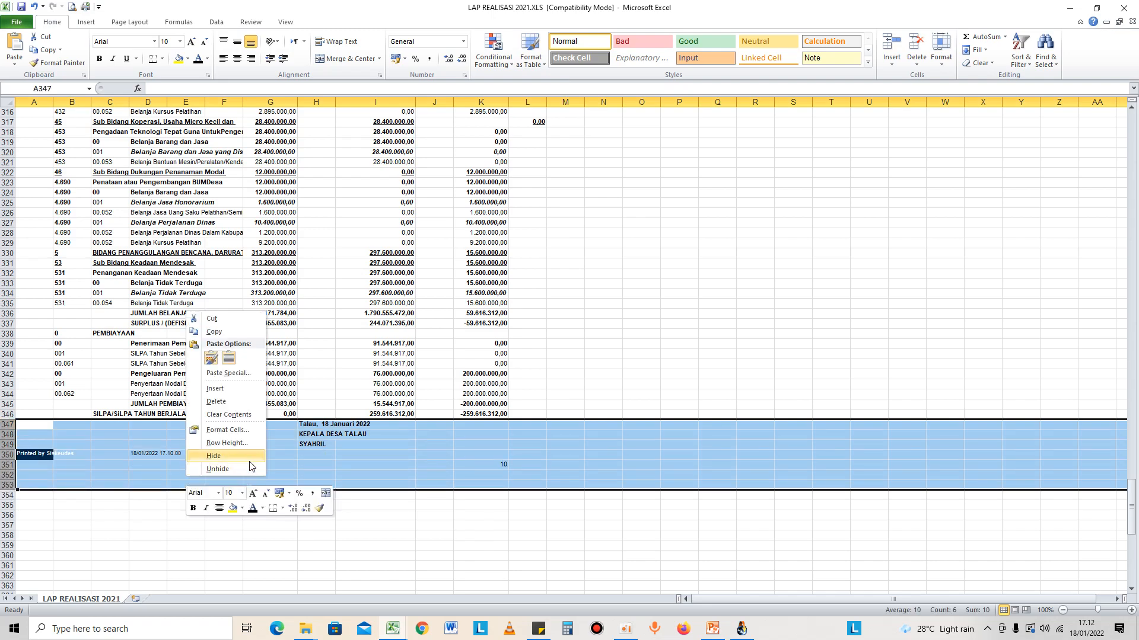
left_click(225, 402)
left_click(409, 475)
scroll(411, 474, "up", 20)
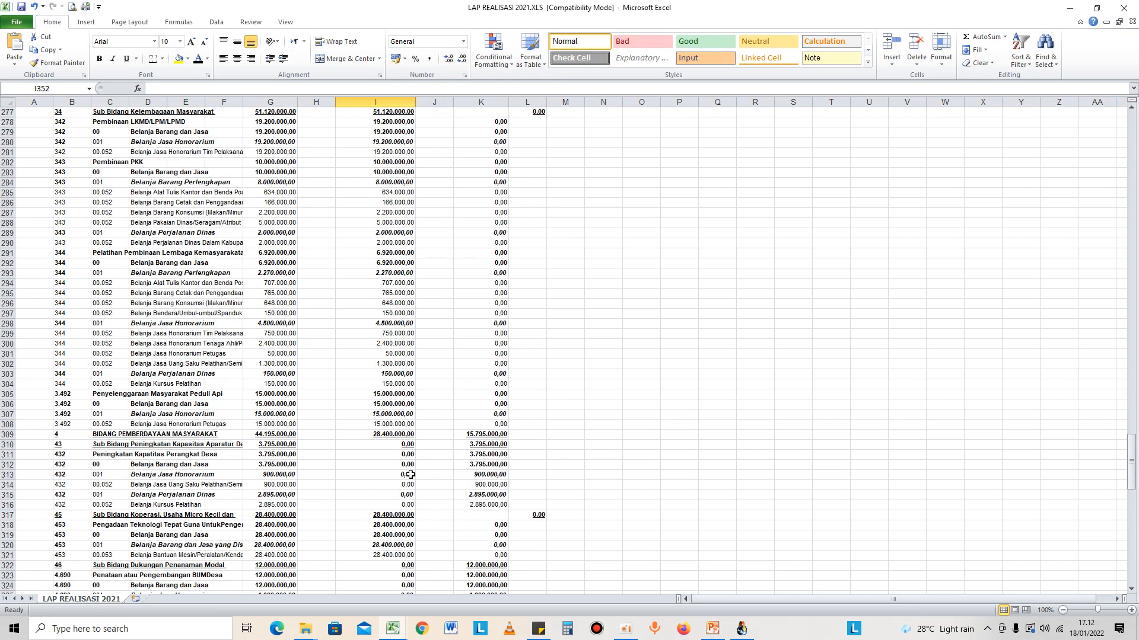
scroll(410, 474, "up", 20)
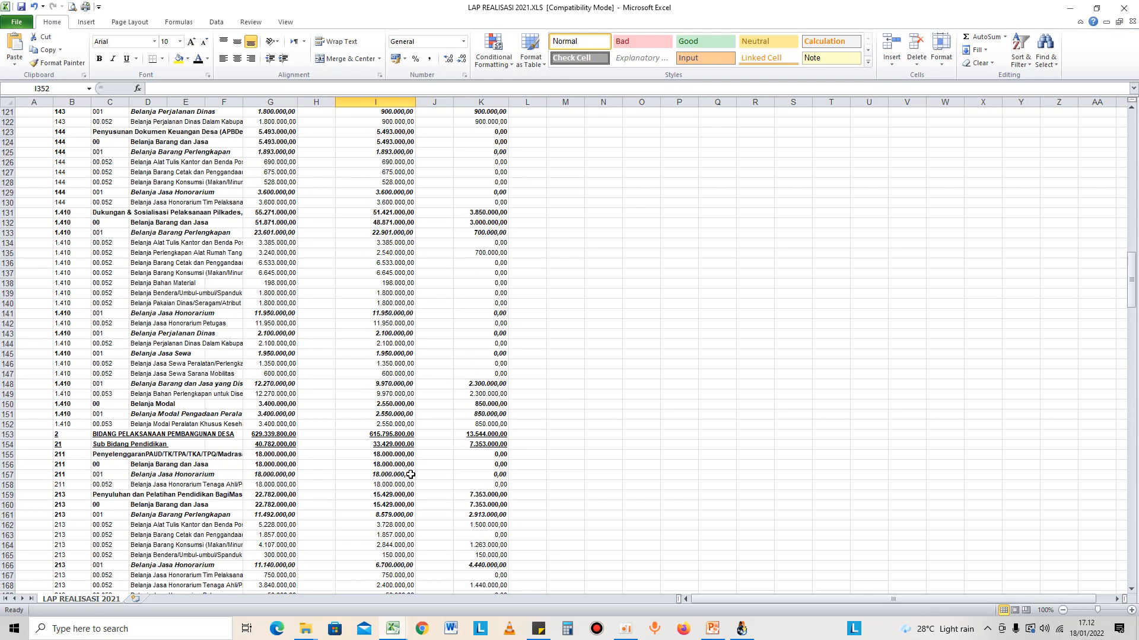
scroll(411, 474, "up", 20)
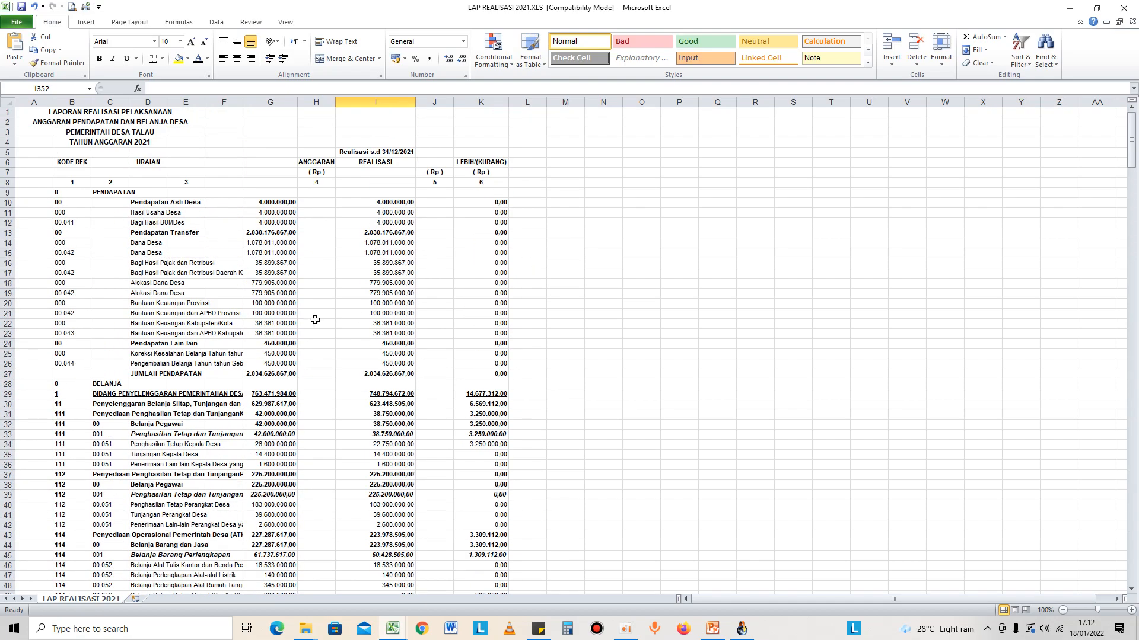
scroll(225, 394, "down", 15)
scroll(214, 395, "up", 7)
scroll(214, 394, "up", 8)
In the CaLK presentation, browse slides 20 and 18, then settle on slide 19's Belanja per Bidang tables.
left_click(712, 628)
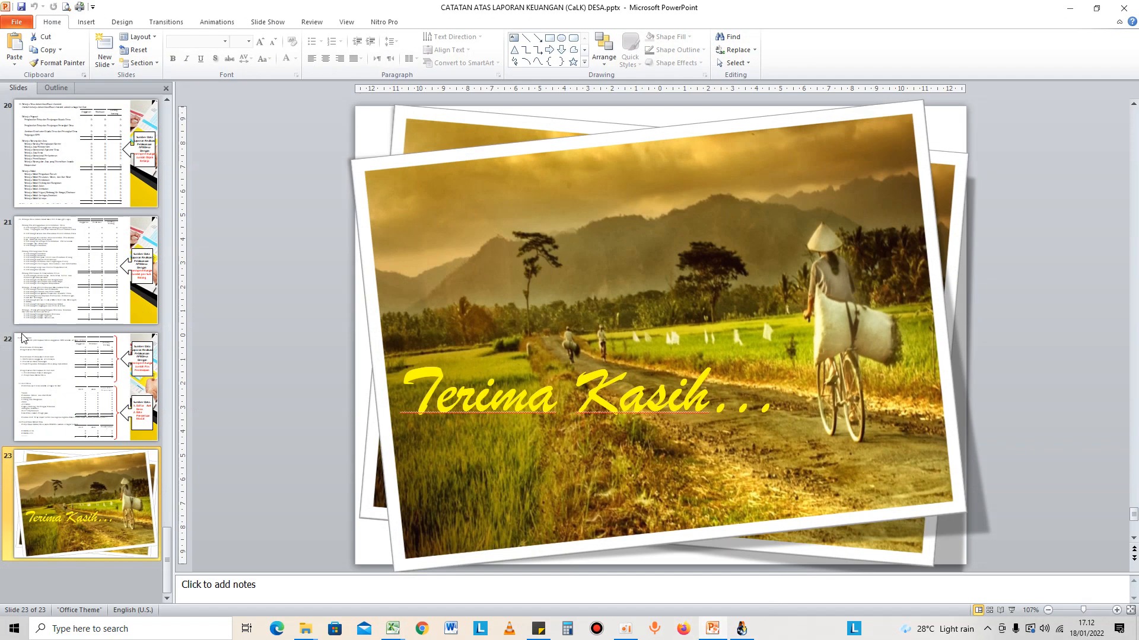
left_click(134, 159)
left_click(168, 102)
left_click(168, 102)
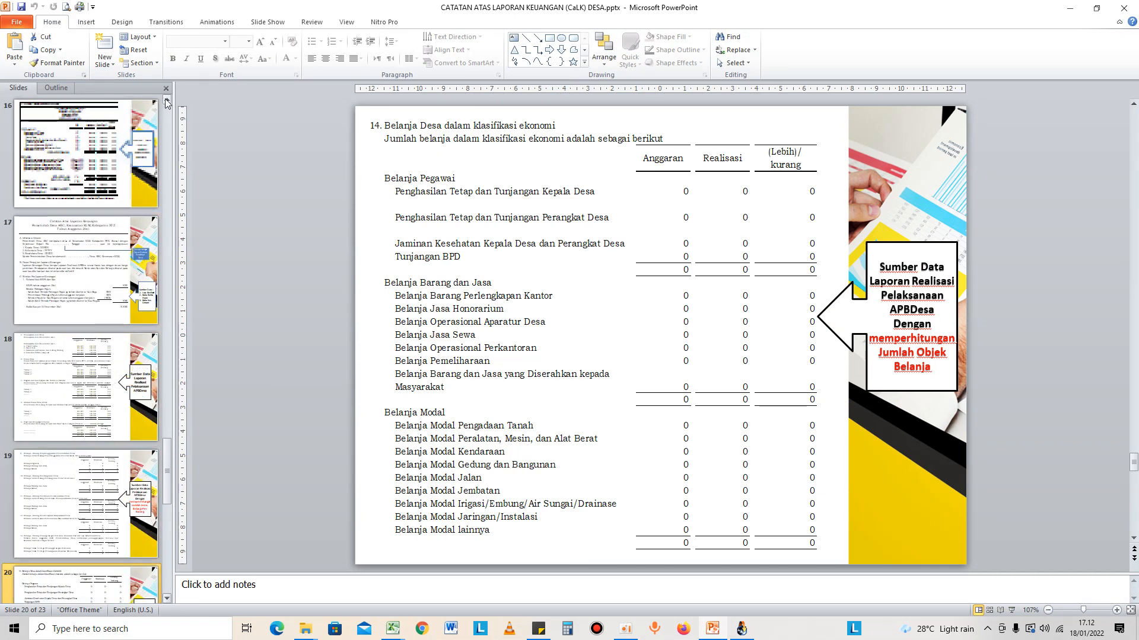
left_click(115, 403)
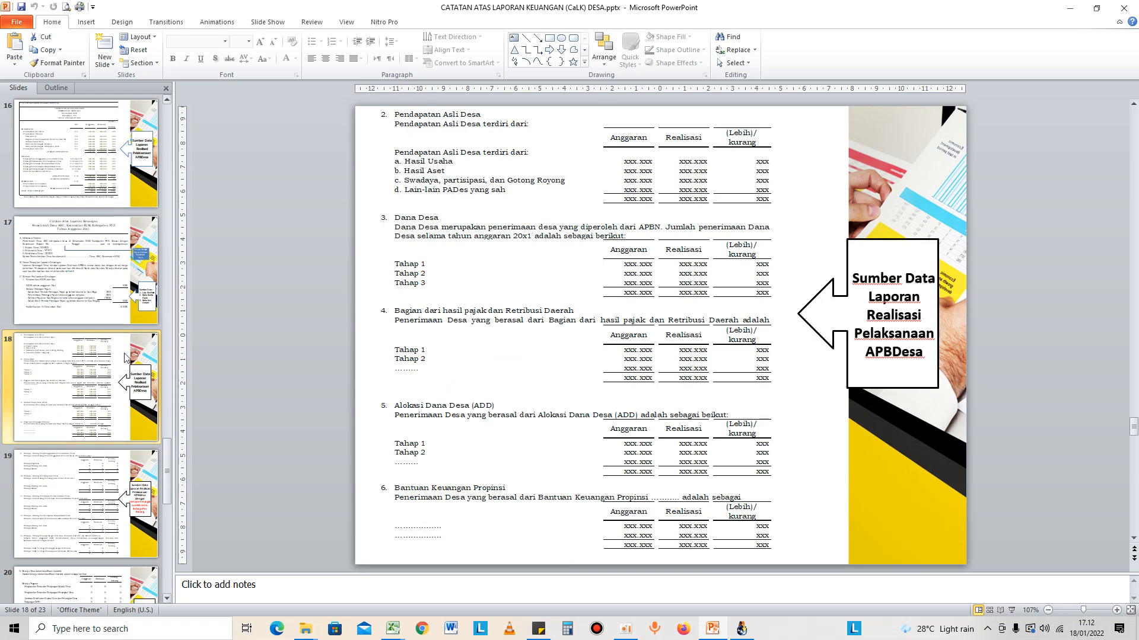
left_click(120, 489)
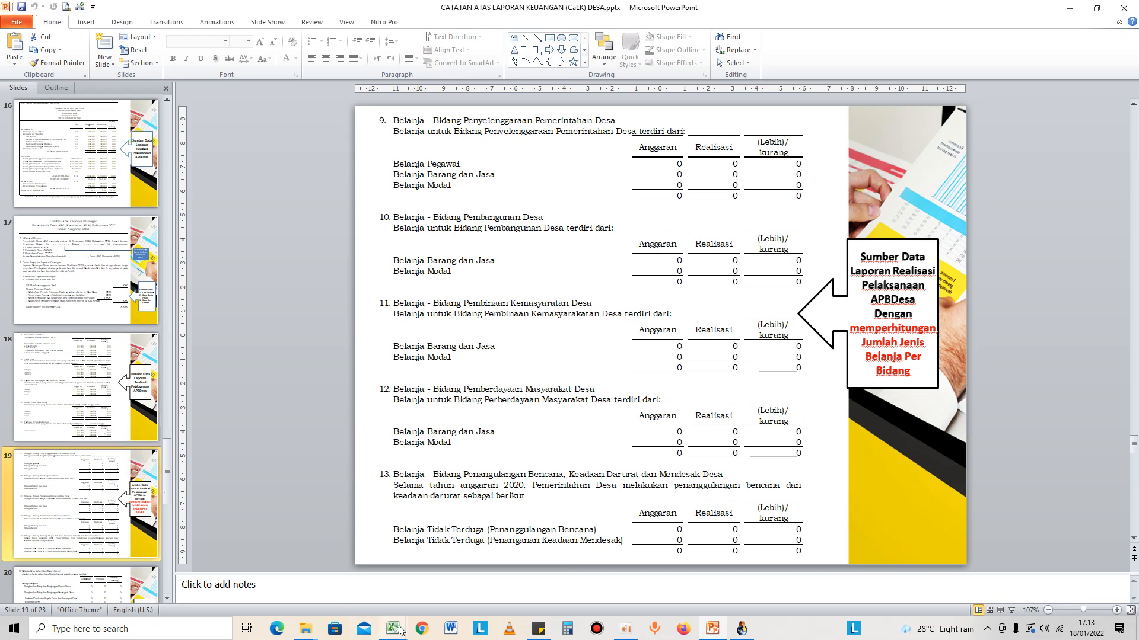
mouse_move(399, 630)
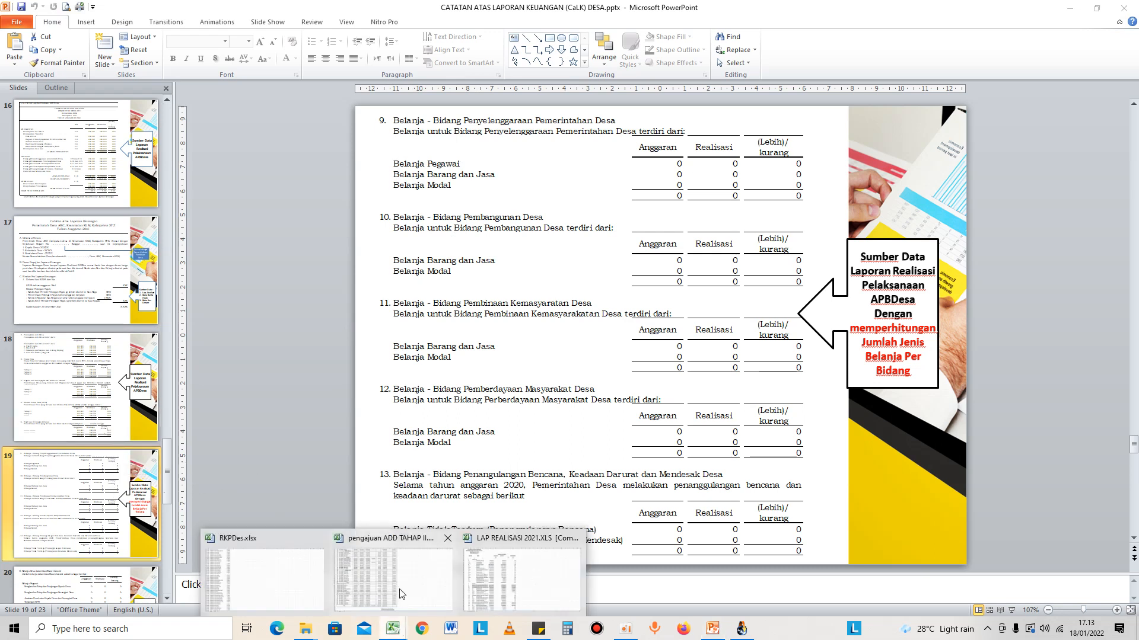
Back in the workbook, rename the LAP REALISASI 2021 sheet tab to 'pendapatan'.
left_click(513, 576)
left_click(321, 405)
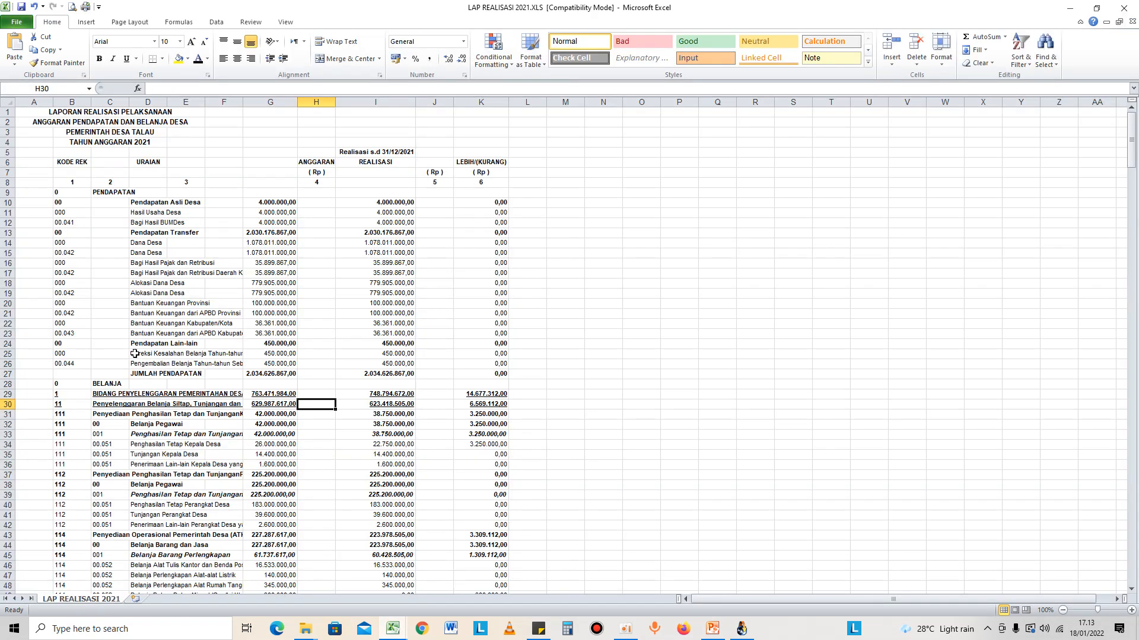
left_click(104, 383)
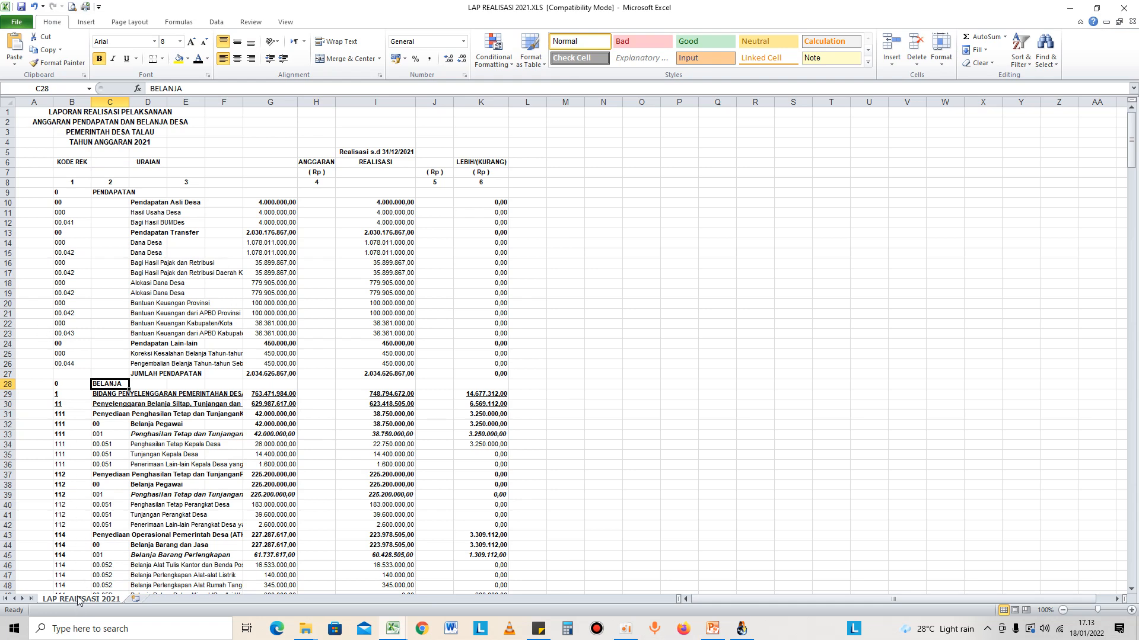
left_click(155, 326)
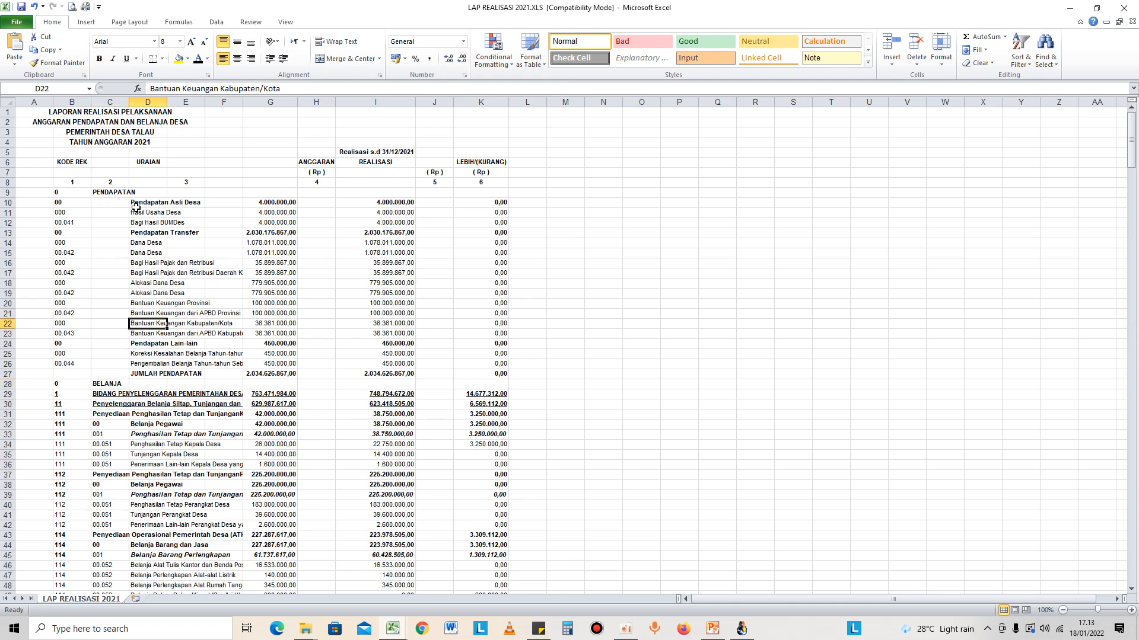
right_click(90, 603)
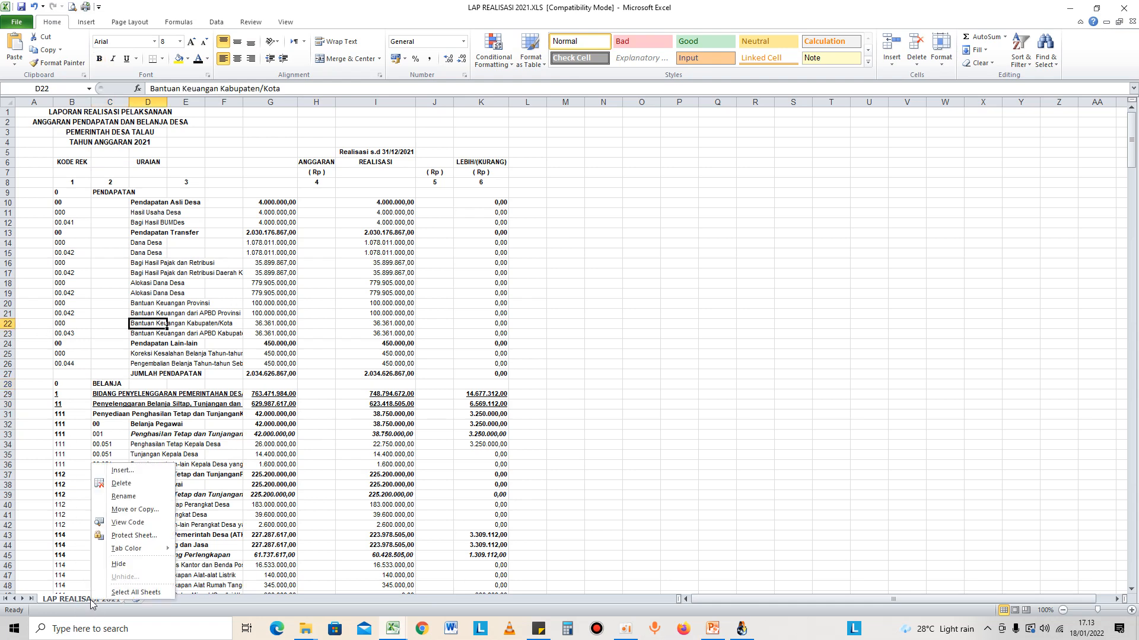
left_click(112, 496)
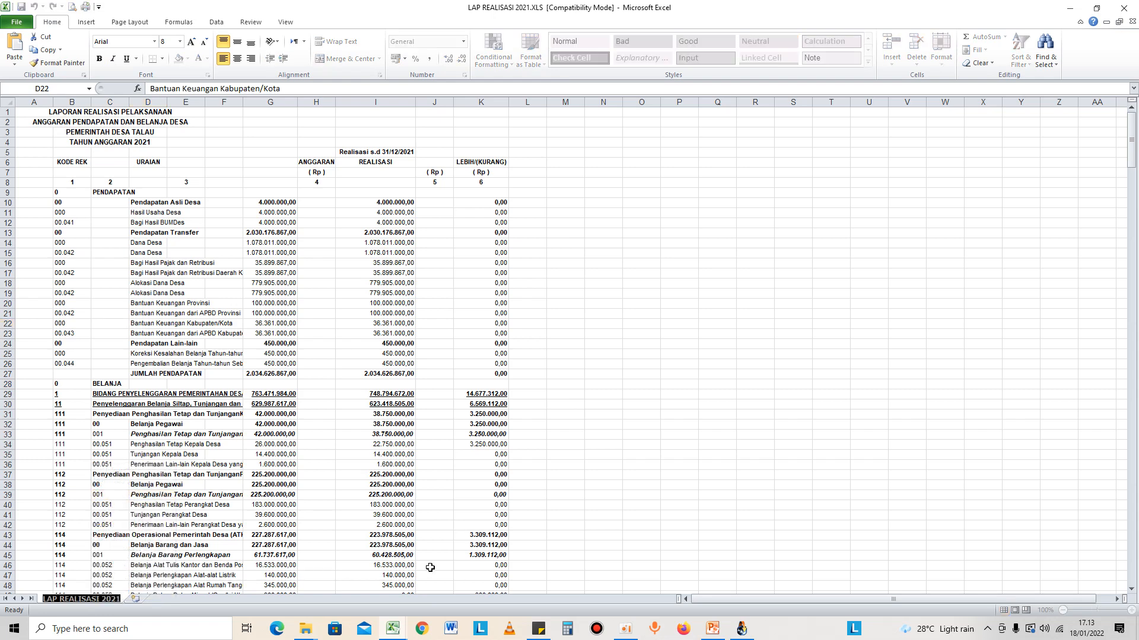
left_click(106, 566)
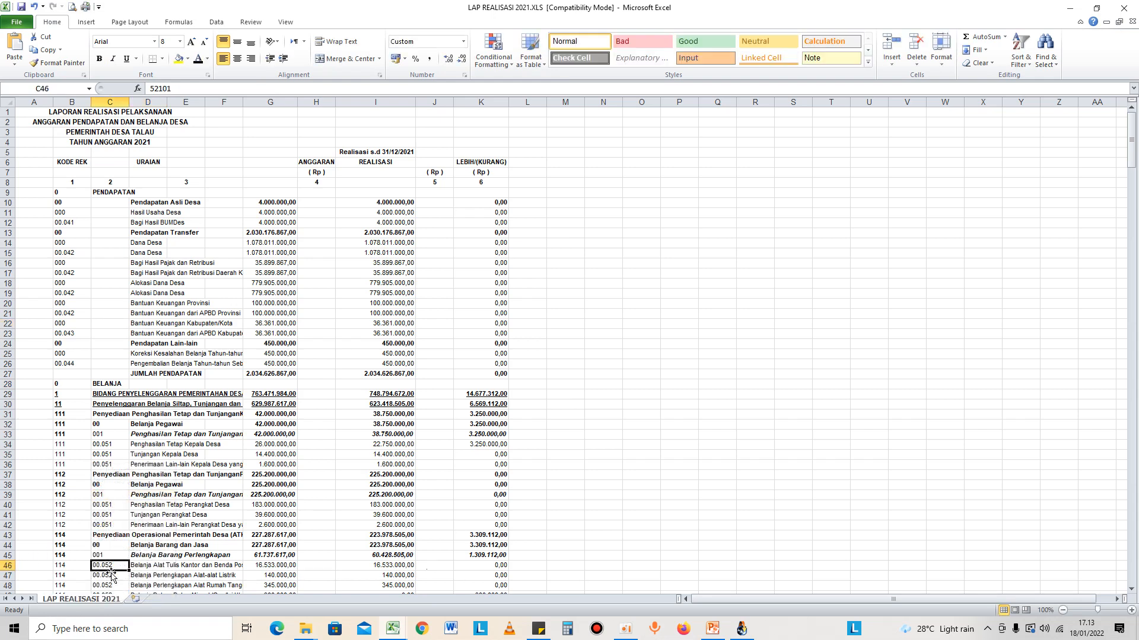
right_click(81, 601)
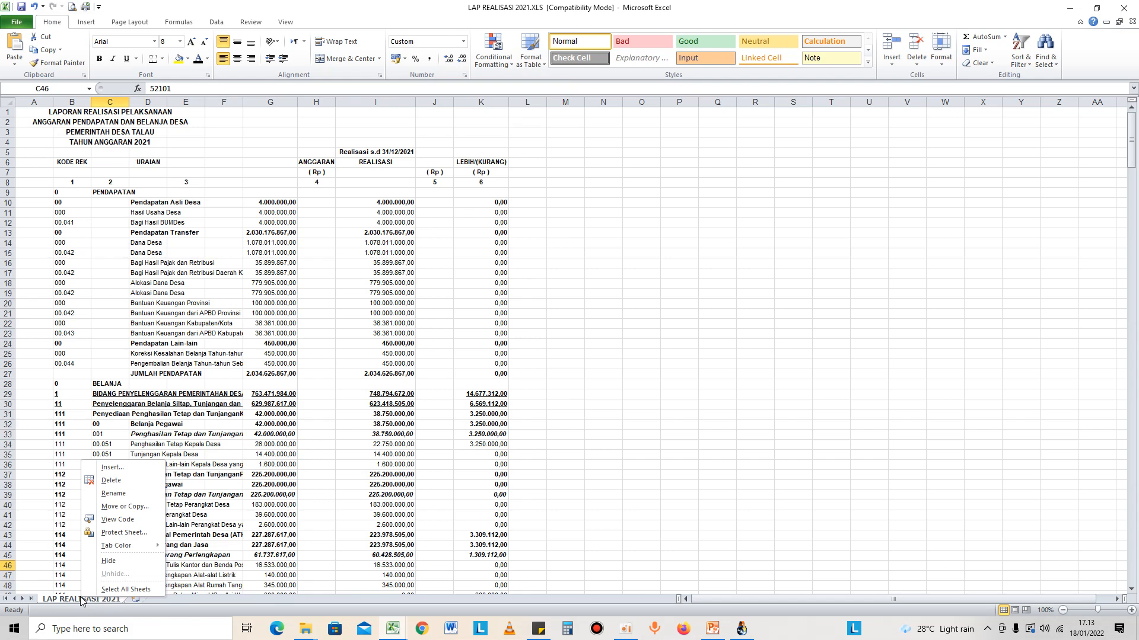
left_click(113, 495)
type("pendapatan")
key("Return")
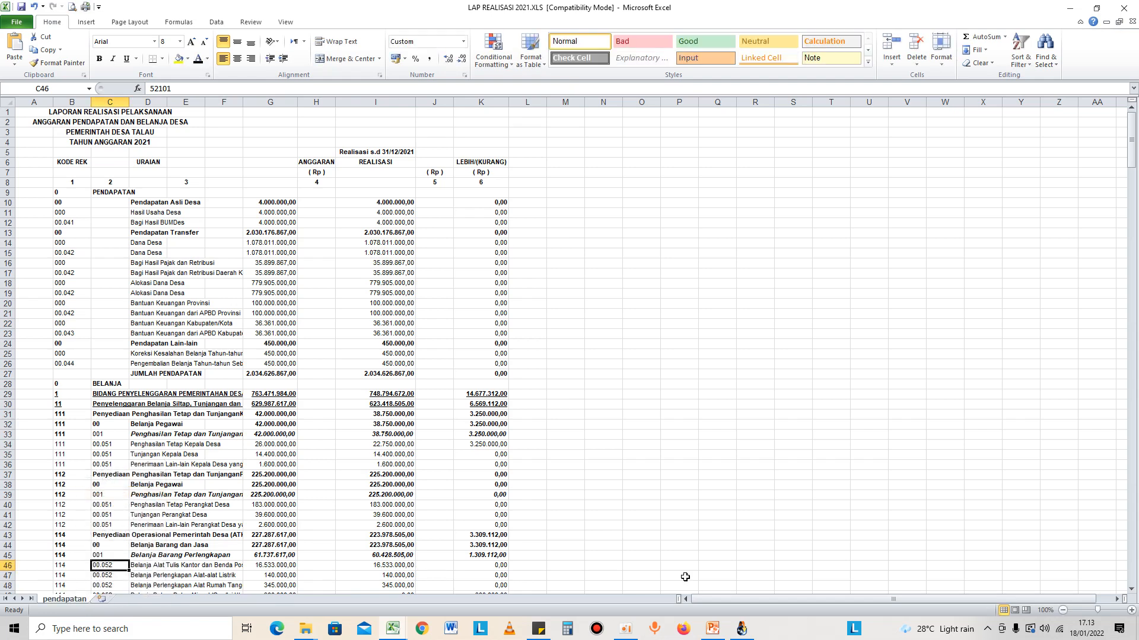
Cut rows 28–347, from BELANJA to the report's end, and add a new blank Sheet1.
left_click(185, 394)
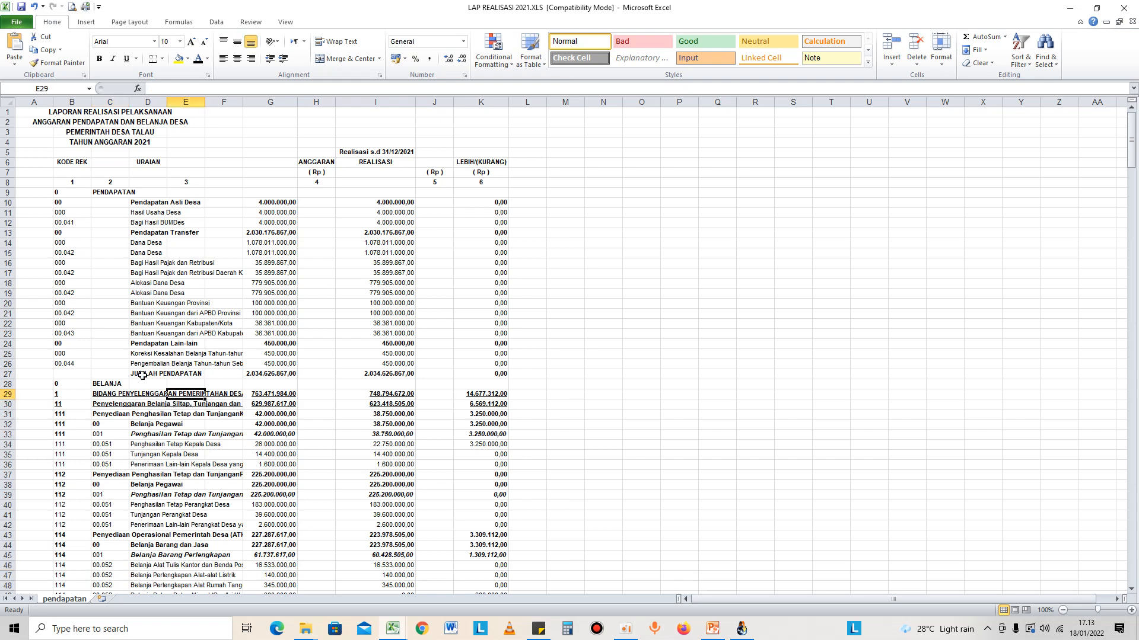
scroll(142, 376, "down", 2)
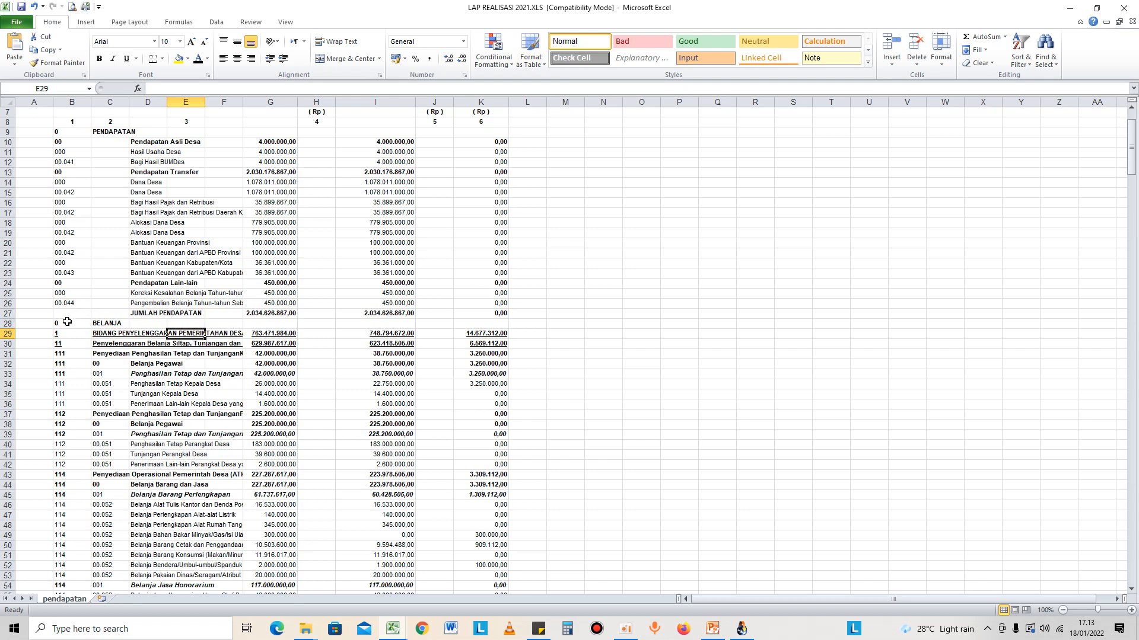
left_click(8, 323)
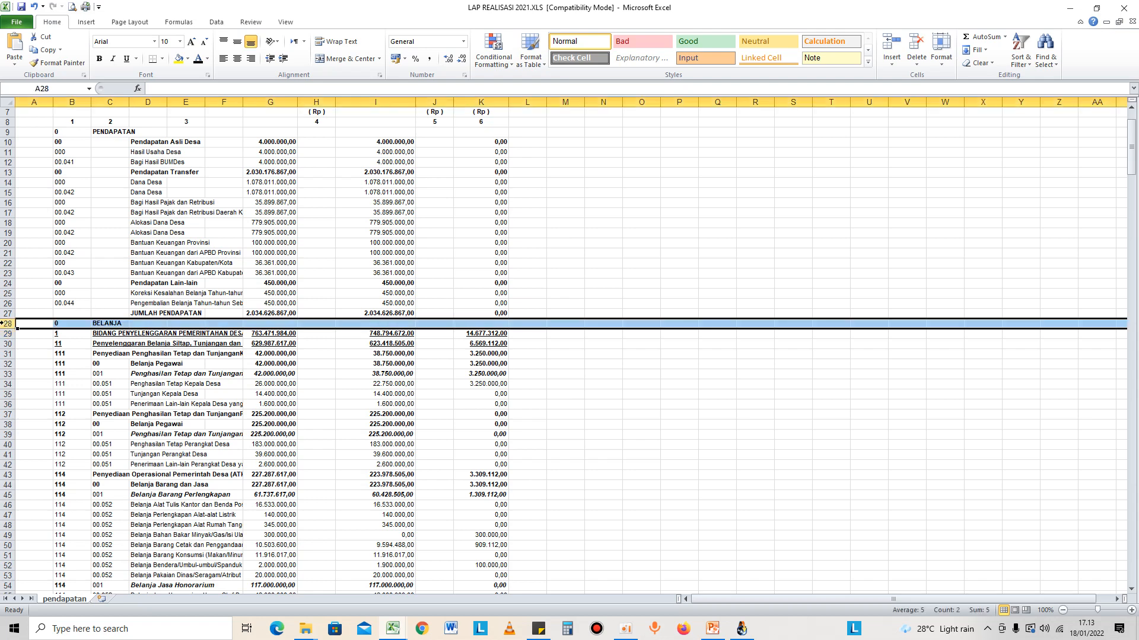
scroll(3, 323, "down", 20)
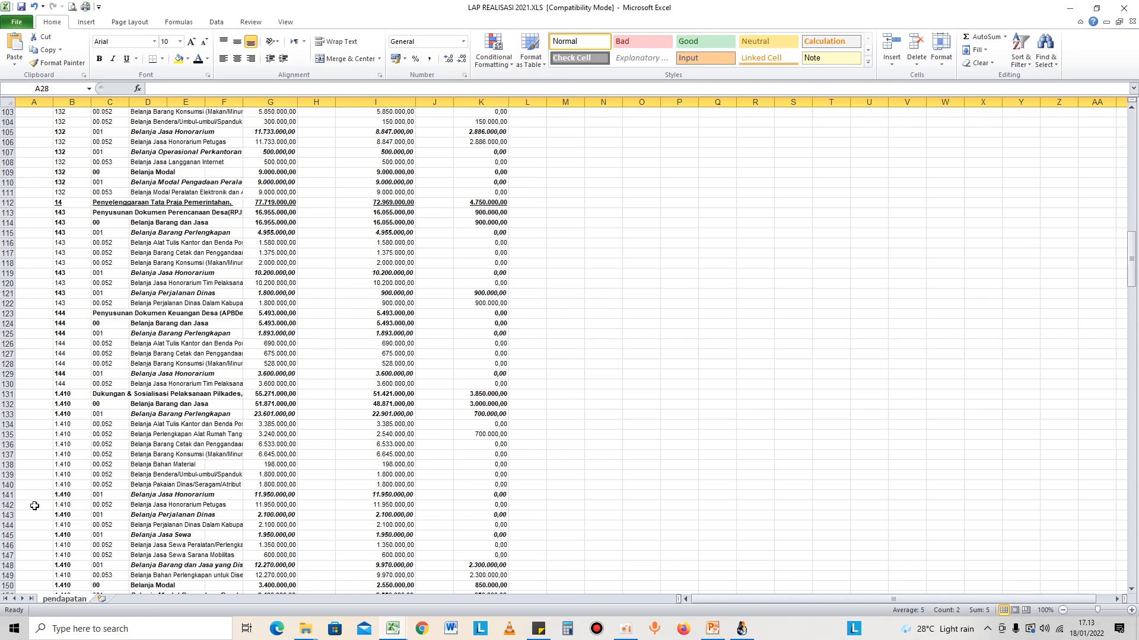
scroll(34, 506, "down", 20)
scroll(31, 529, "down", 20)
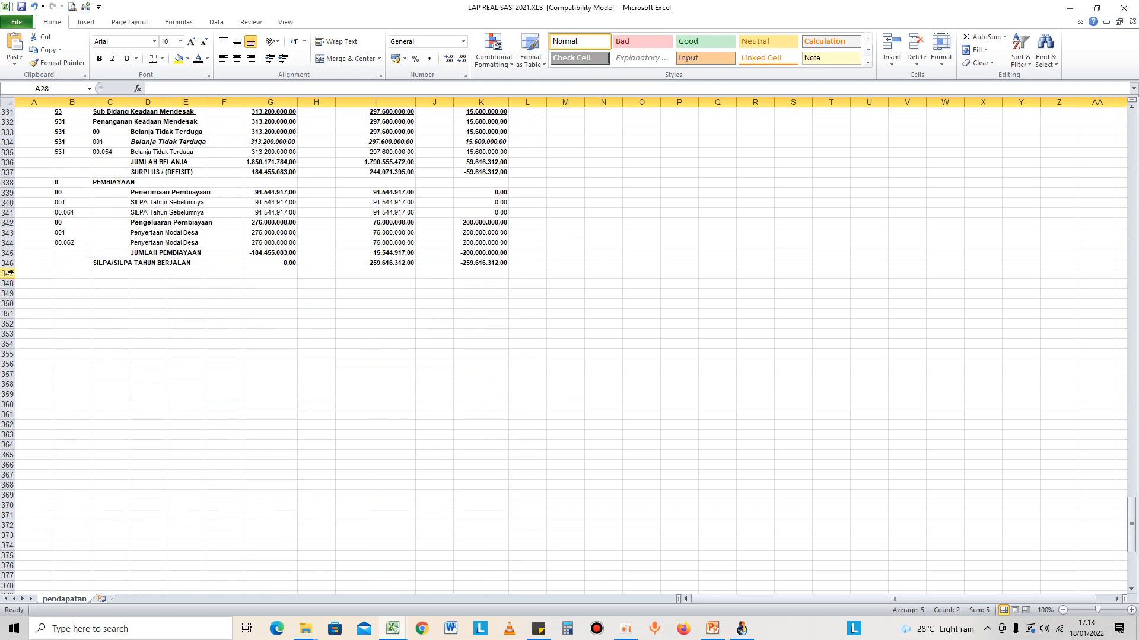
left_click(4, 273, "shift")
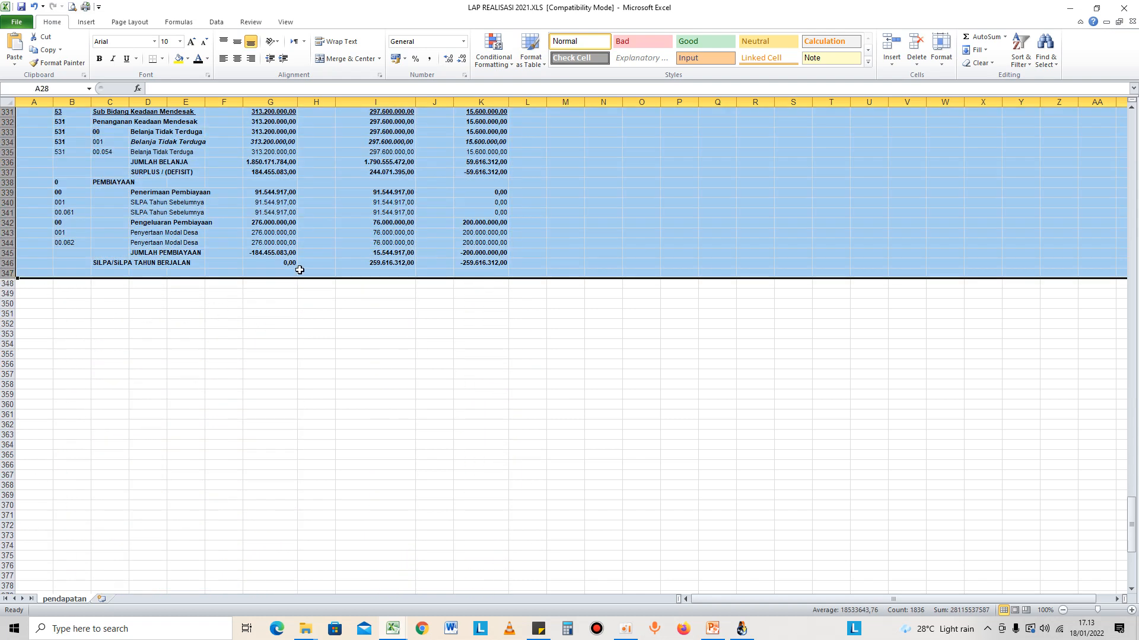
right_click(298, 246)
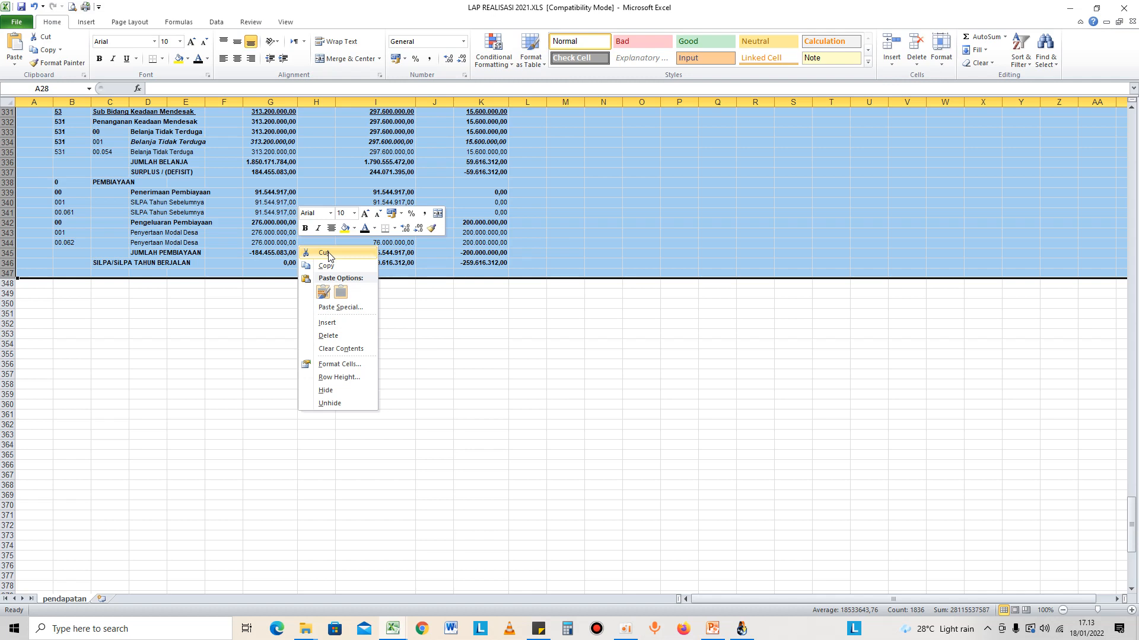
left_click(323, 253)
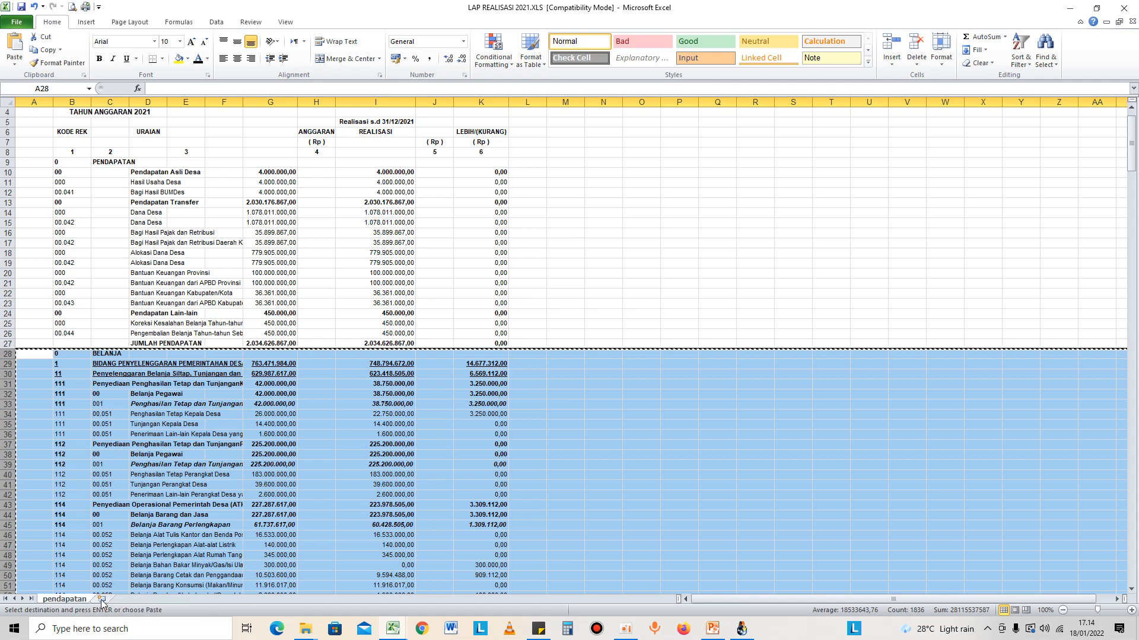
left_click(103, 600)
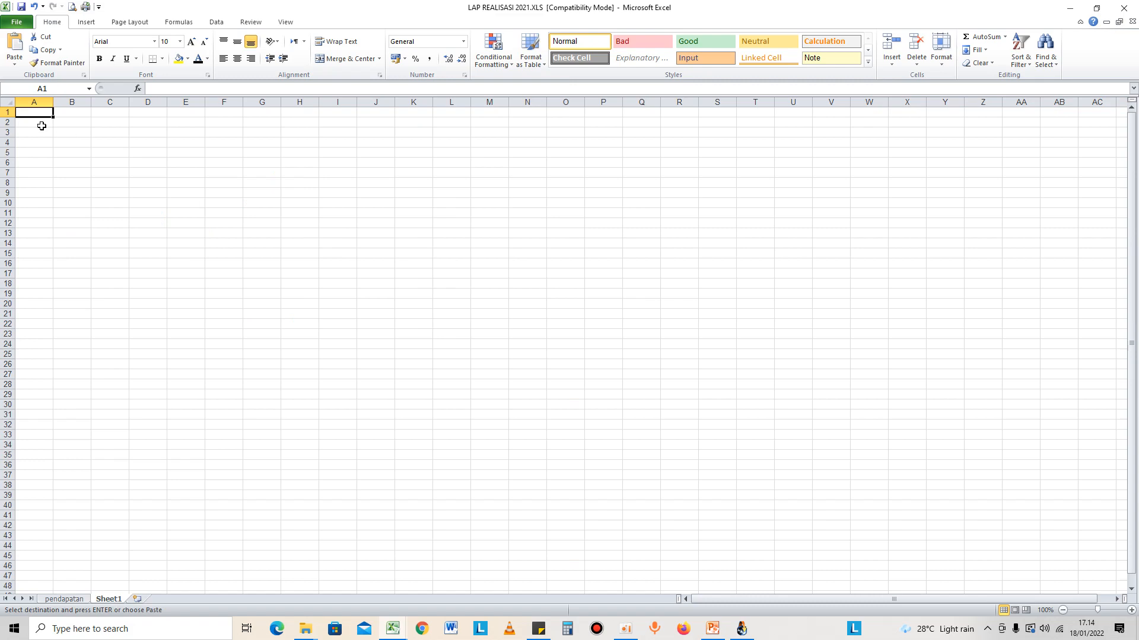
Paste the BELANJA rows at row 1 of Sheet1 and autofit columns G, I and K.
left_click(4, 112)
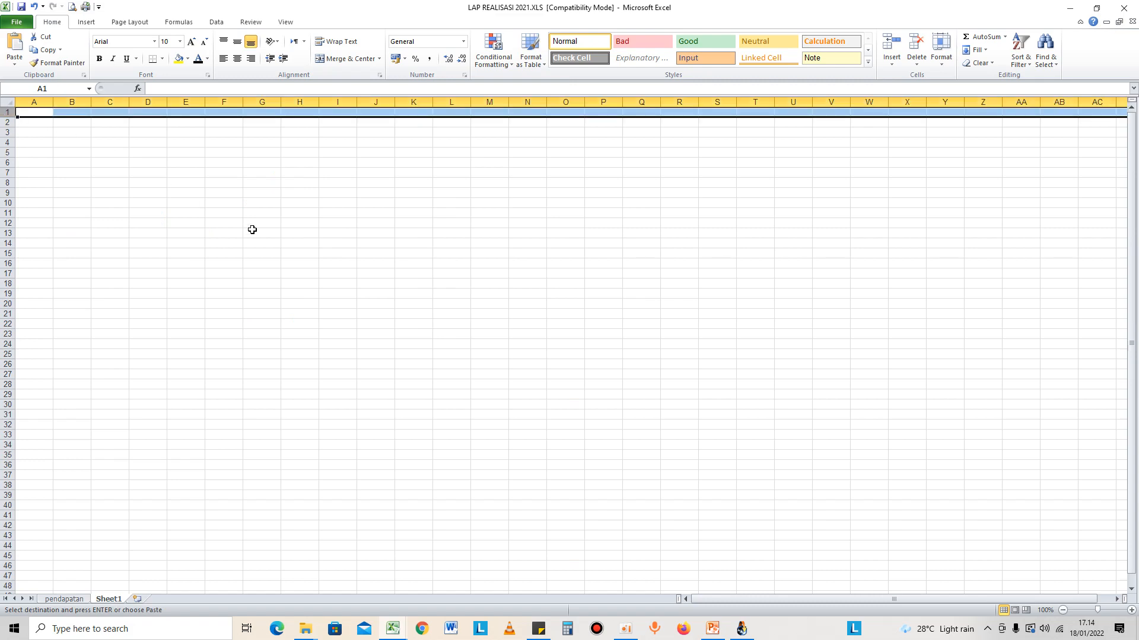
key("Return")
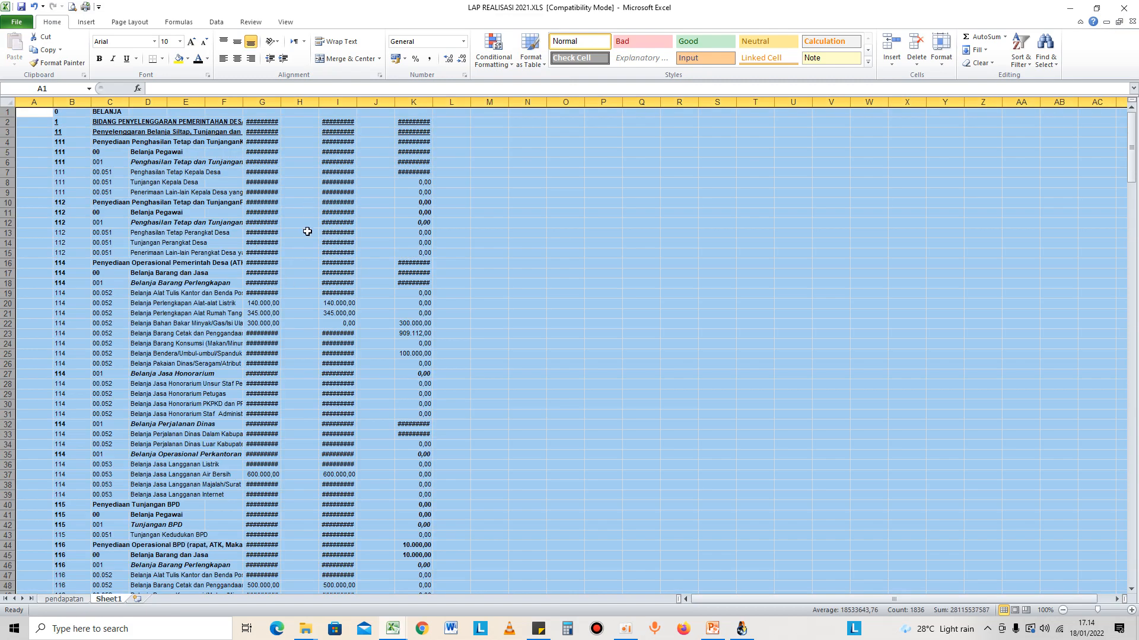
double_click(280, 102)
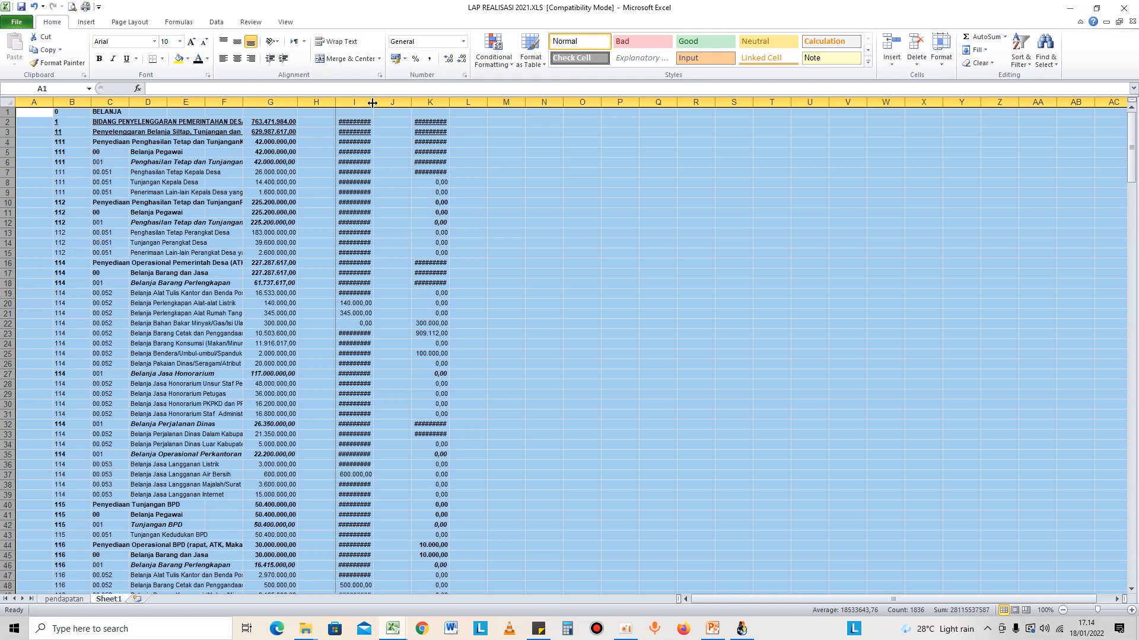
double_click(372, 102)
double_click(466, 102)
left_click(362, 202)
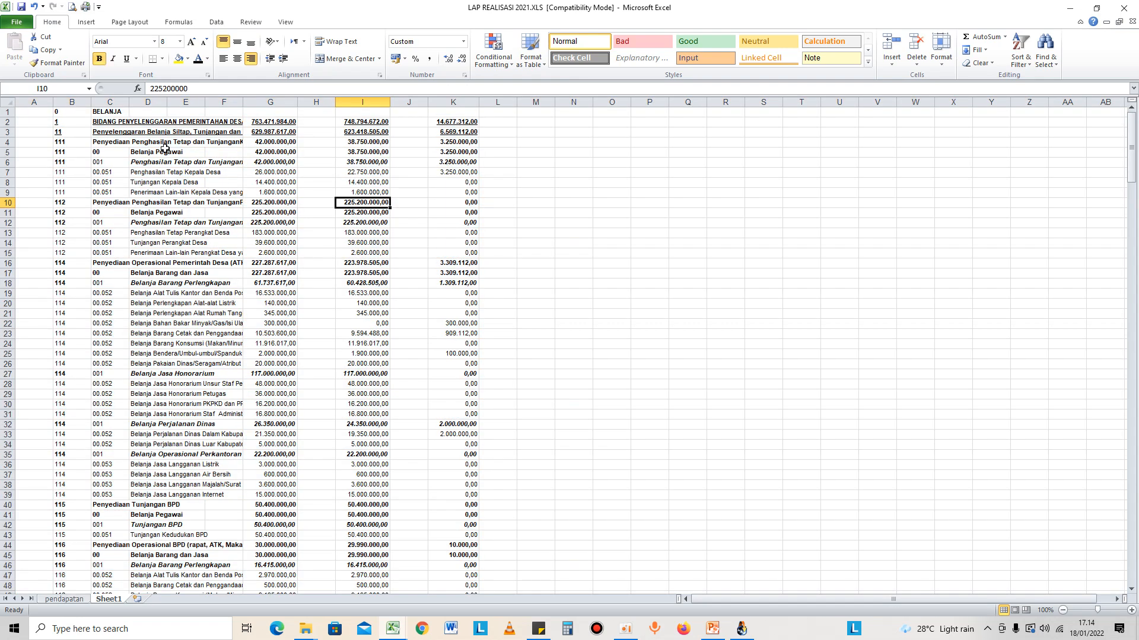
left_click(237, 483)
Rename Sheet1 to 'pemerintahan'.
right_click(111, 602)
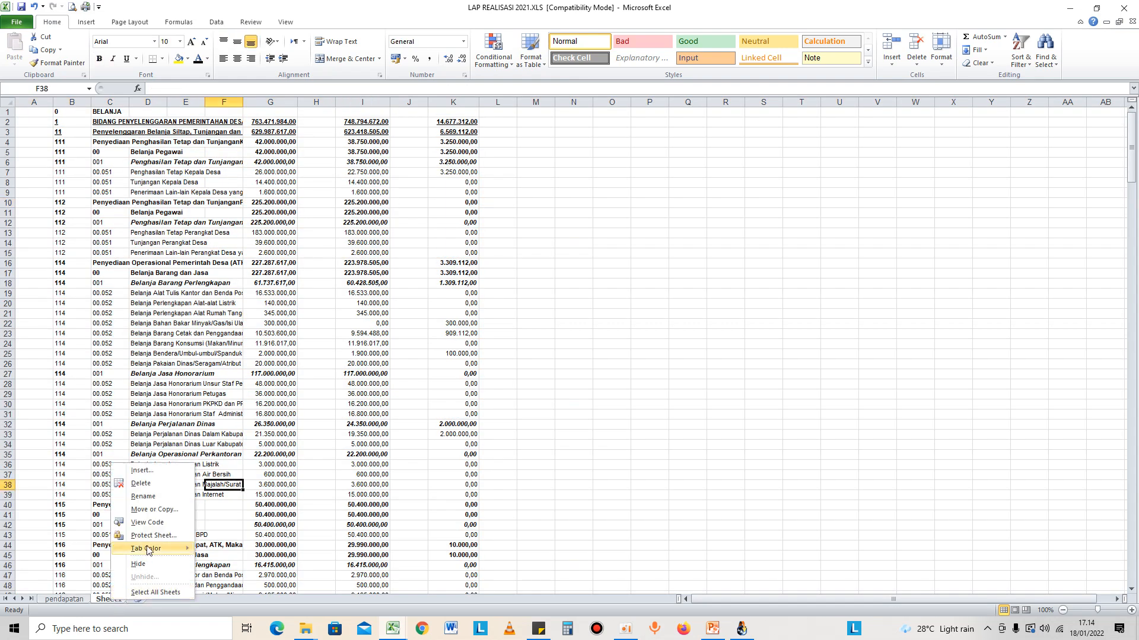
left_click(131, 610)
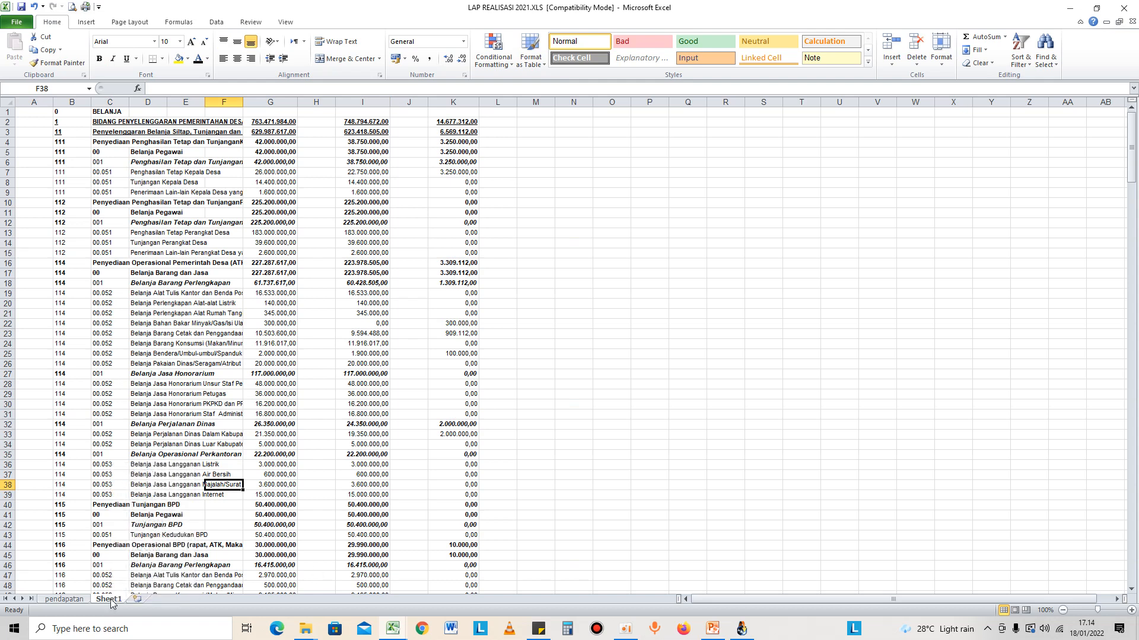
right_click(110, 601)
left_click(145, 502)
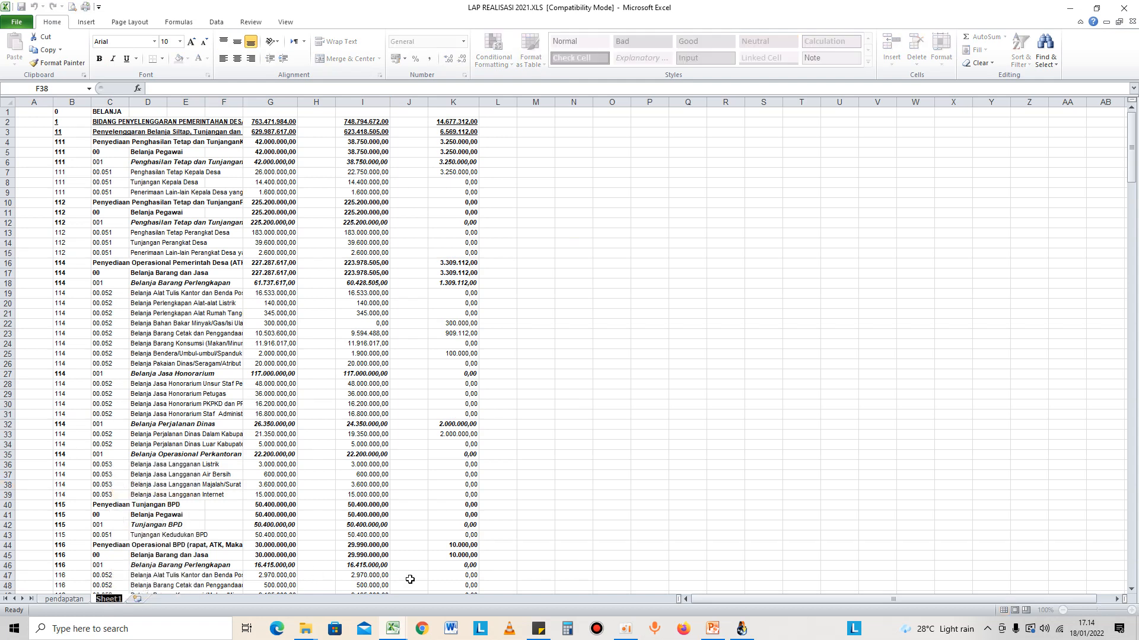
type("pemerintahan")
key("Return")
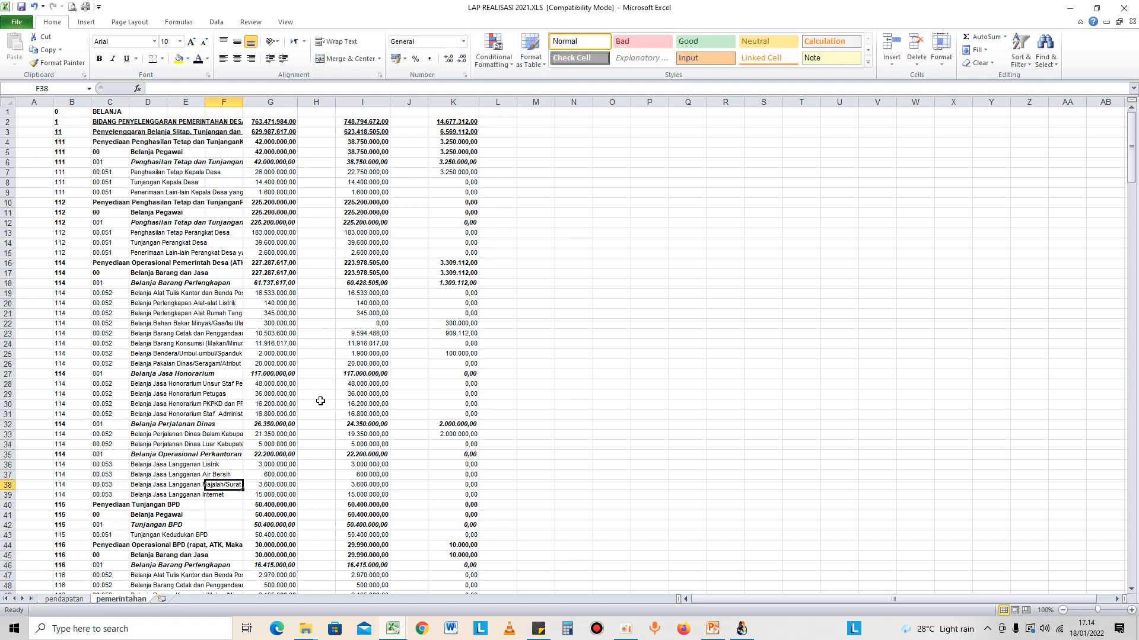
Cut rows 126–321 from BIDANG PELAKSANAAN PEMBANGUNAN DESA onward and add a new blank sheet.
left_click(186, 314)
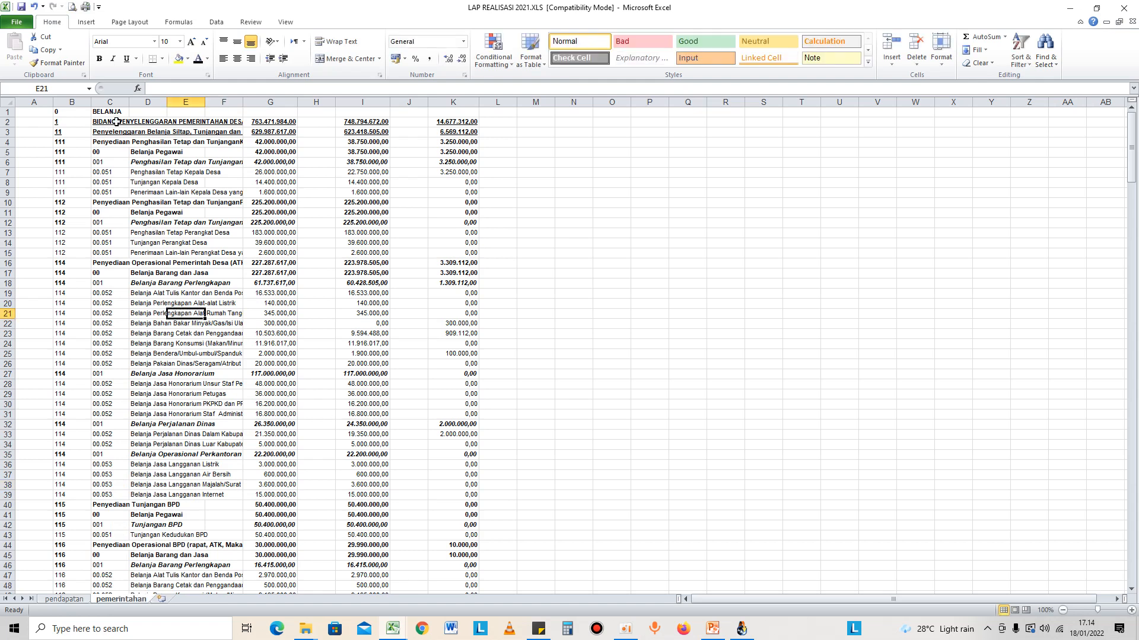
scroll(143, 306, "down", 13)
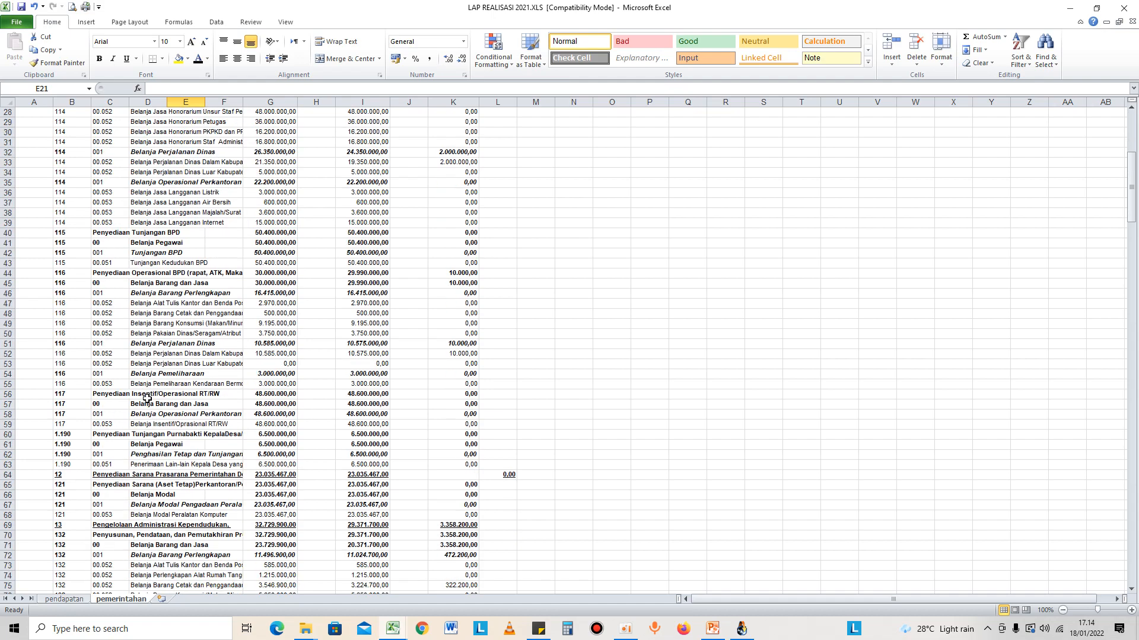
scroll(147, 397, "down", 19)
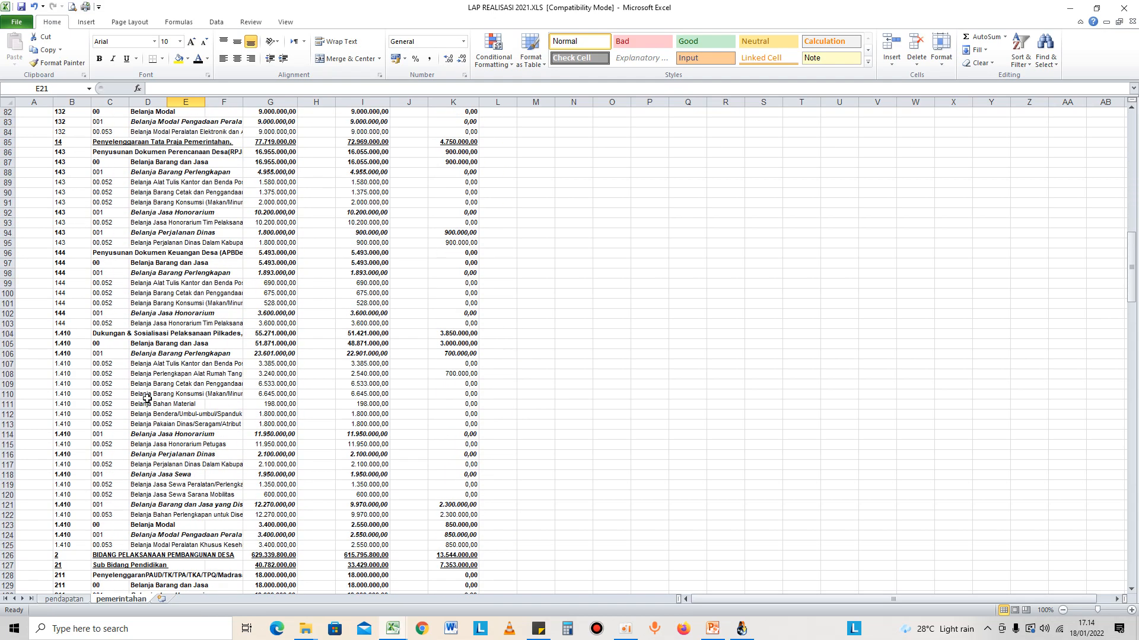
left_click(8, 403)
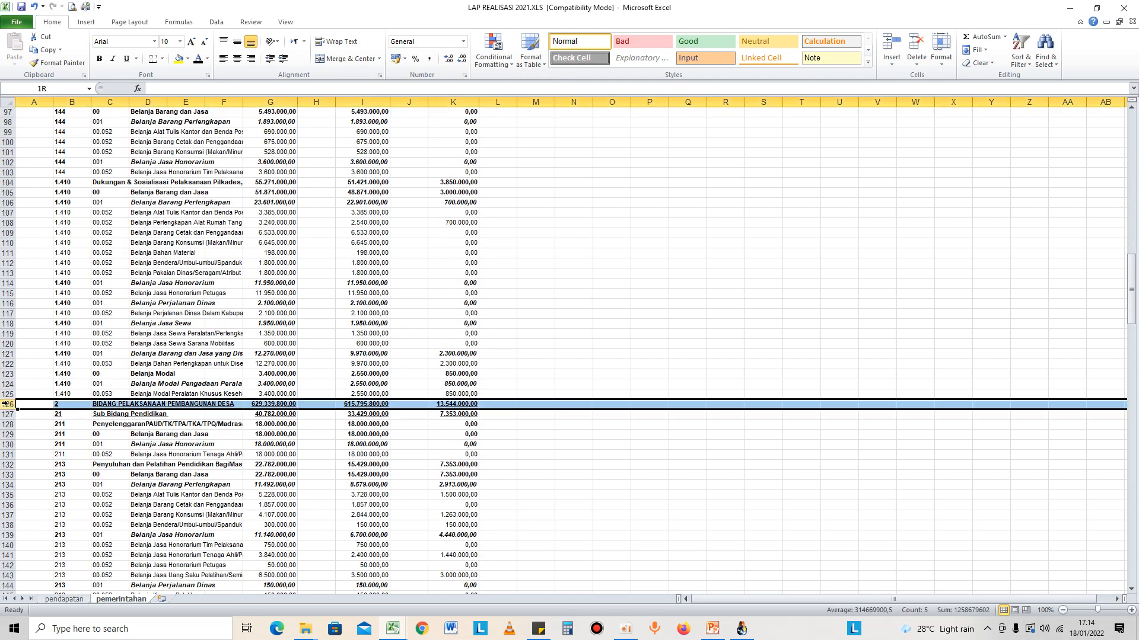
scroll(67, 498, "down", 18)
scroll(67, 498, "down", 20)
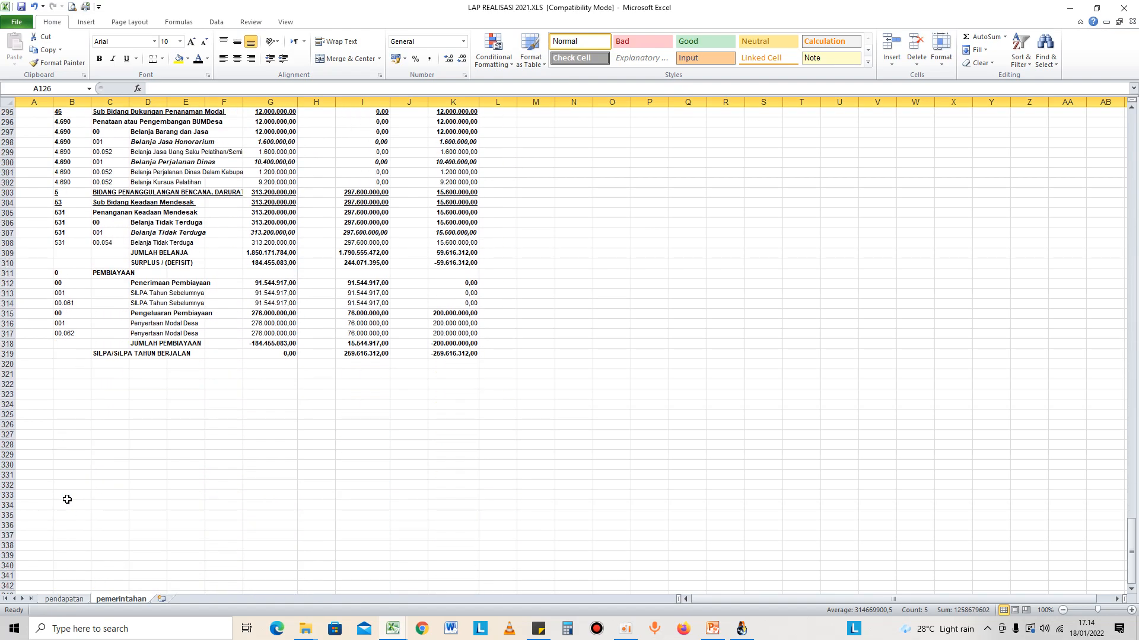
left_click(7, 375, "shift")
key("ctrl+c")
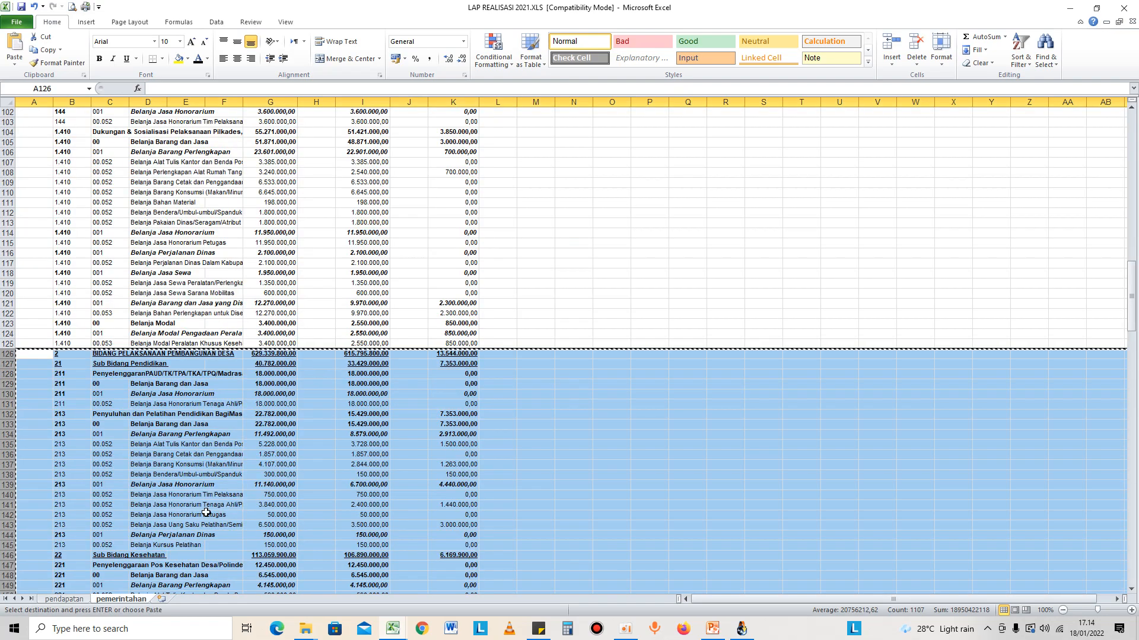
left_click(161, 599)
Rename the new sheet to 'pembangunan'.
right_click(176, 602)
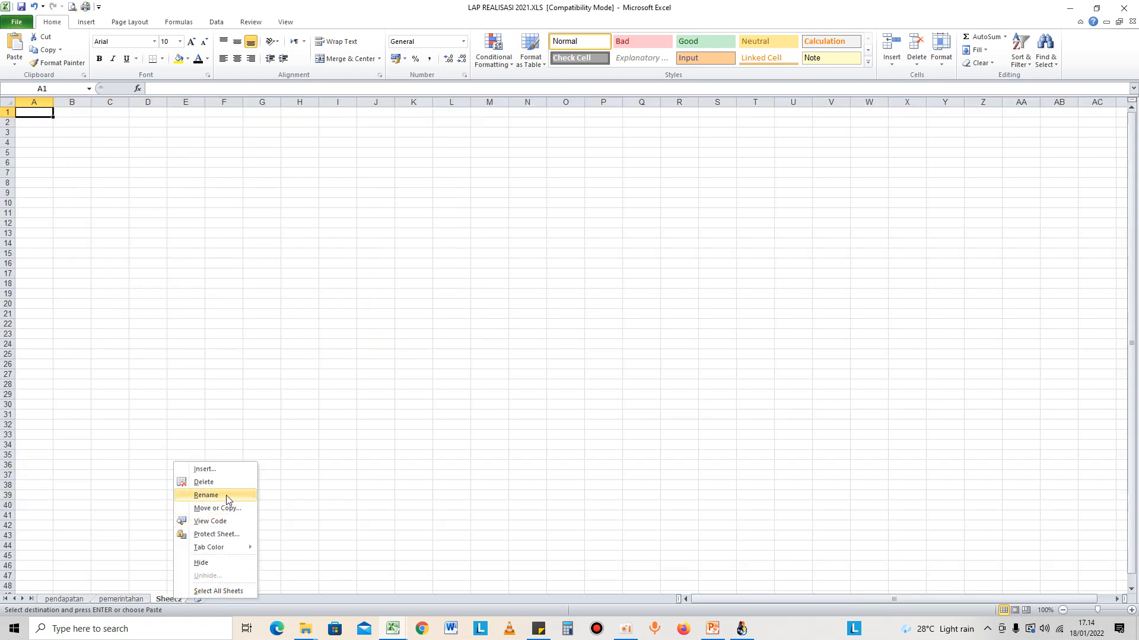
left_click(208, 508)
type("pembangunan")
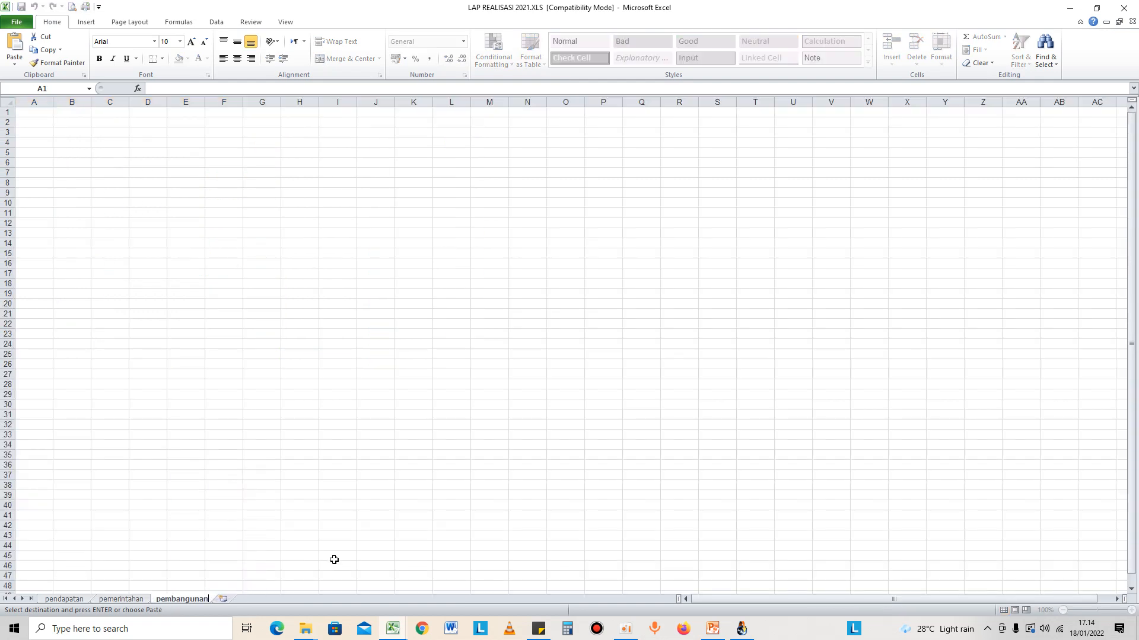
key("Return")
Paste the pembangunan rows at row 1 and autofit columns G, I and K.
left_click(142, 148)
left_click(4, 111)
key("Return")
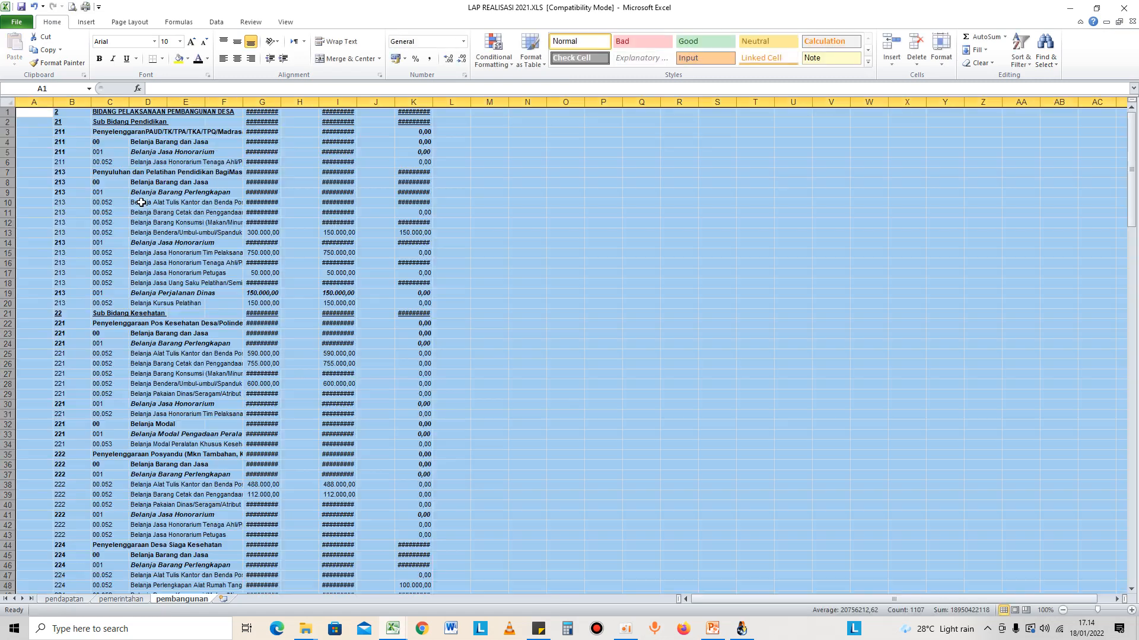
left_click(309, 162)
double_click(280, 102)
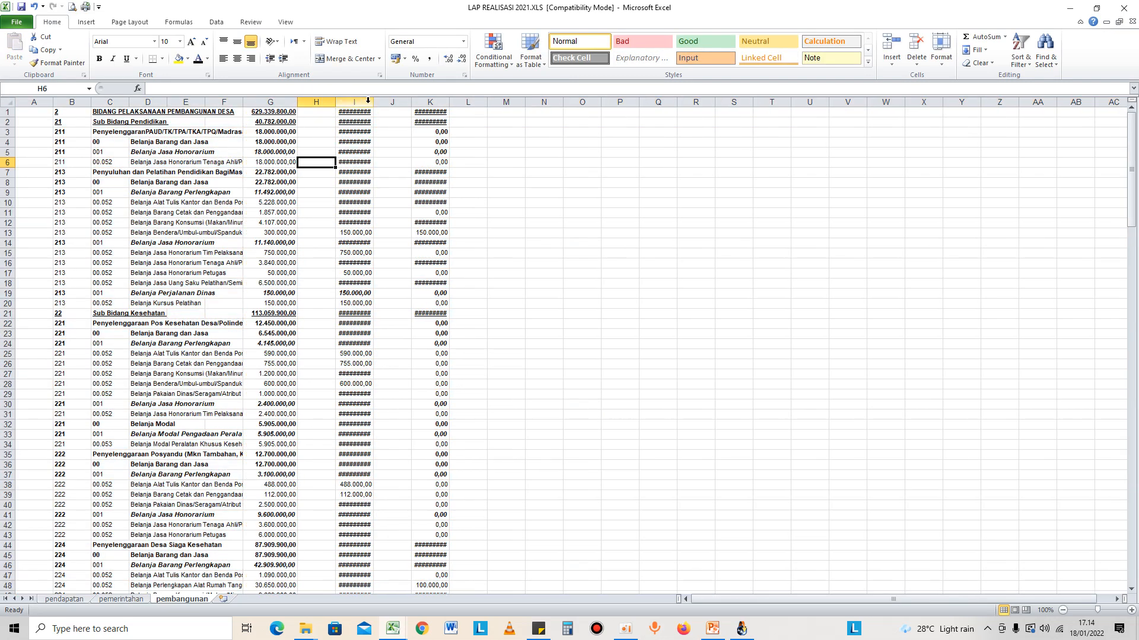
double_click(371, 101)
double_click(465, 101)
left_click(611, 263)
Cut rows 76–196, from BIDANG PEMBINAAN KEMASYARAKATAN to the end of the sheet.
left_click(177, 143)
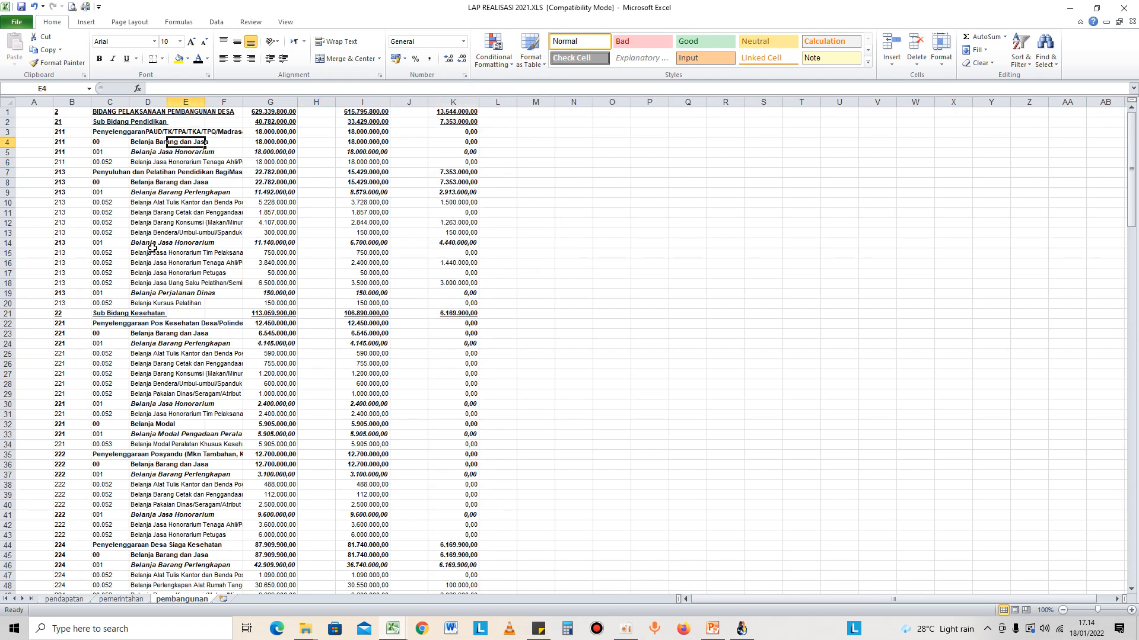
scroll(164, 318, "down", 15)
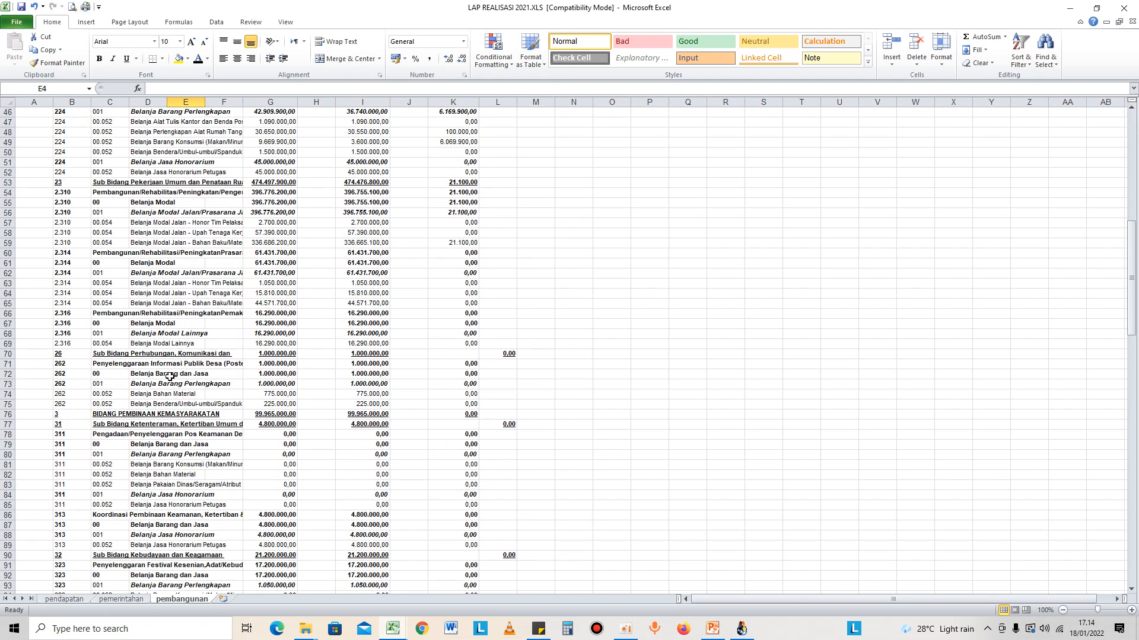
scroll(169, 377, "down", 2)
left_click(94, 355)
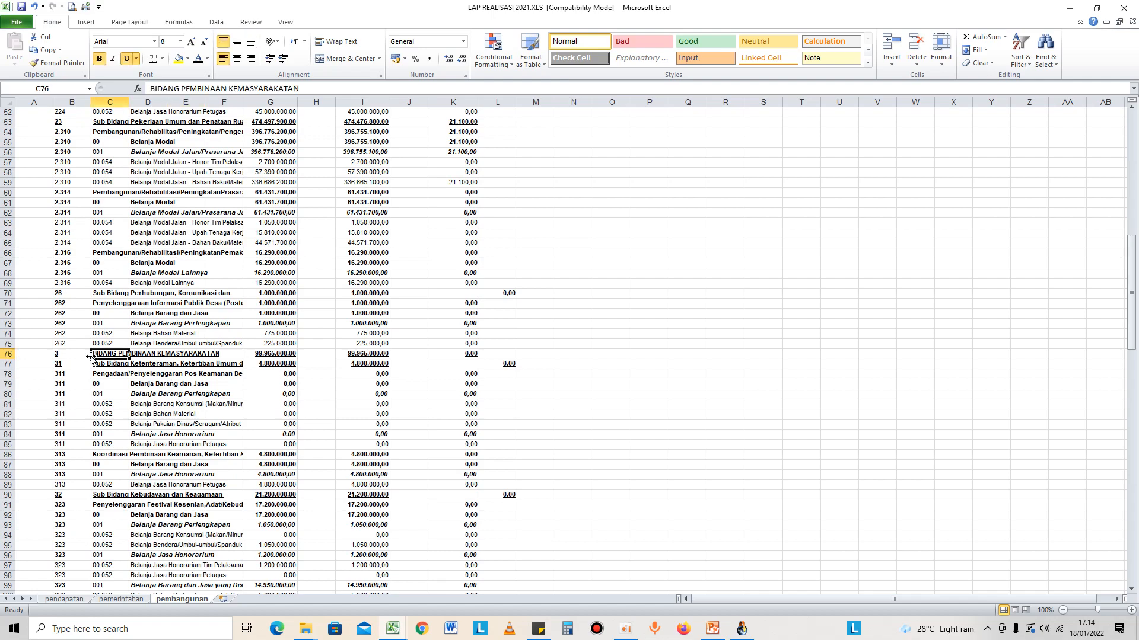
left_click(5, 356)
scroll(210, 411, "down", 1)
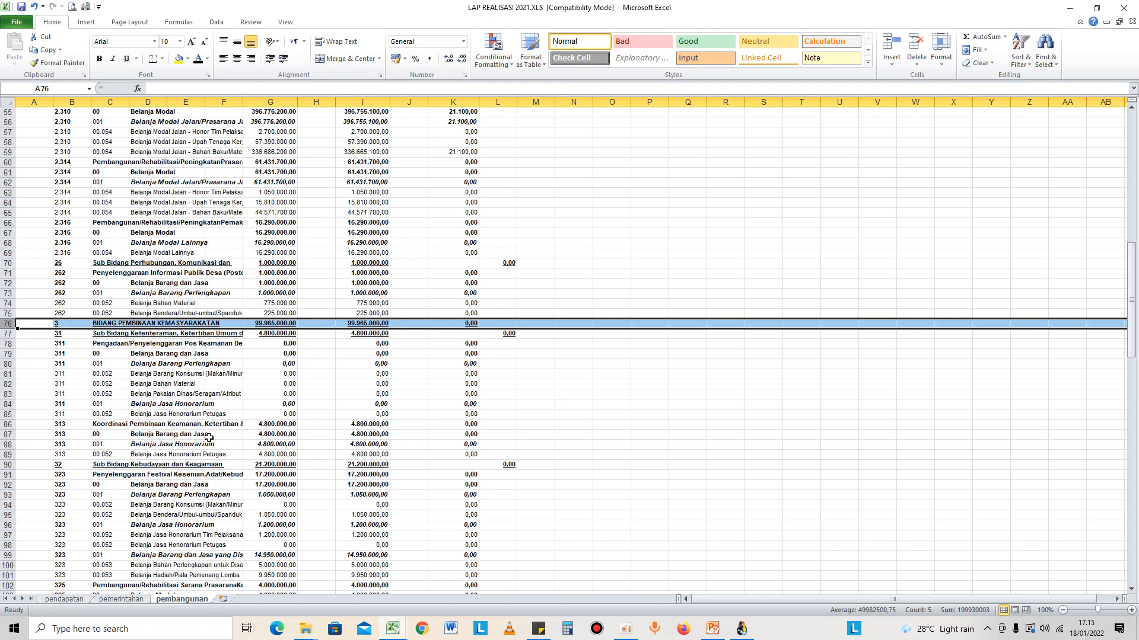
scroll(189, 407, "down", 20)
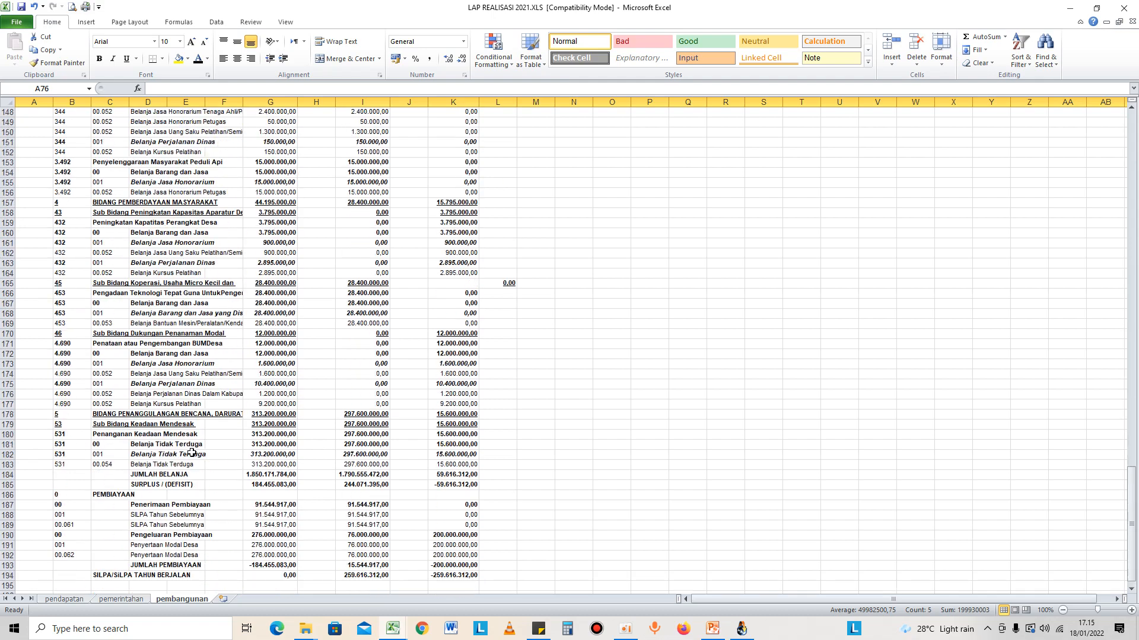
left_click(7, 233, "shift")
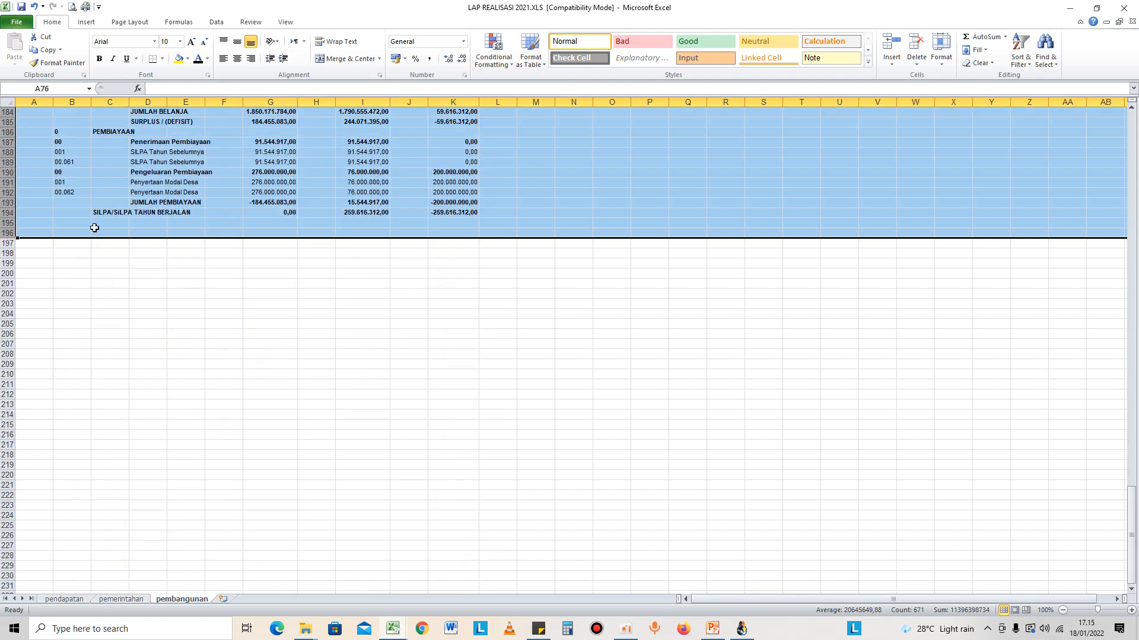
right_click(177, 218)
left_click(207, 224)
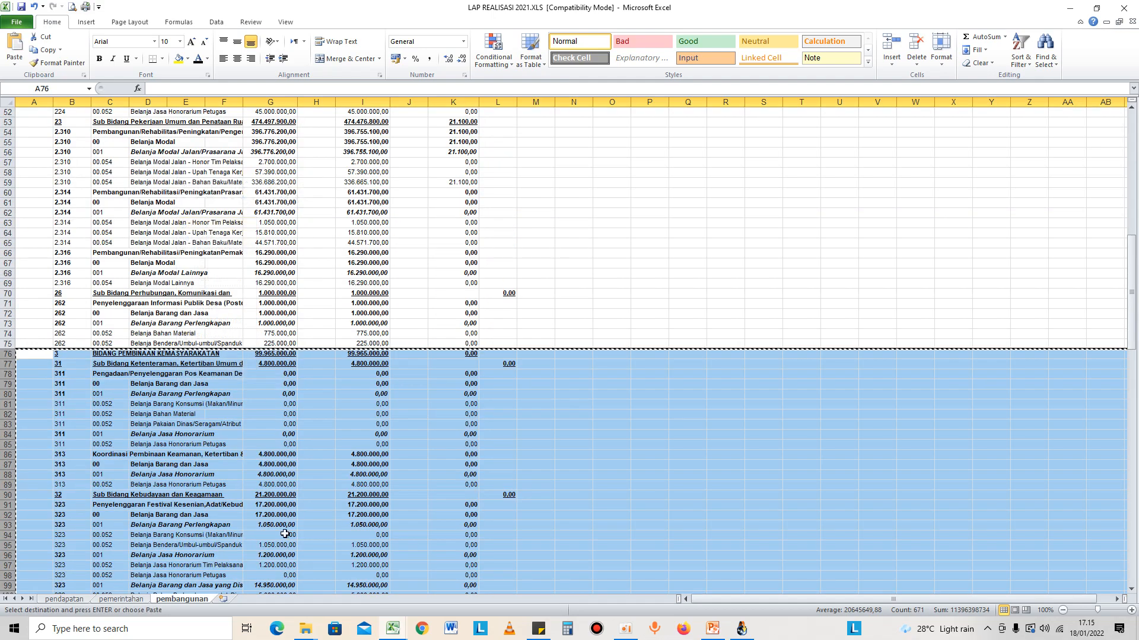
Add a new worksheet named 'pembinaan'.
left_click(227, 600)
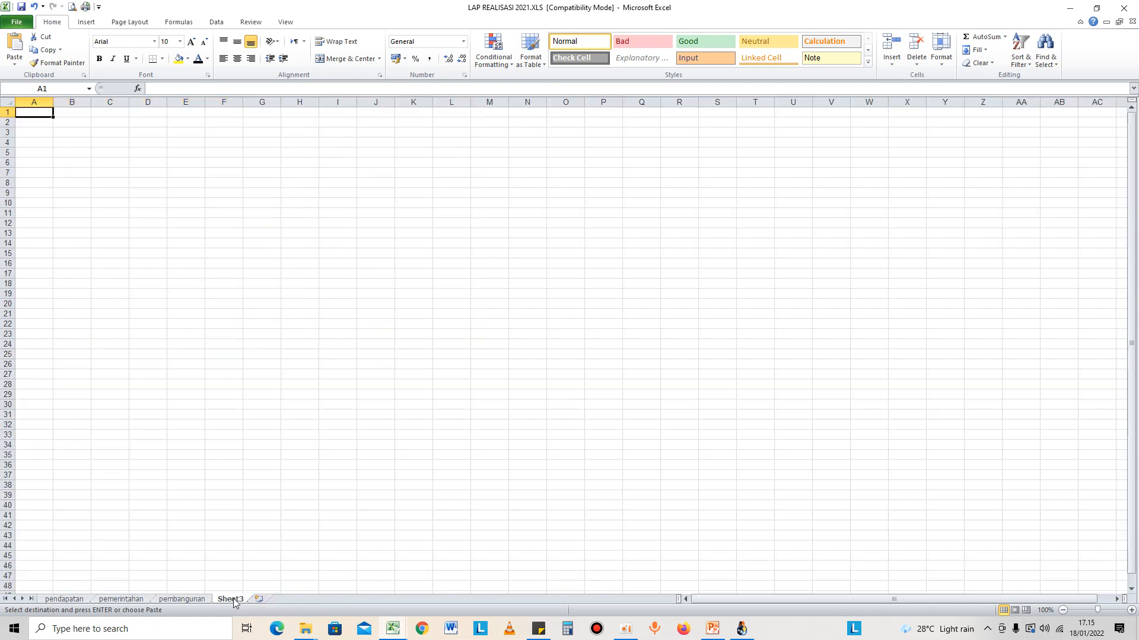
right_click(232, 599)
left_click(274, 495)
type("pembinaan")
key("Return")
Paste the Pembinaan Kemasyarakatan rows at row 1 and autofit columns G and I.
left_click(4, 111)
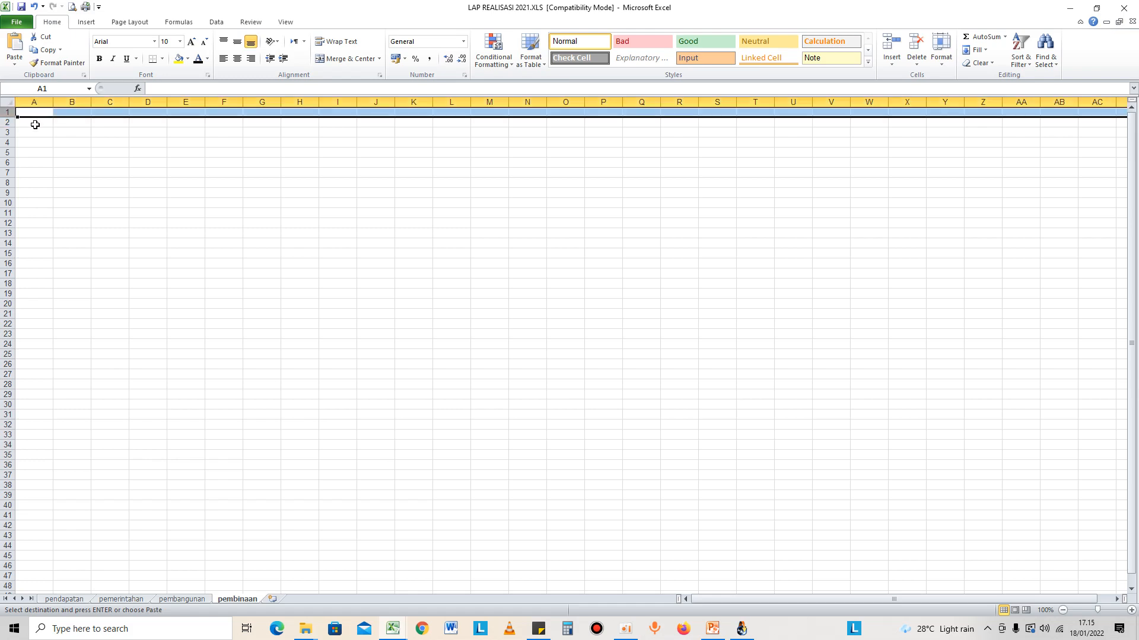
key("Return")
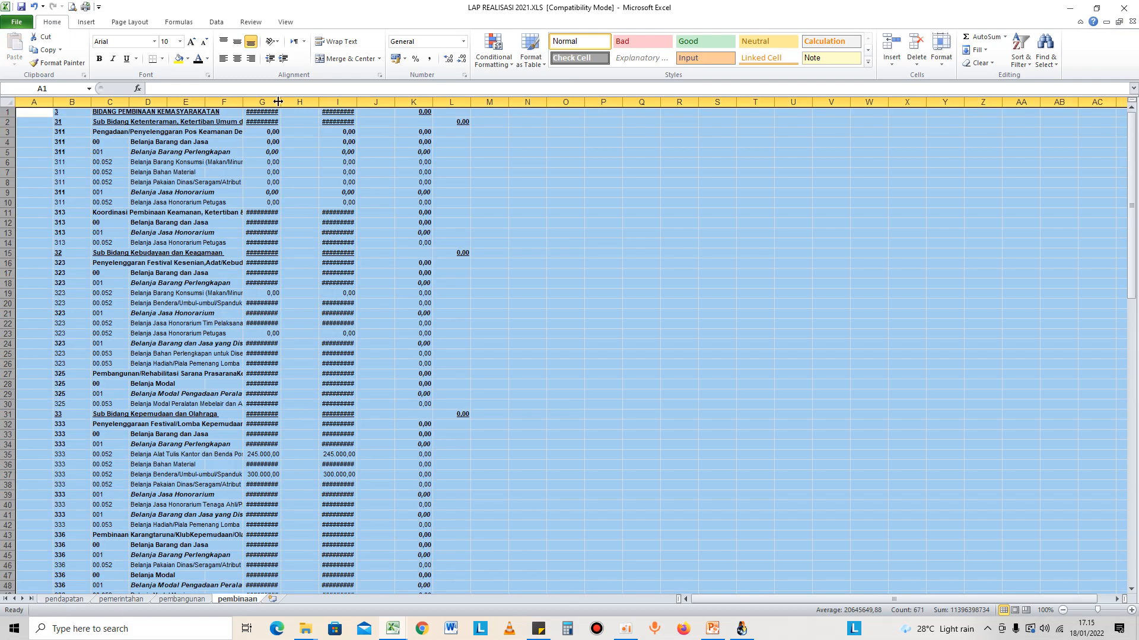
double_click(282, 102)
double_click(371, 105)
left_click(559, 283)
left_click(217, 244)
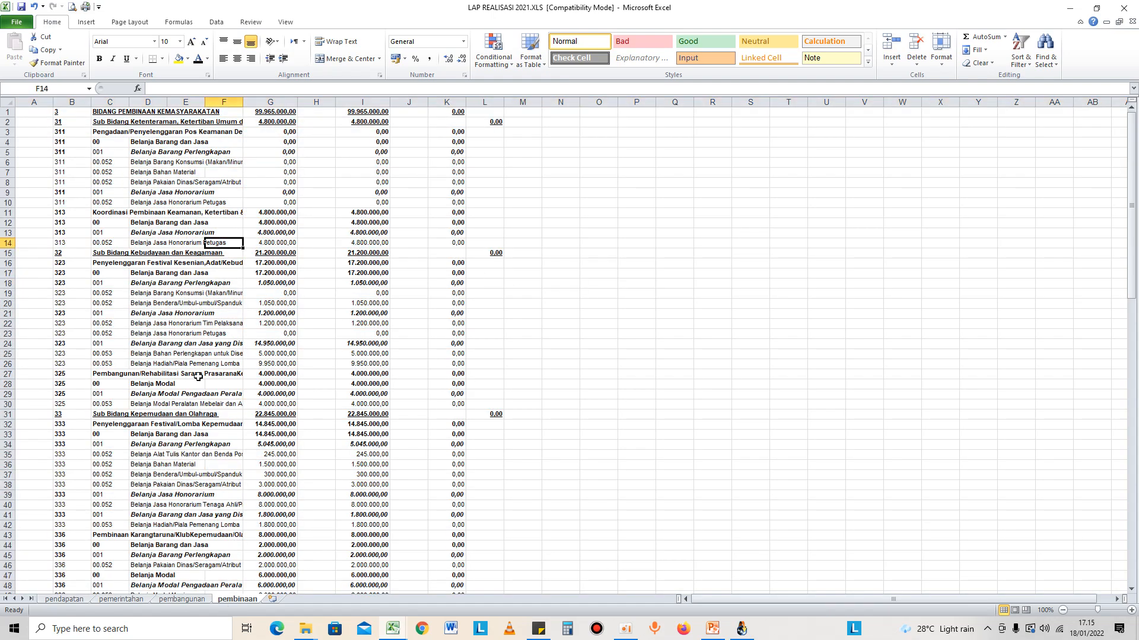
Cut rows 82–120, the Pemberdayaan section onward, and add a new blank worksheet.
scroll(198, 377, "down", 4)
scroll(195, 419, "down", 12)
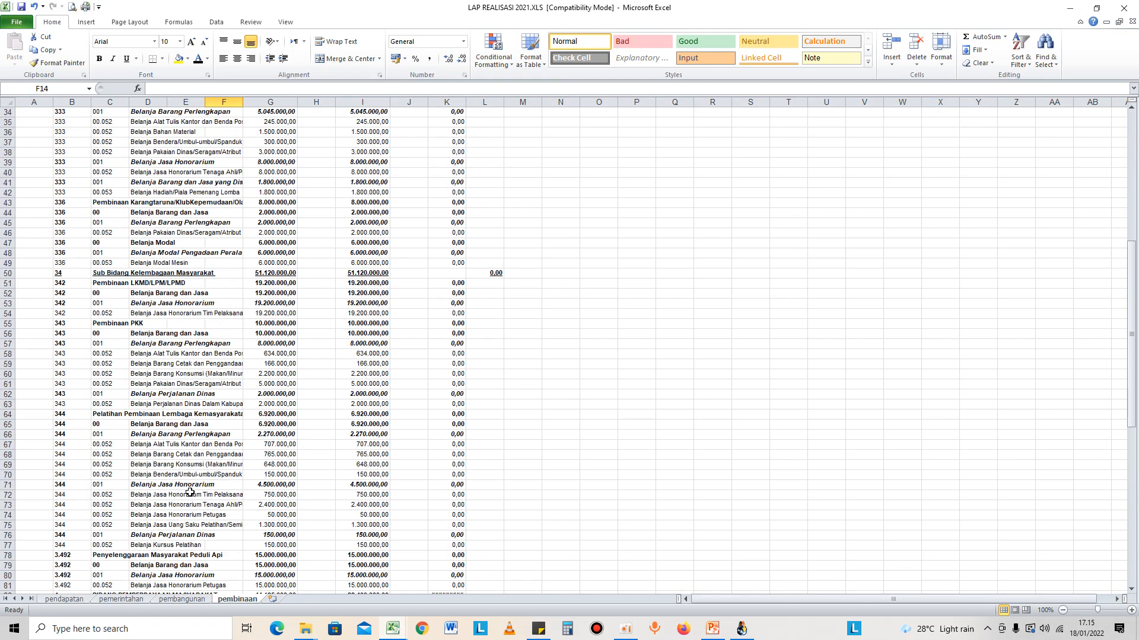
left_click(8, 444)
scroll(228, 434, "down", 9)
scroll(228, 434, "down", 4)
left_click(8, 436, "shift")
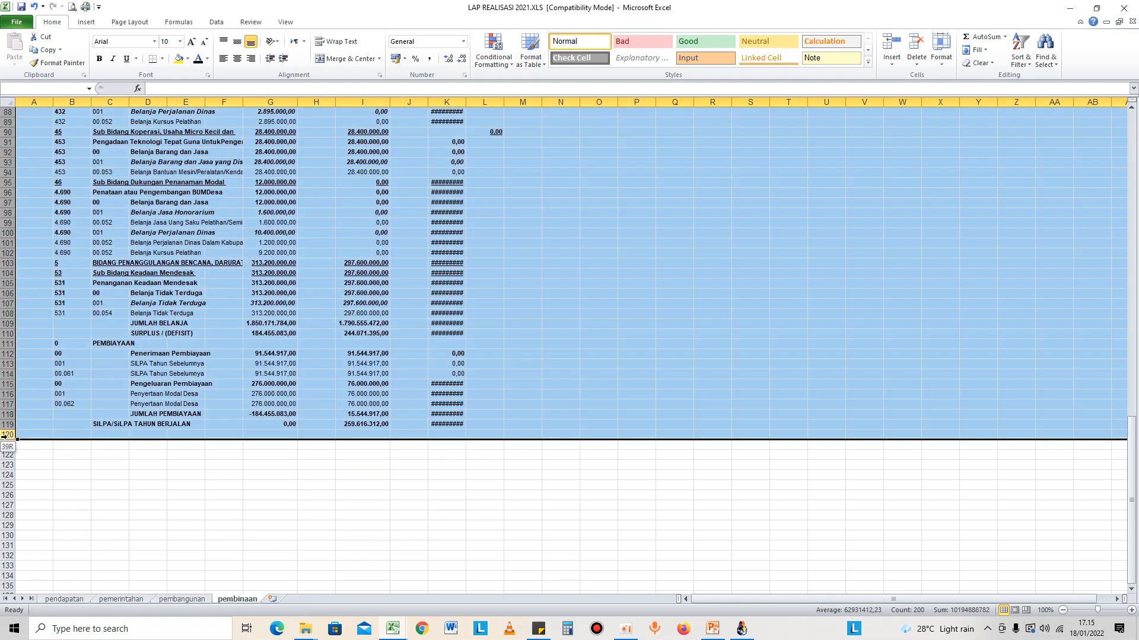
key("ctrl+c")
scroll(231, 459, "up", 10)
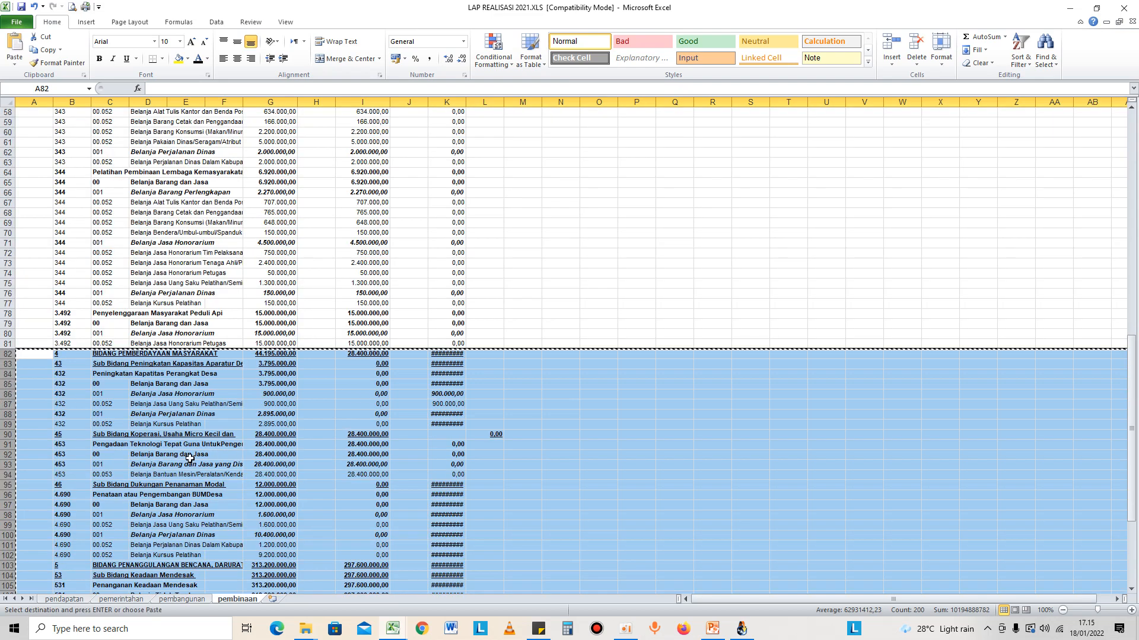
left_click(272, 598)
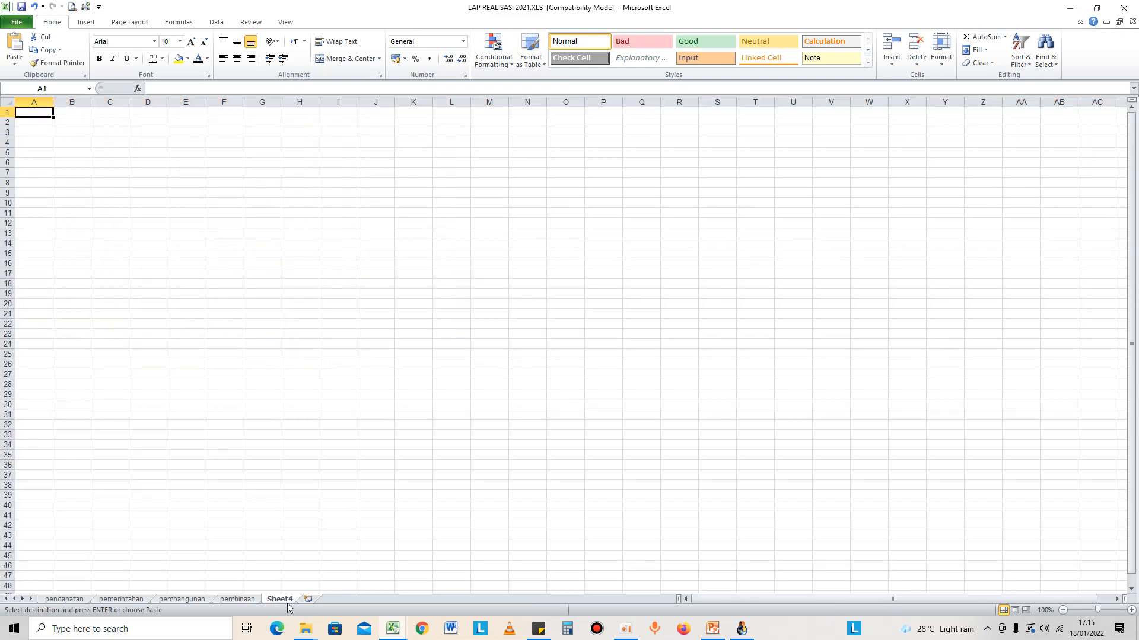
Paste the Pemberdayaan Masyarakat rows at row 1 of Sheet4 and autofit columns G, I and K.
left_click(7, 113)
key("Return")
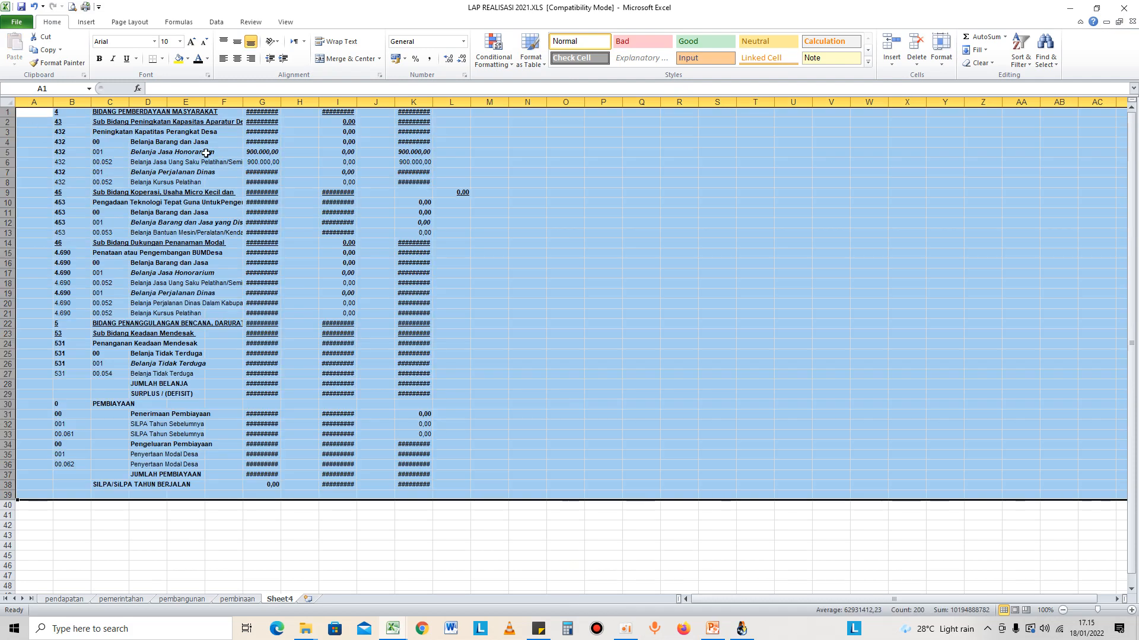
double_click(282, 101)
double_click(373, 102)
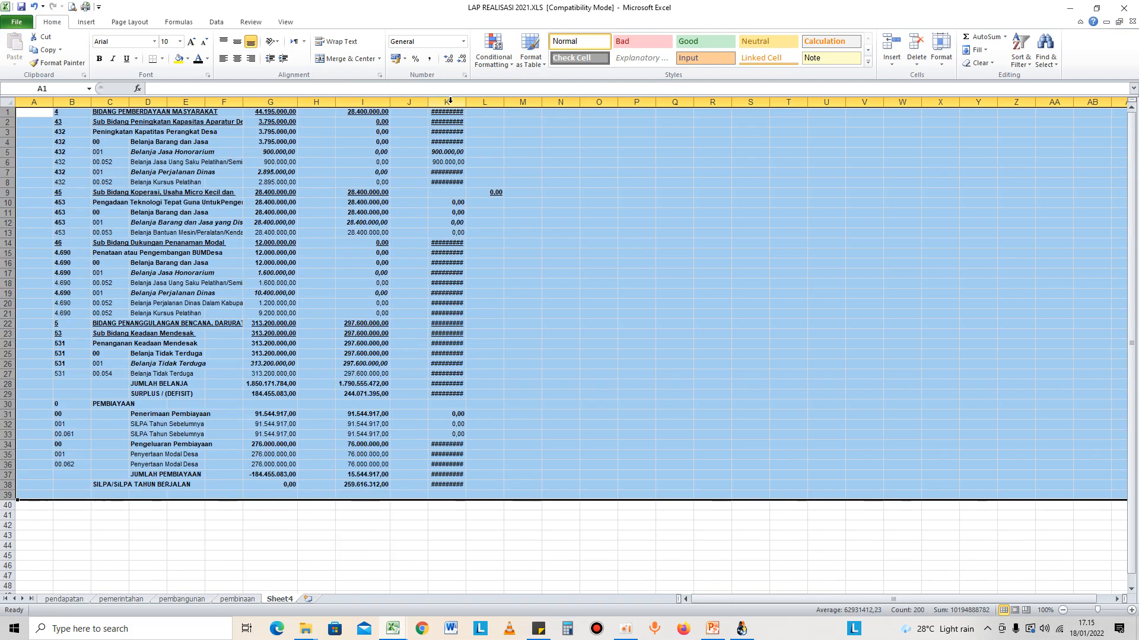
double_click(468, 101)
left_click(572, 320)
left_click(173, 191)
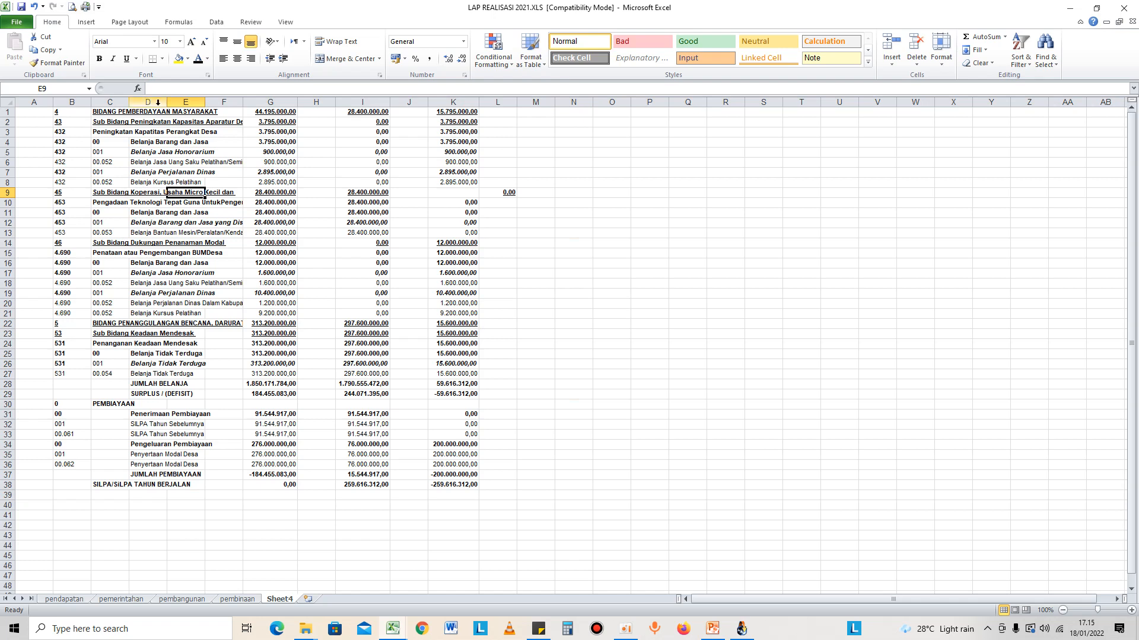
Cut rows 22–41 from Penanggulangan Bencana onward and add another worksheet to receive them.
left_click(6, 324)
left_click_drag(6, 324, 6, 515)
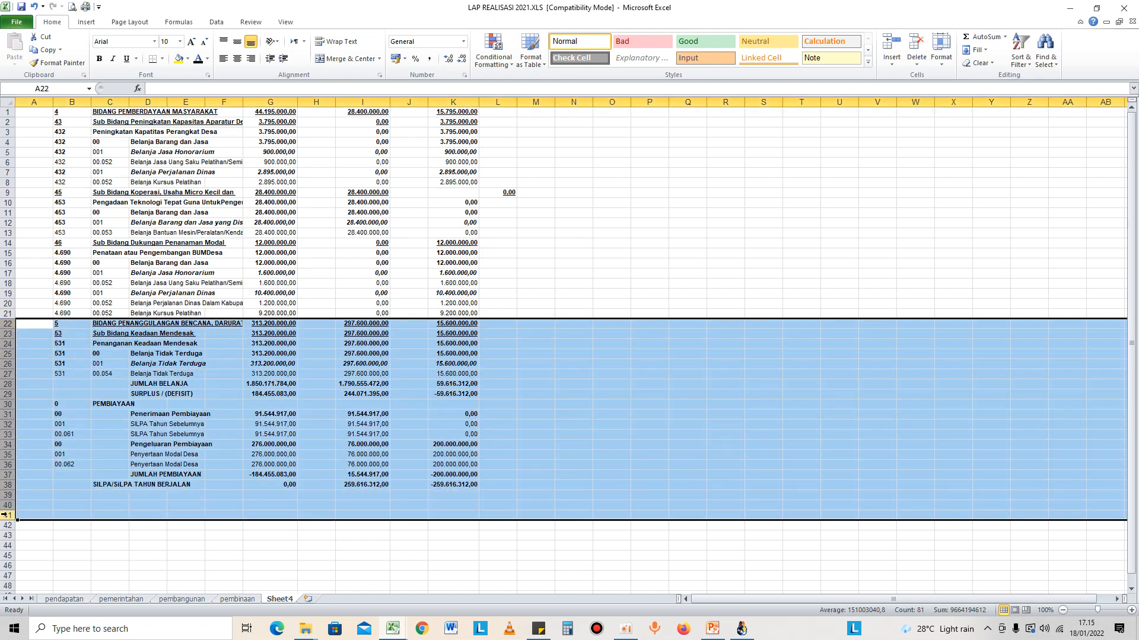
key("ctrl+c")
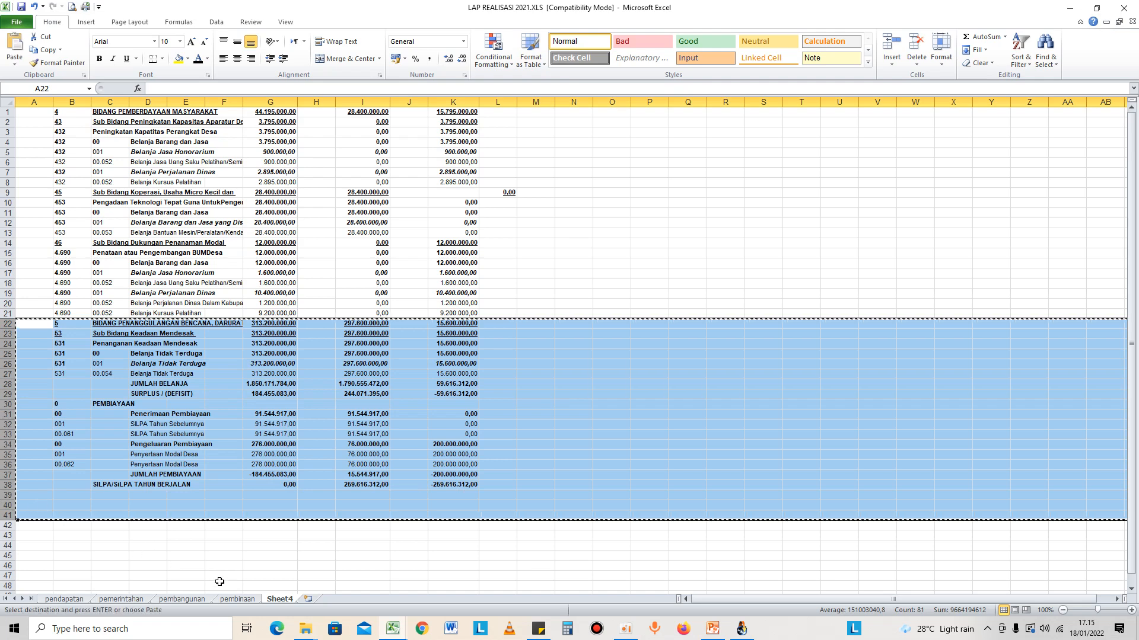
left_click(308, 599)
right_click(304, 600)
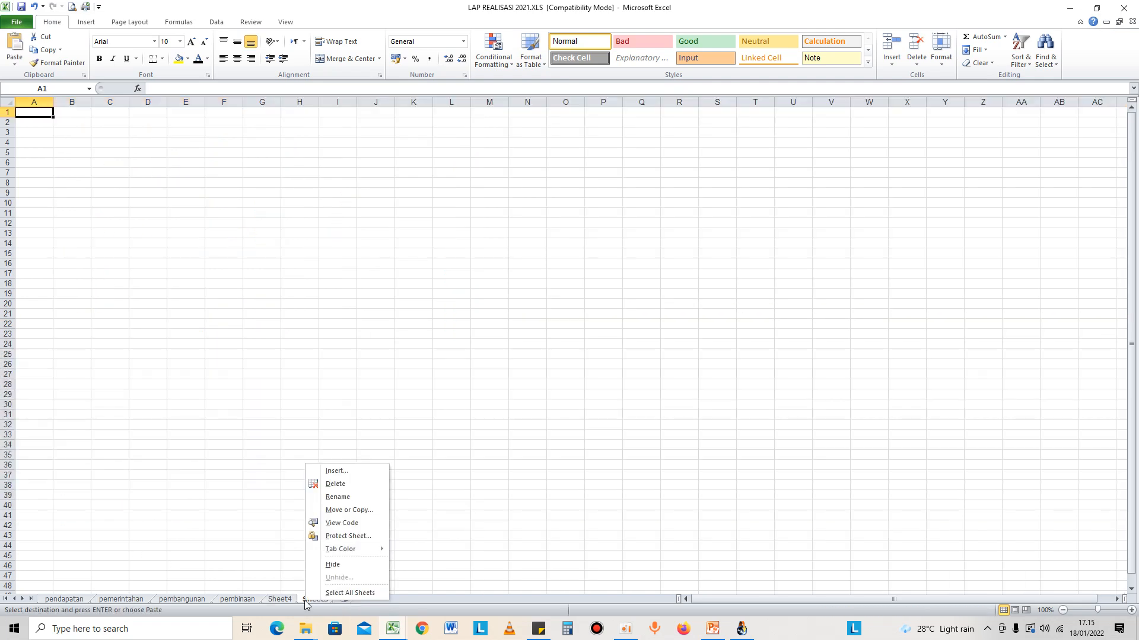
left_click(347, 498)
Name the new sheet 'bencana', paste the Penanggulangan Bencana rows at row 1, and autofit columns G, I, K.
type("bencana")
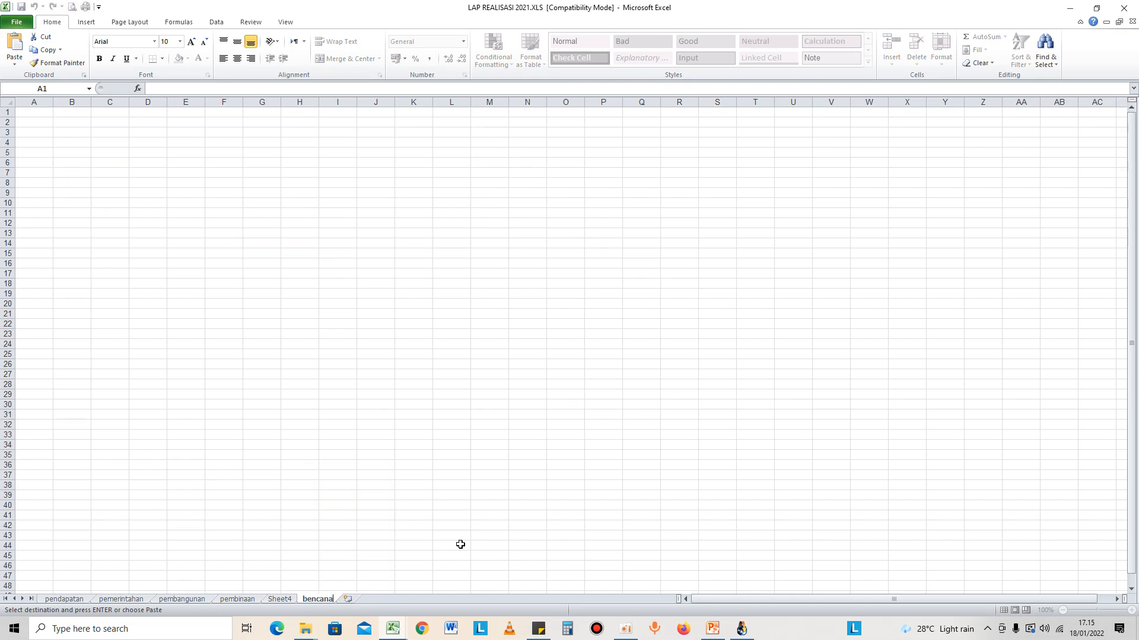
key("Return")
left_click(3, 113)
key("Return")
left_click(332, 412)
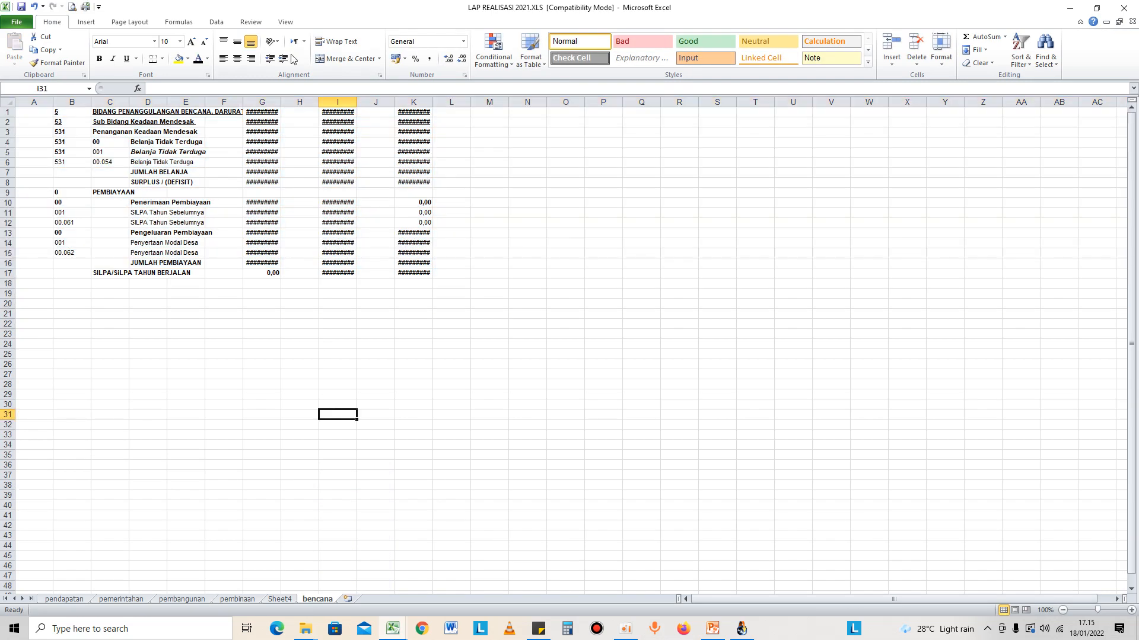
double_click(280, 107)
double_click(373, 105)
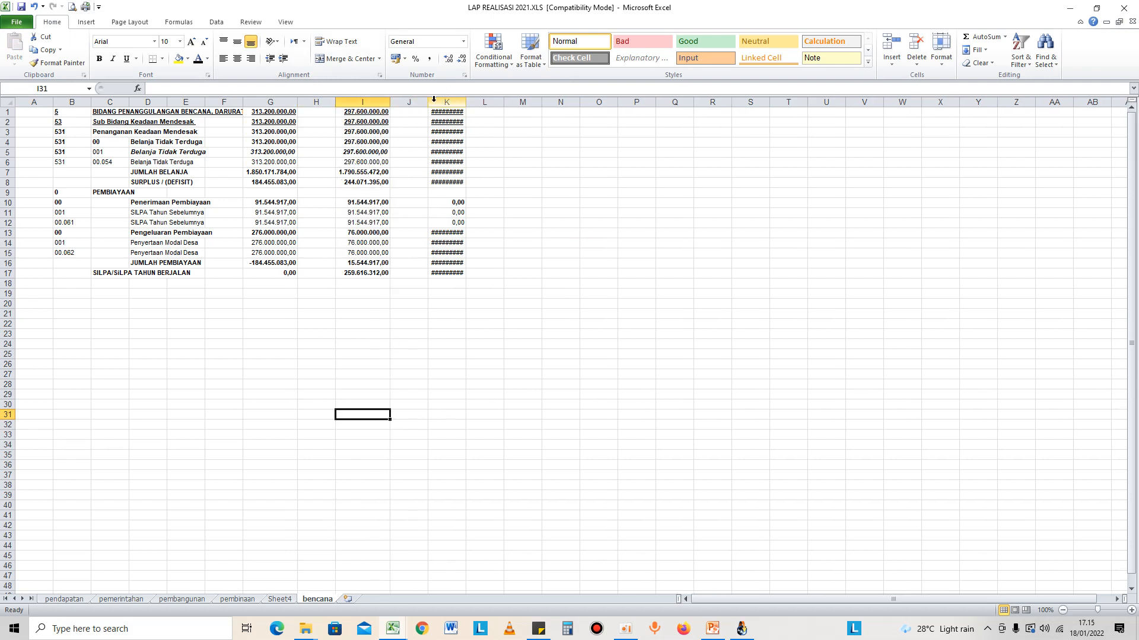
double_click(464, 104)
Rename Sheet4 to 'pemberdayaan' and return to the bencana sheet.
left_click(280, 599)
left_click(145, 213)
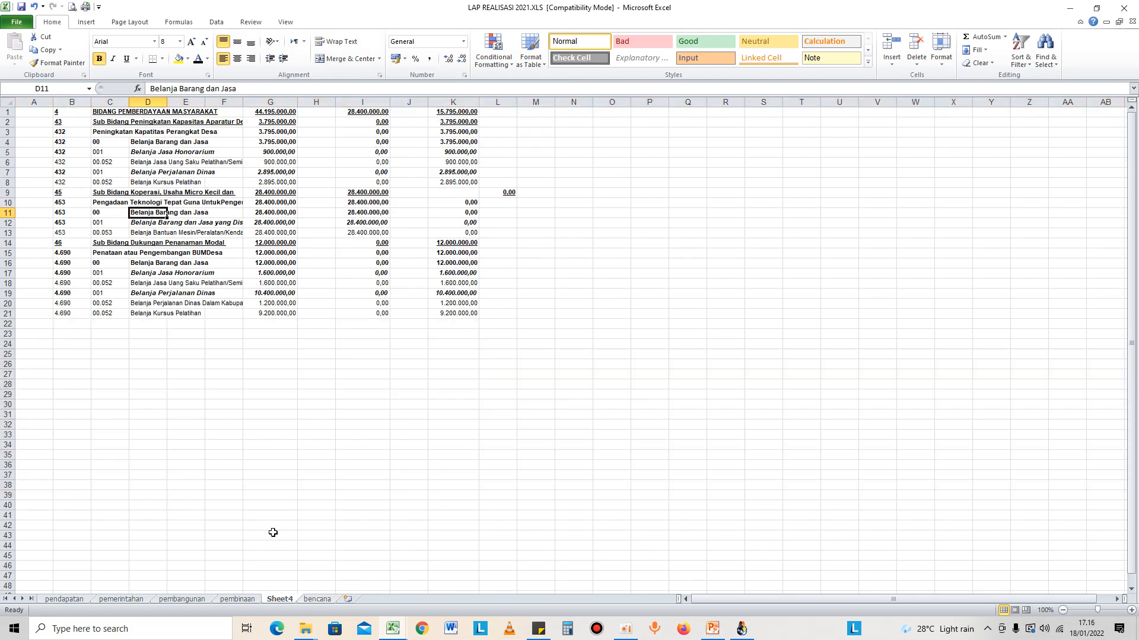
right_click(284, 602)
left_click(325, 503)
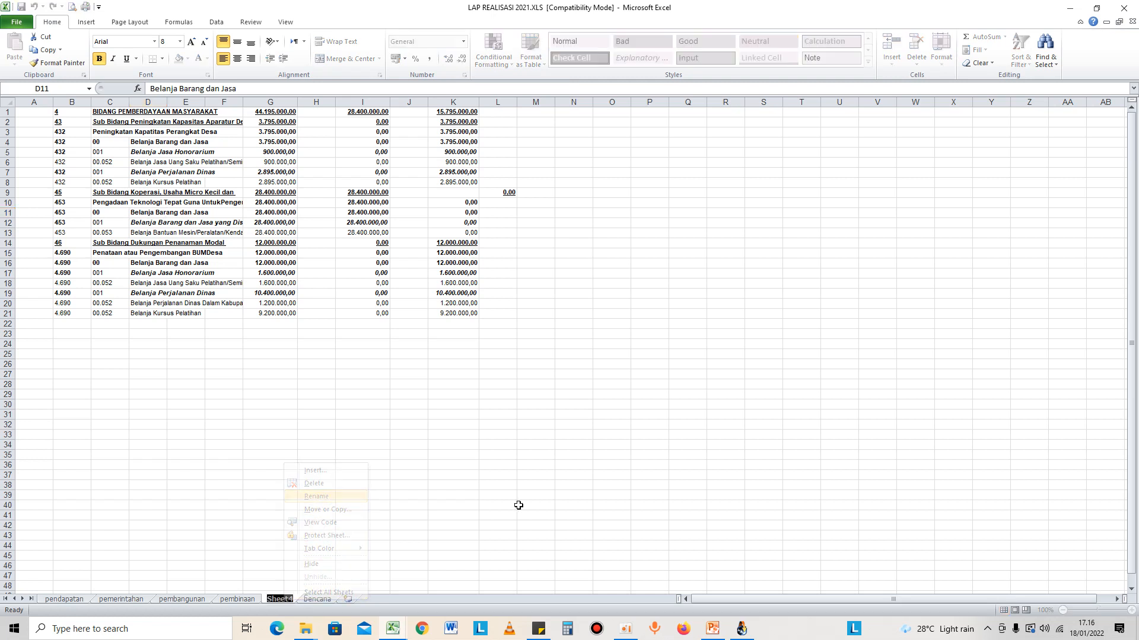
type("pemberdayaan")
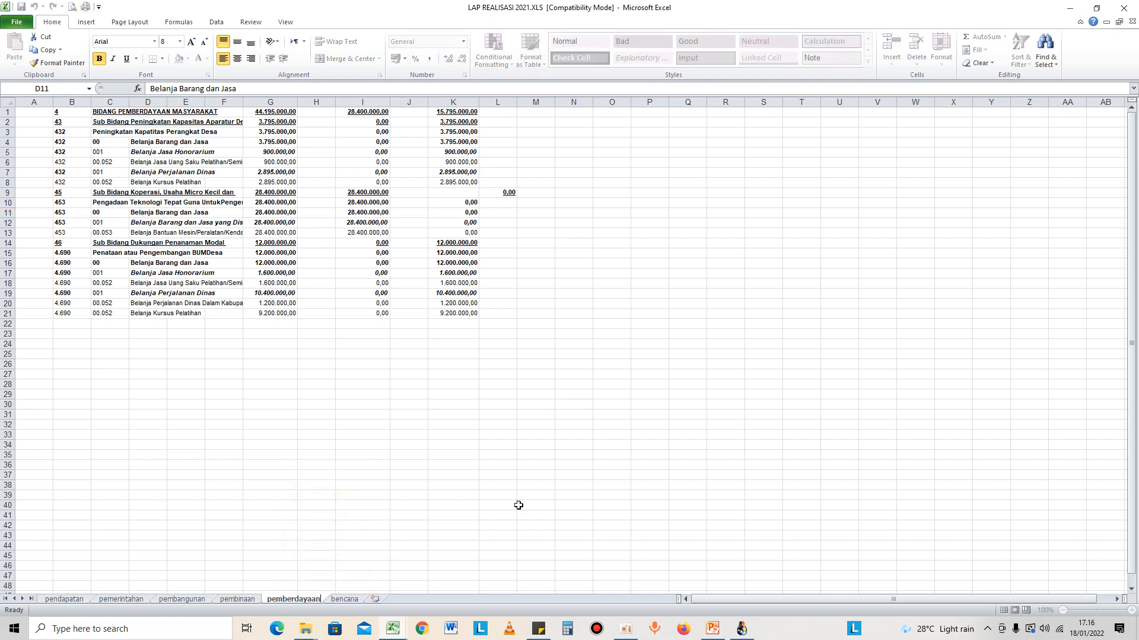
key("Return")
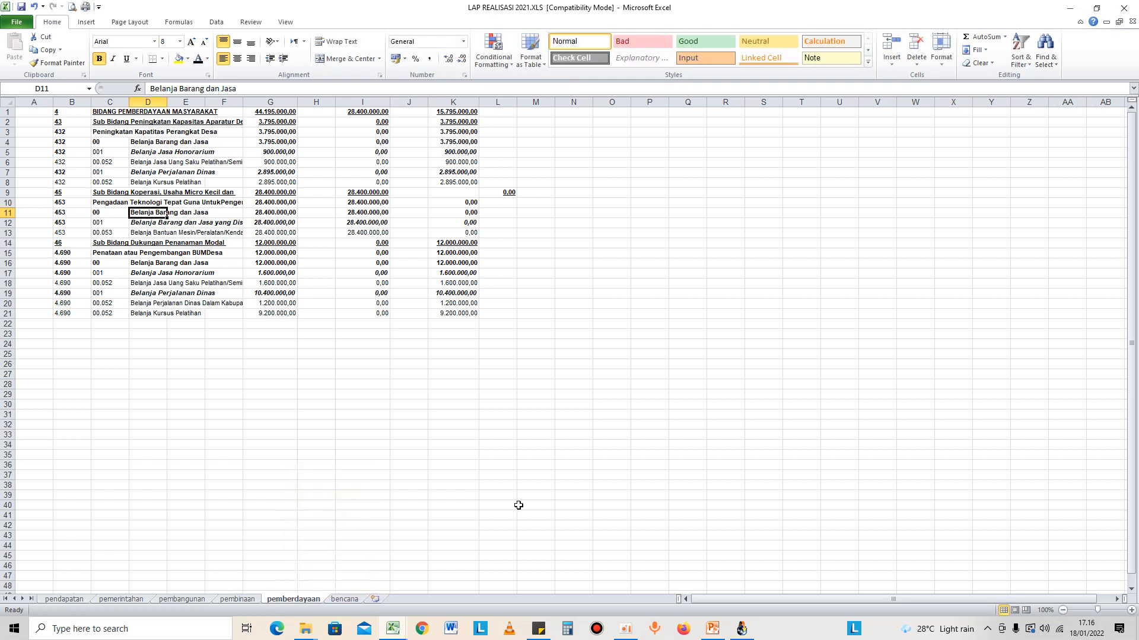
left_click(343, 599)
left_click(471, 363)
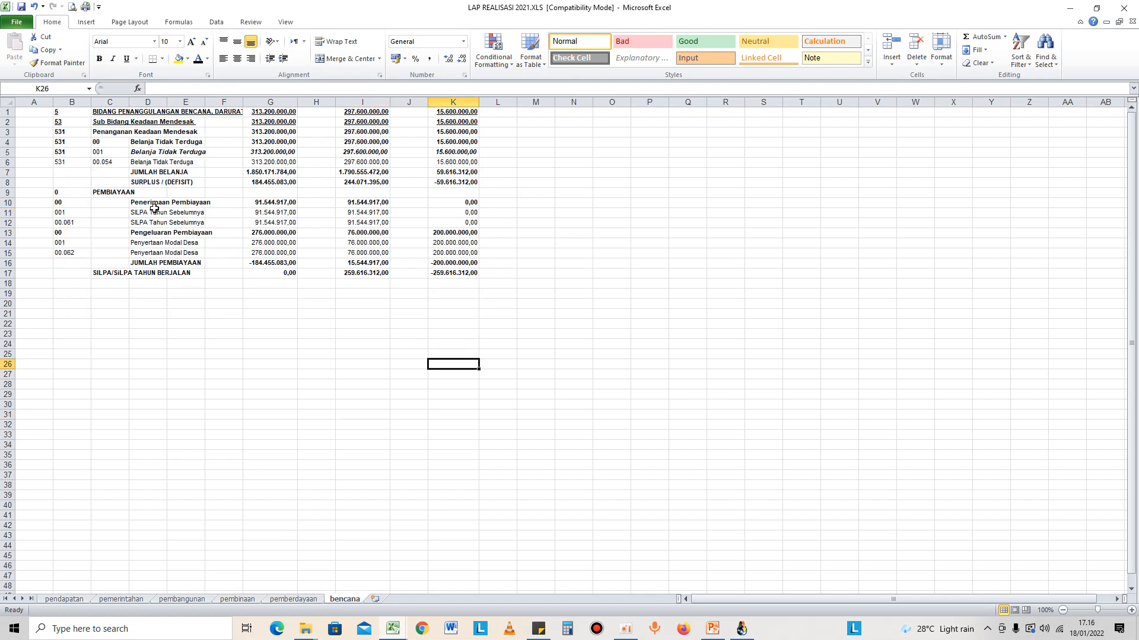
Cut the PEMBIAYAAN rows 9–22 into a new sheet at row 1 and autofit columns G, I, K.
left_click(5, 192)
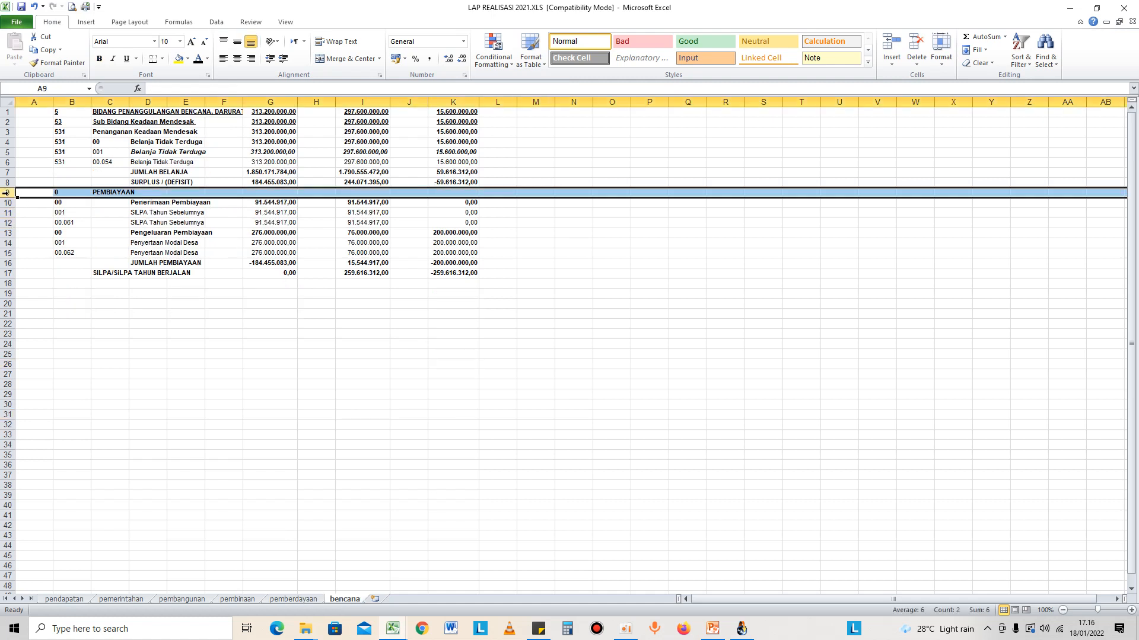
left_click(7, 324, "shift")
key("ctrl+c")
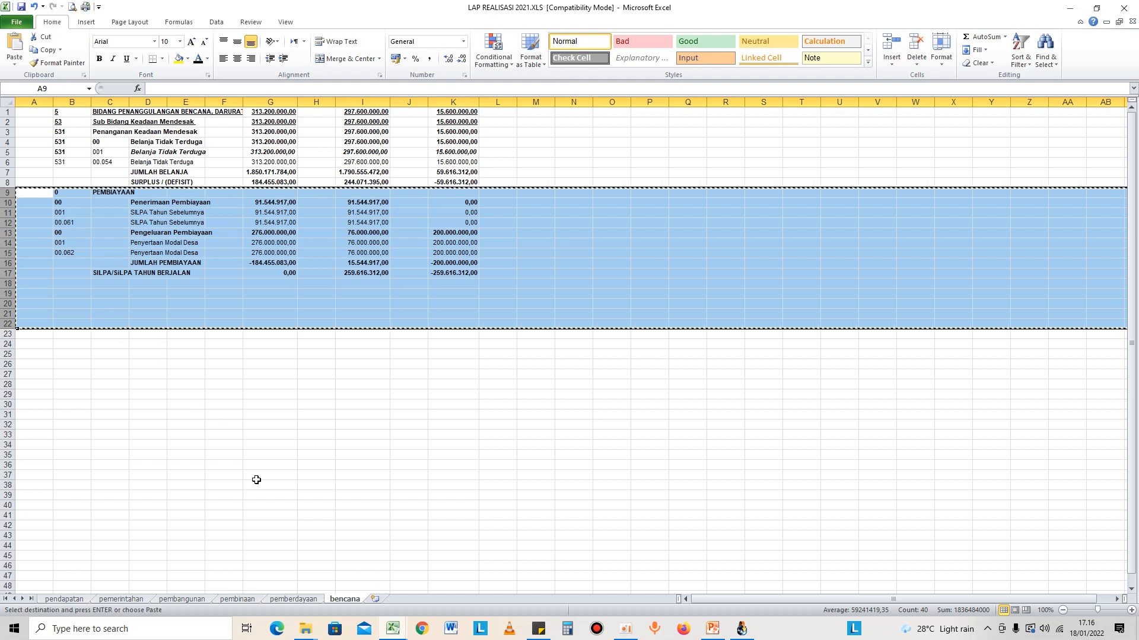
left_click(374, 599)
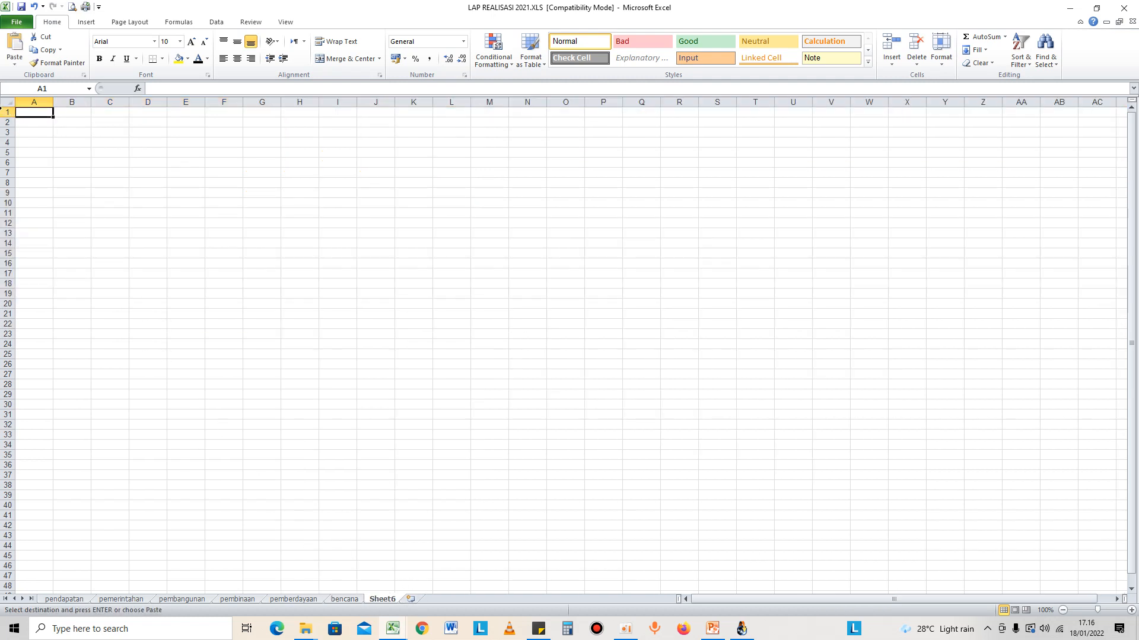
left_click(2, 110)
key("Return")
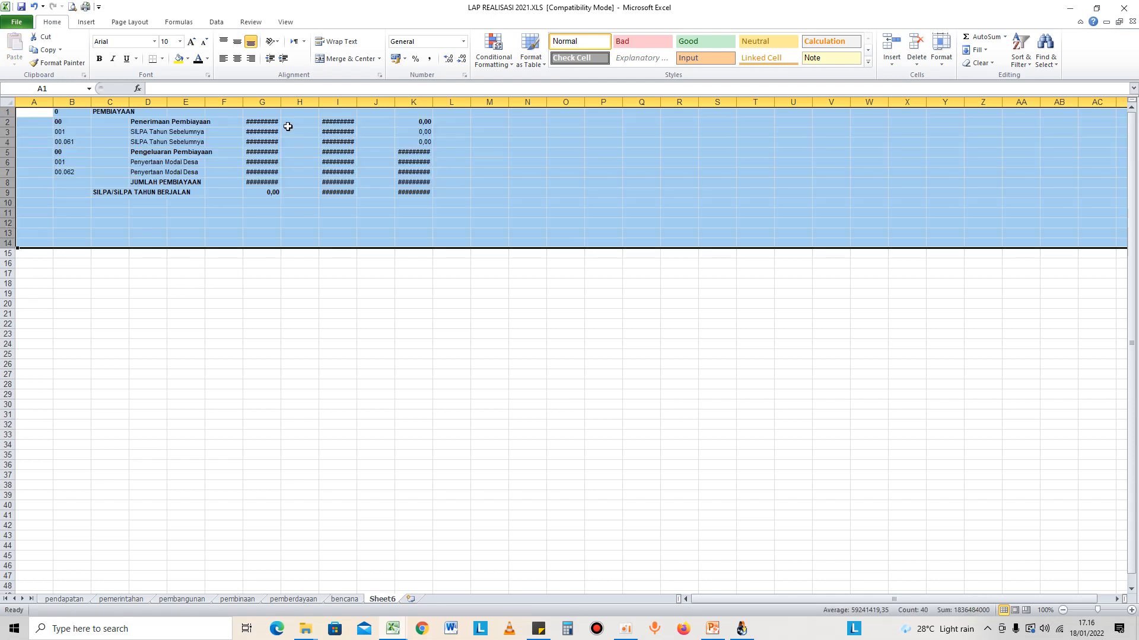
double_click(281, 98)
double_click(368, 100)
double_click(456, 100)
Rename the new sheet to 'pembiayaan'.
right_click(386, 598)
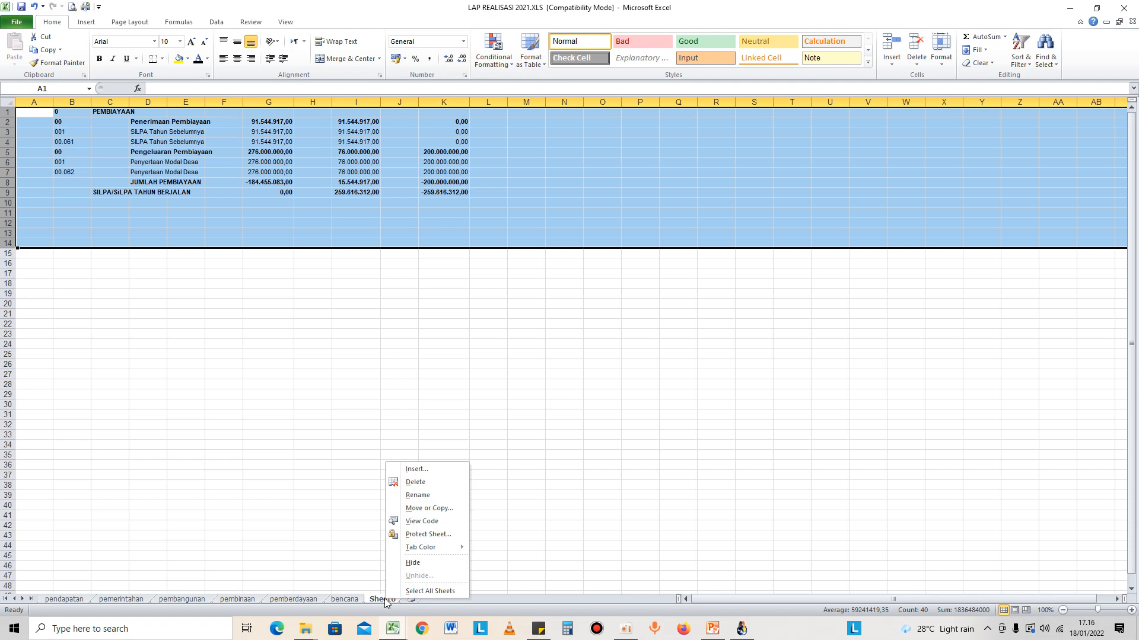
left_click(418, 495)
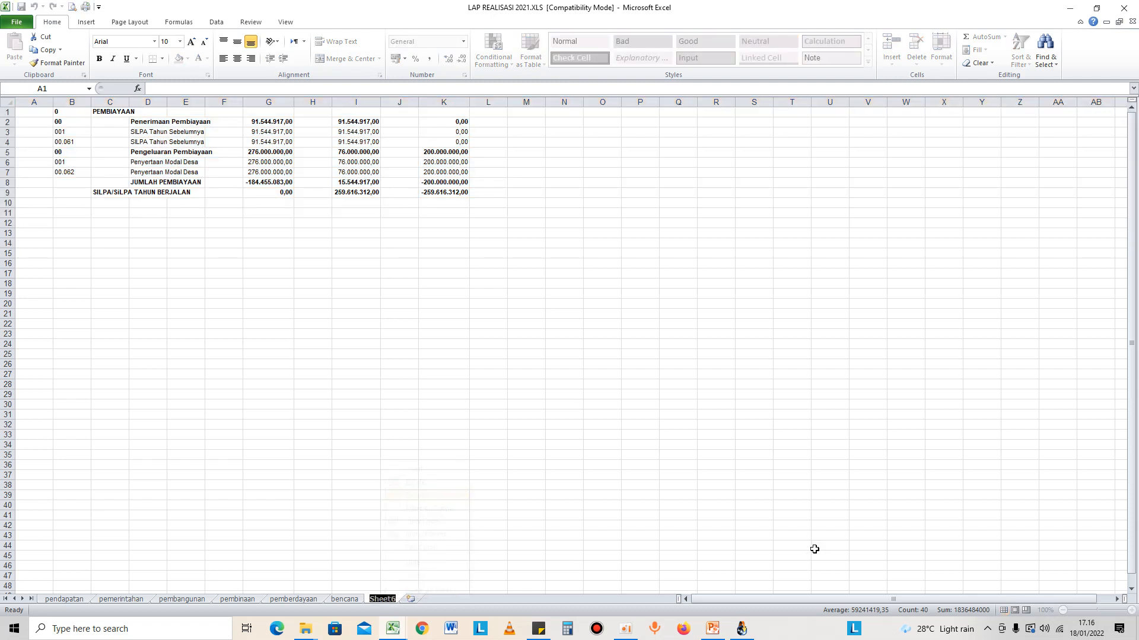
type("pembiayaan")
key("Return")
left_click(398, 393)
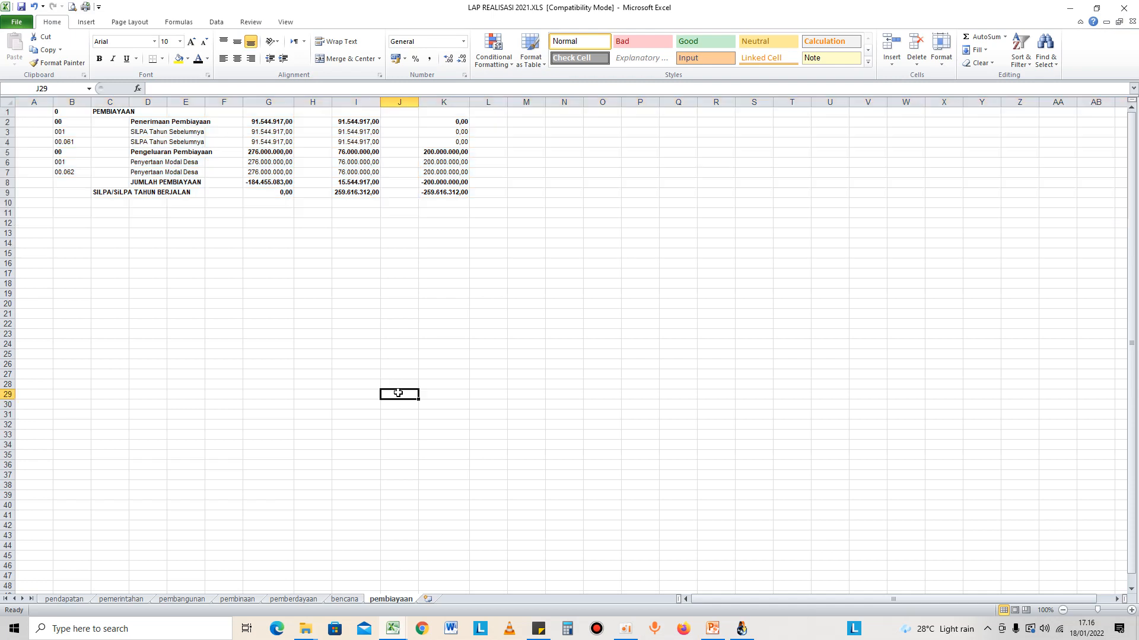
left_click(58, 600)
scroll(155, 500, "up", 1)
left_click(316, 172)
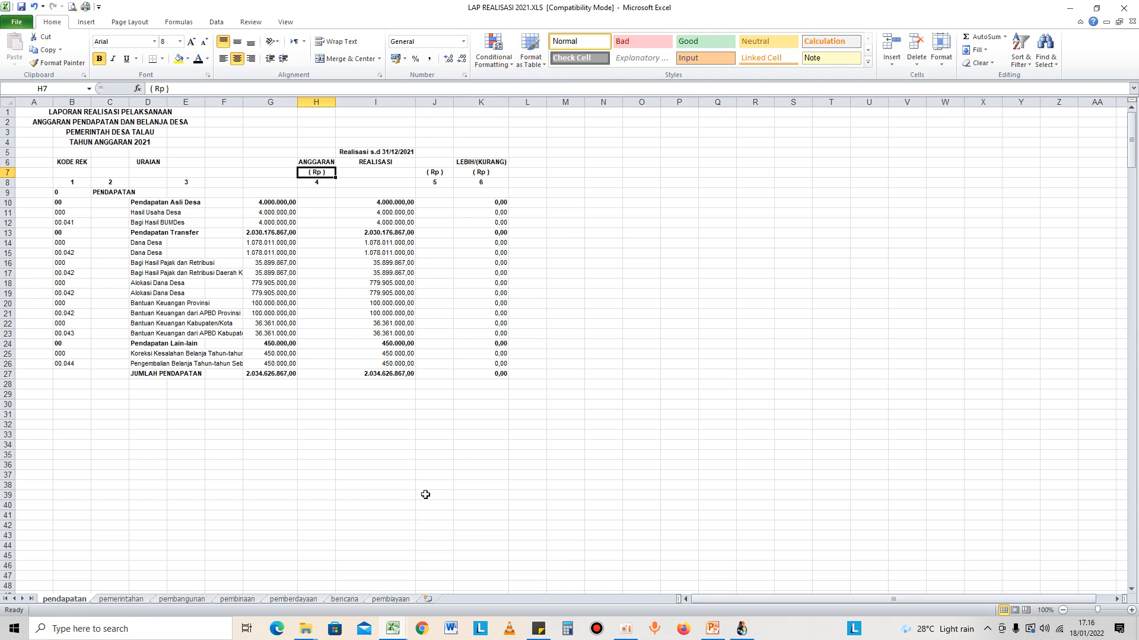
left_click(409, 481)
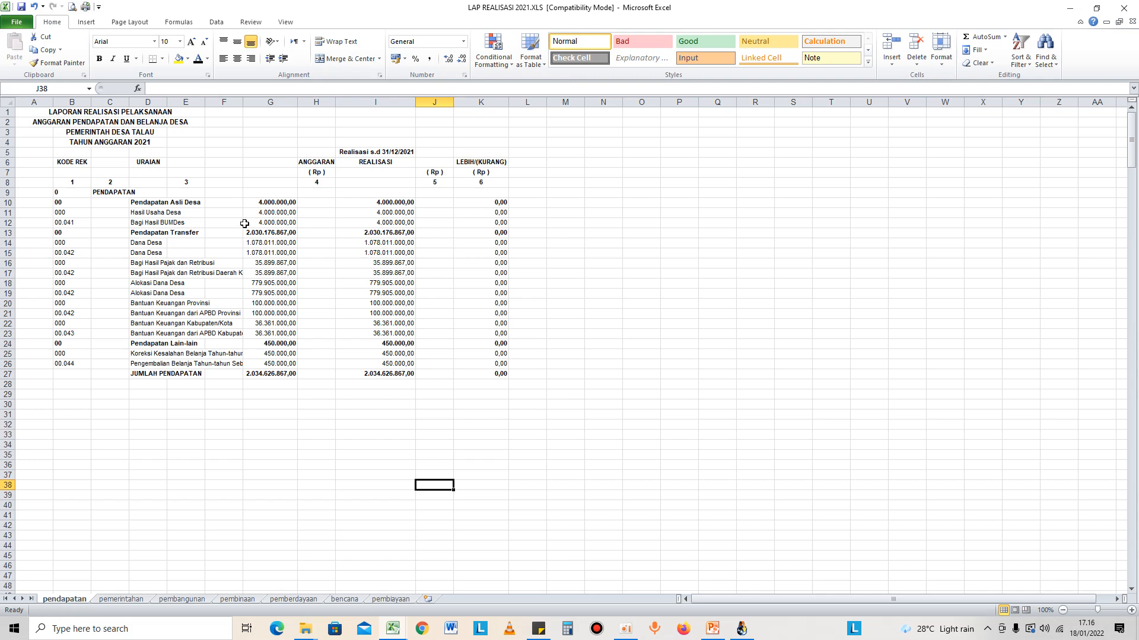
left_click(122, 600)
scroll(204, 295, "up", 20)
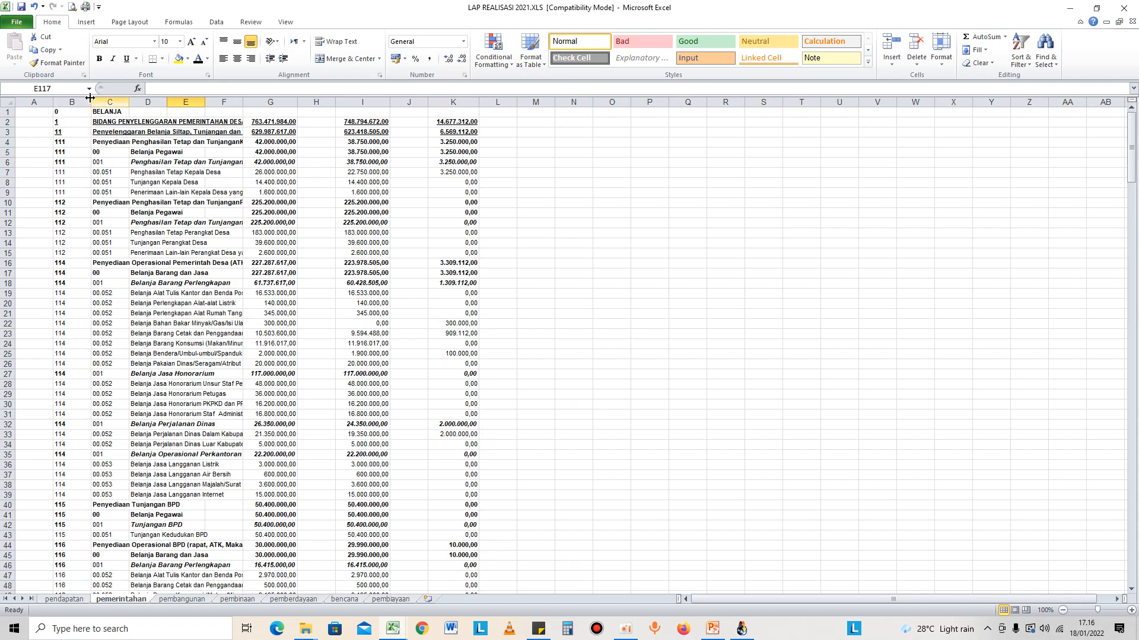
scroll(254, 582, "down", 12)
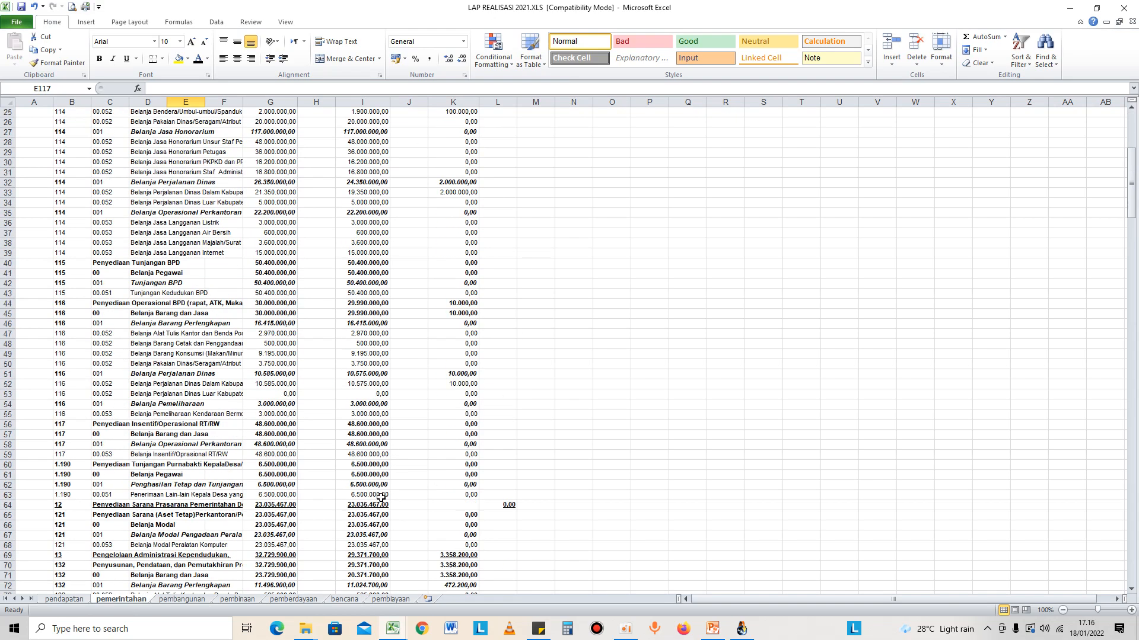
left_click(182, 600)
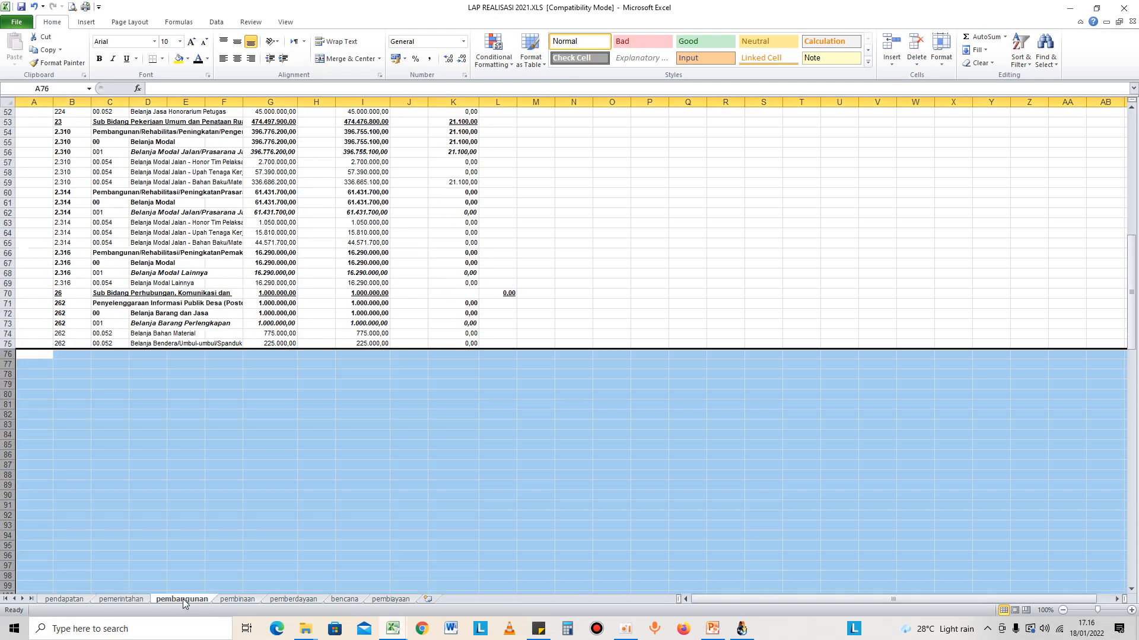
left_click(264, 475)
scroll(277, 392, "up", 13)
scroll(274, 376, "up", 4)
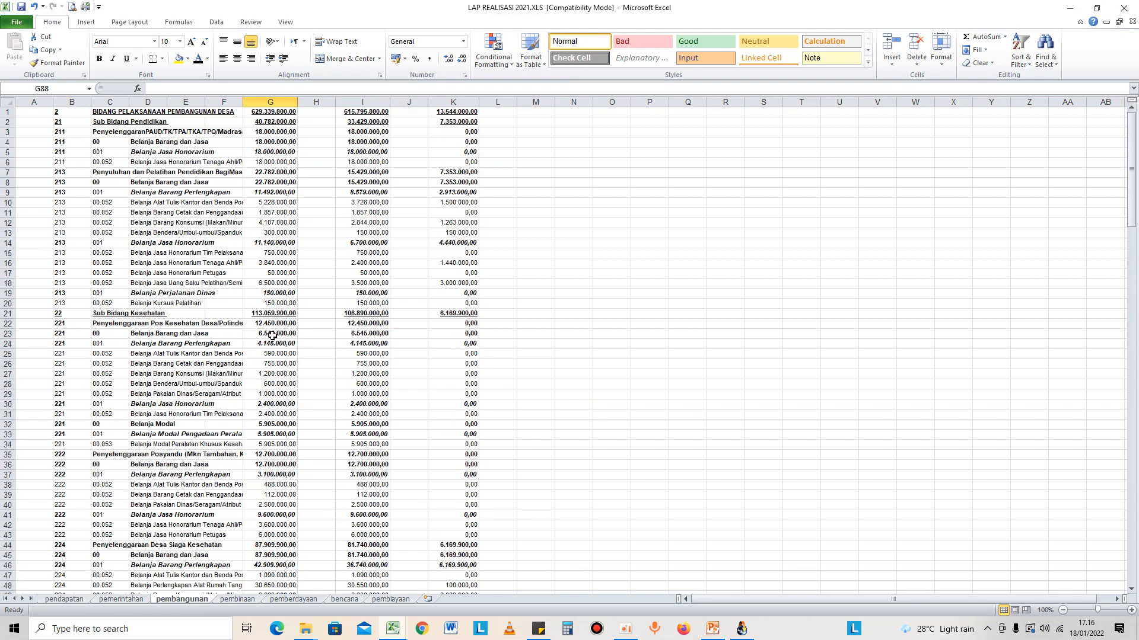
left_click(238, 600)
left_click(294, 600)
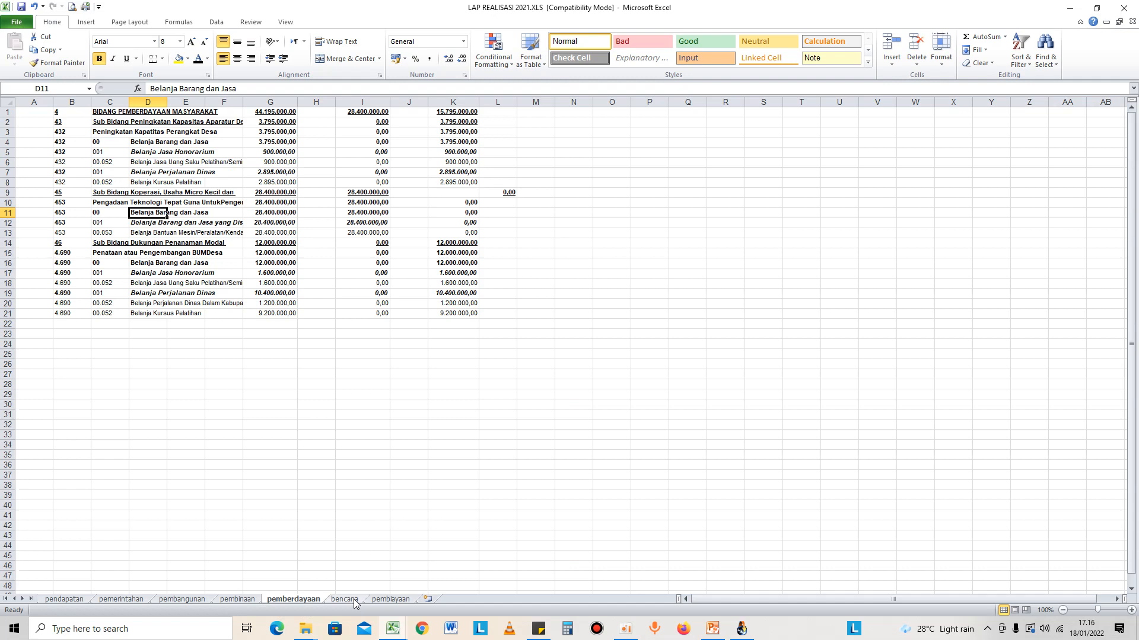
left_click(354, 600)
left_click(377, 601)
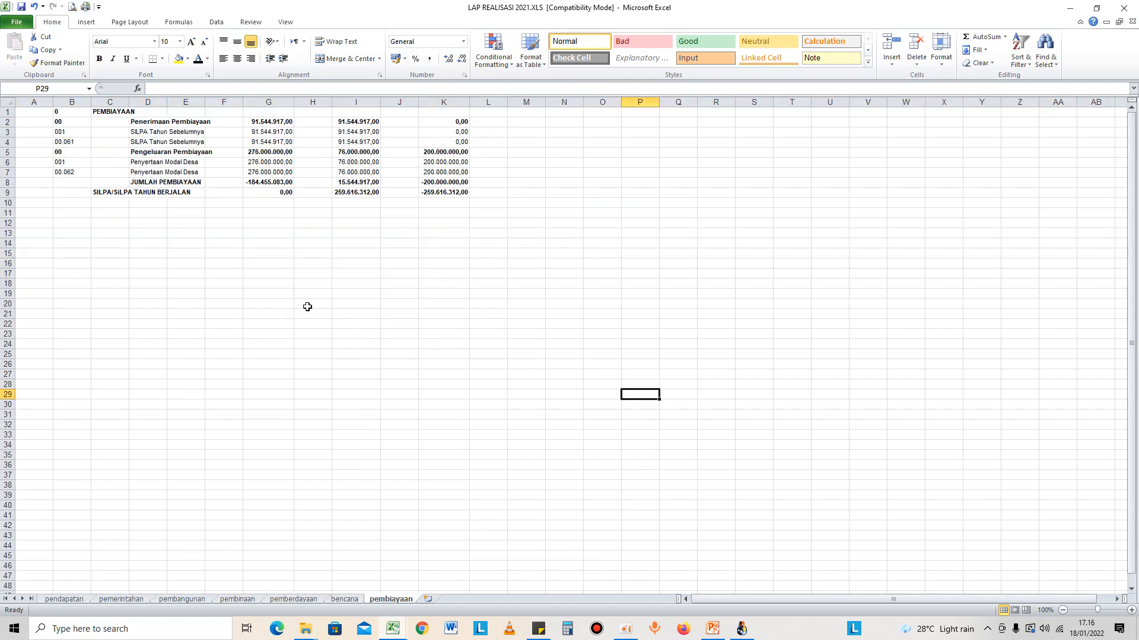
left_click(80, 115)
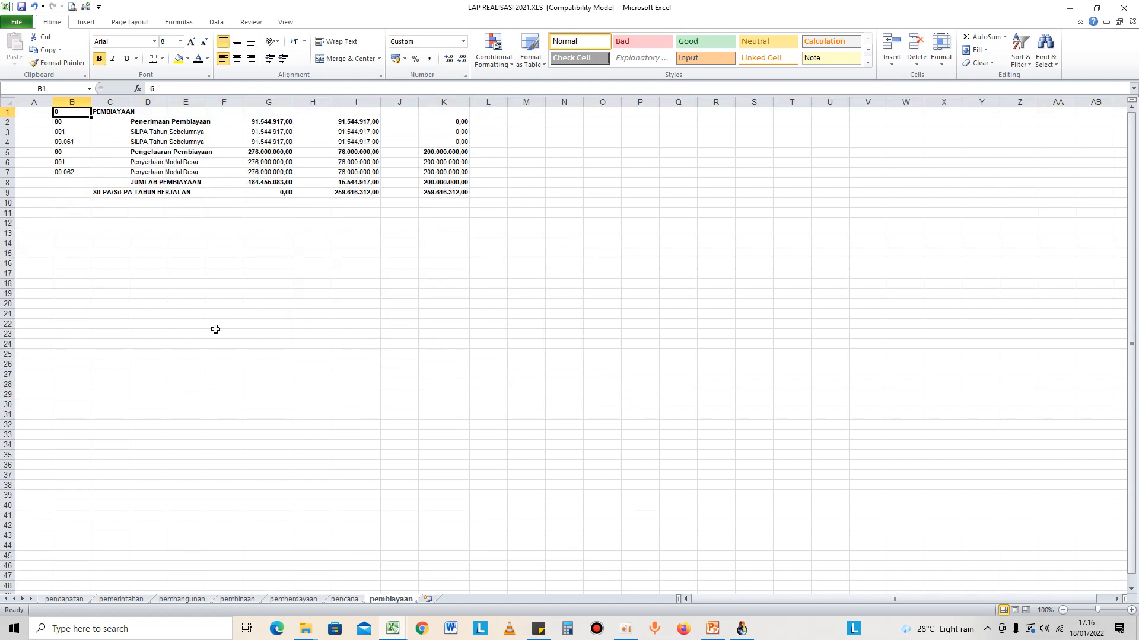
left_click(81, 601)
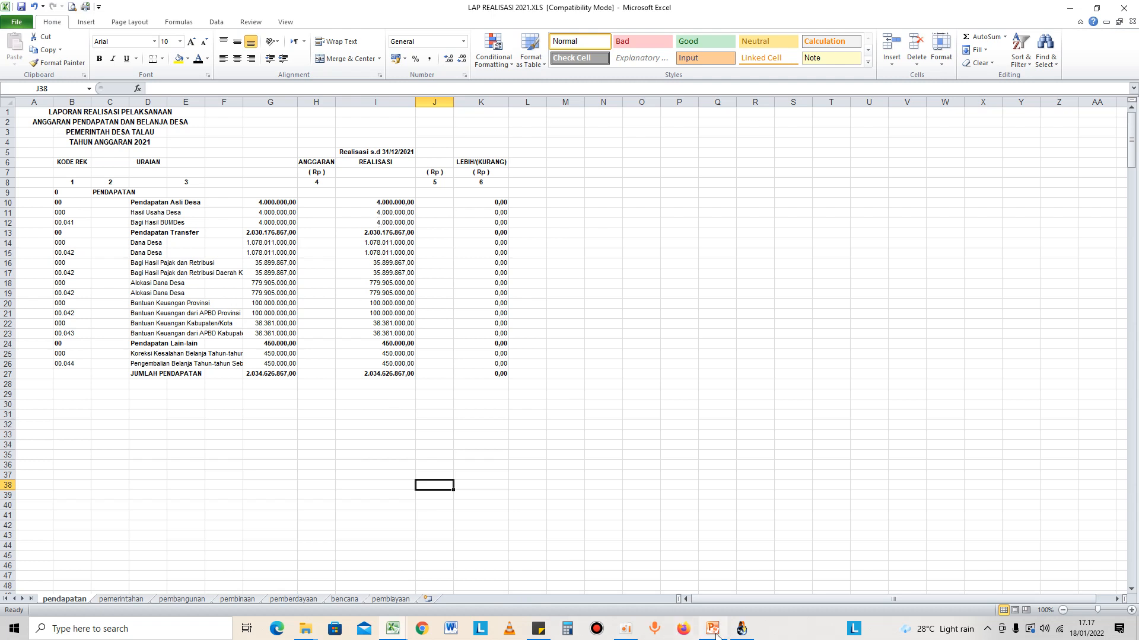
left_click(627, 632)
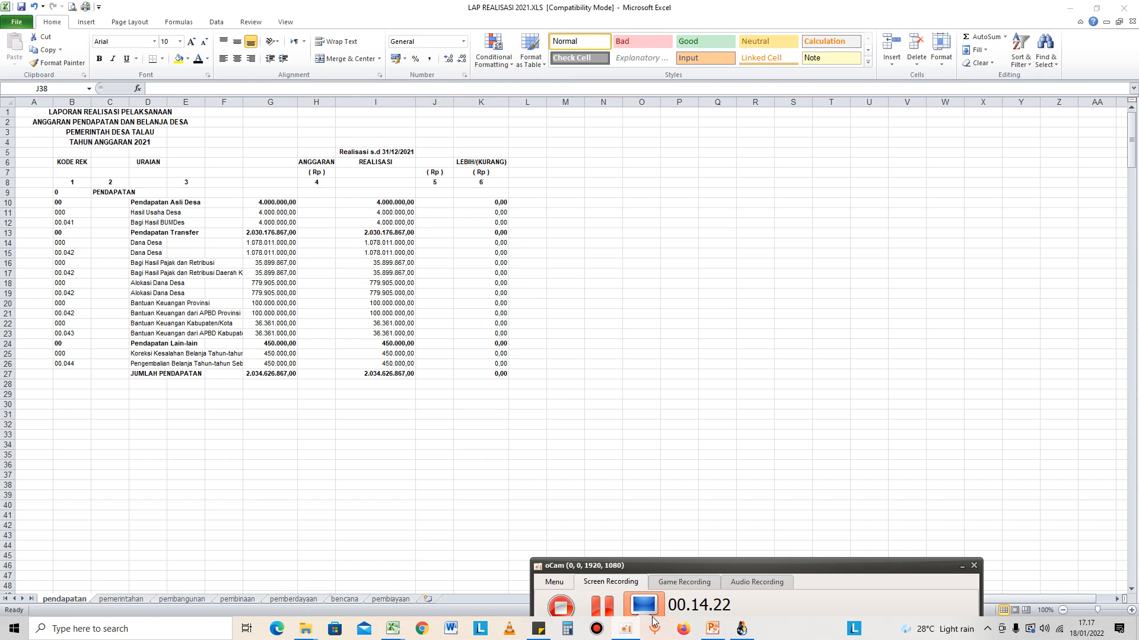
In the LAPORAN KEUANGAN DESA workbook, fill the title blanks with Desa Talau and Kecamatan Pangkalan Kuras.
left_click(601, 607)
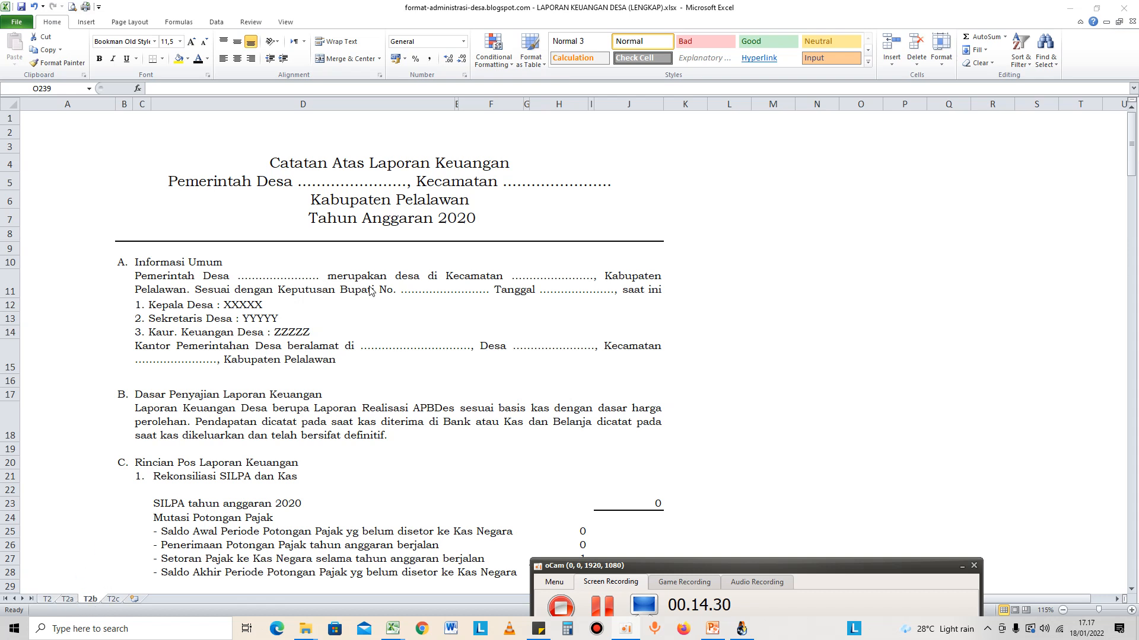
left_click(324, 190)
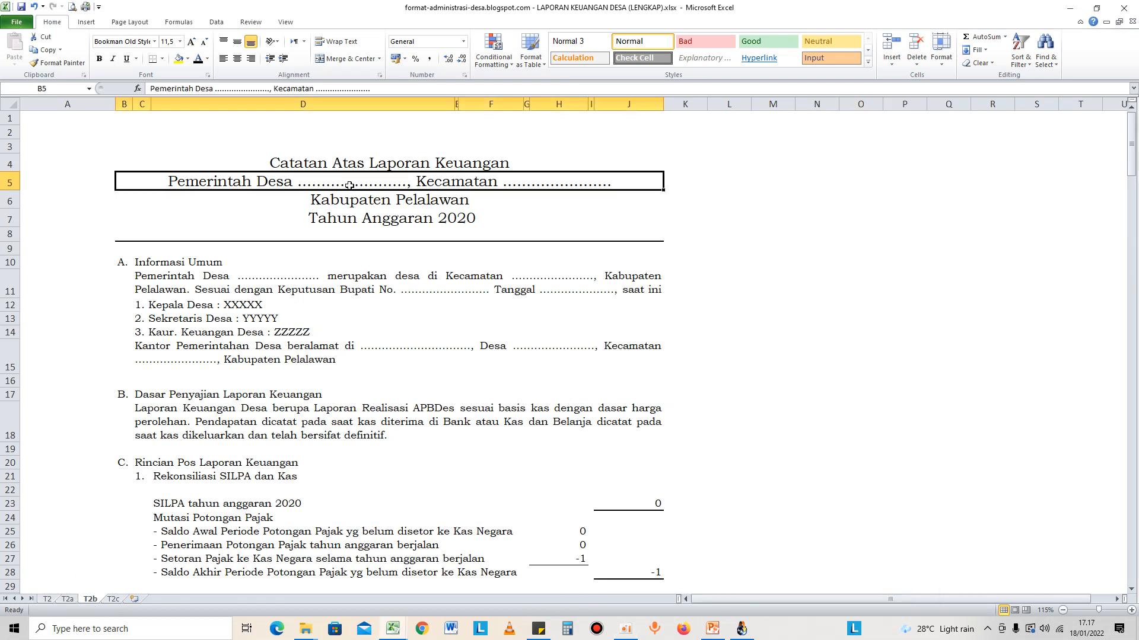
double_click(298, 183)
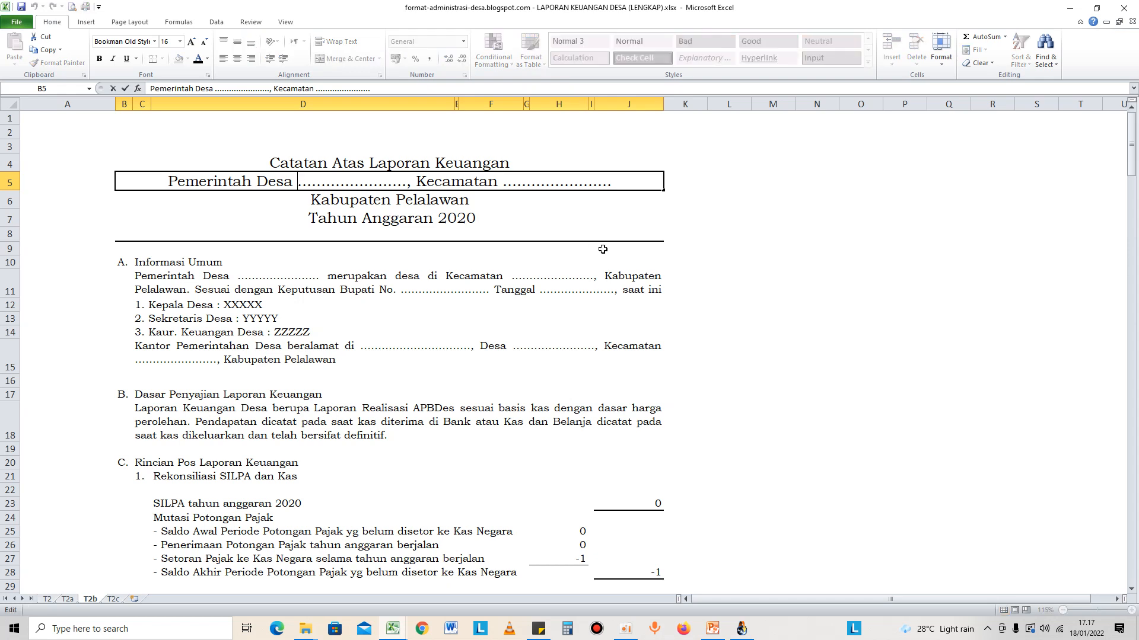
key("ctrl+shift+Right")
key("shift+Left")
key("shift+Left")
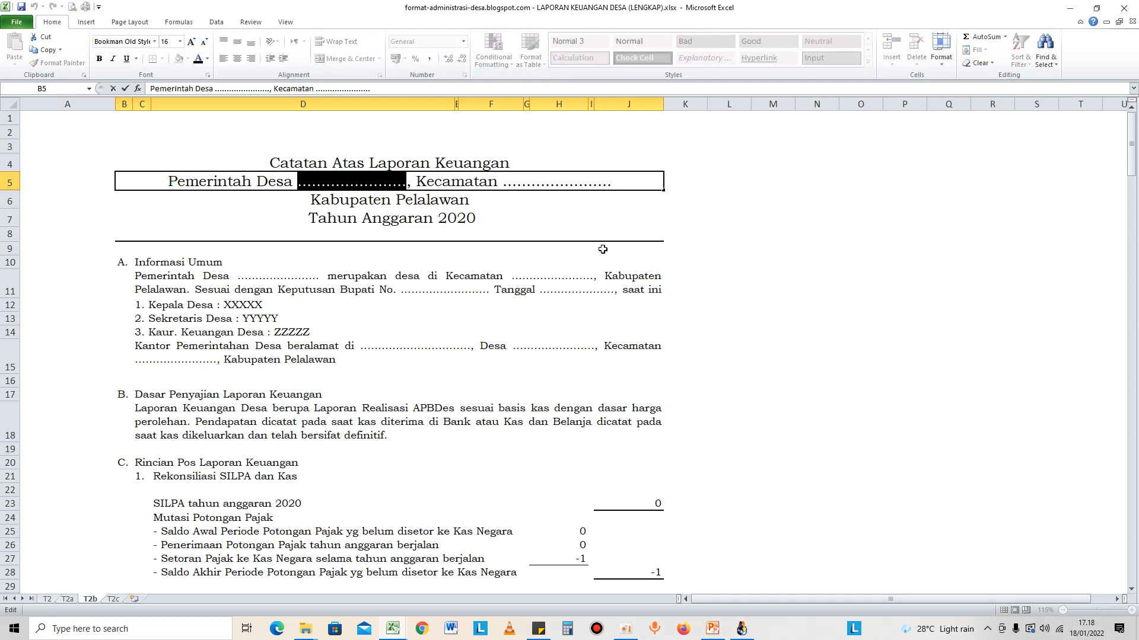
type("Talau")
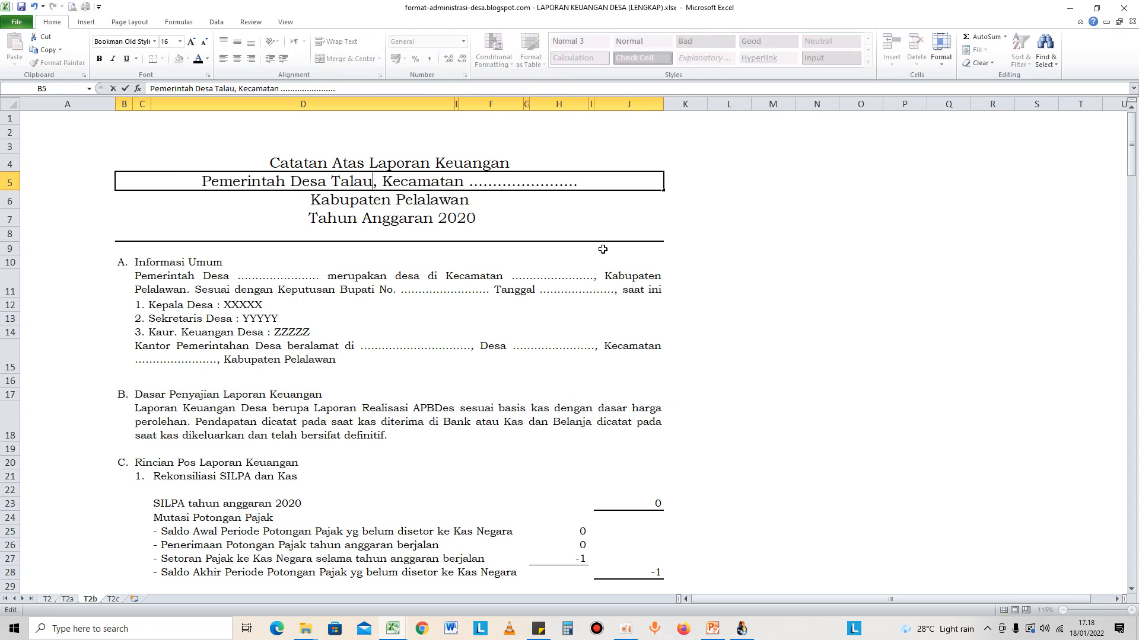
key("ctrl+shift+Left")
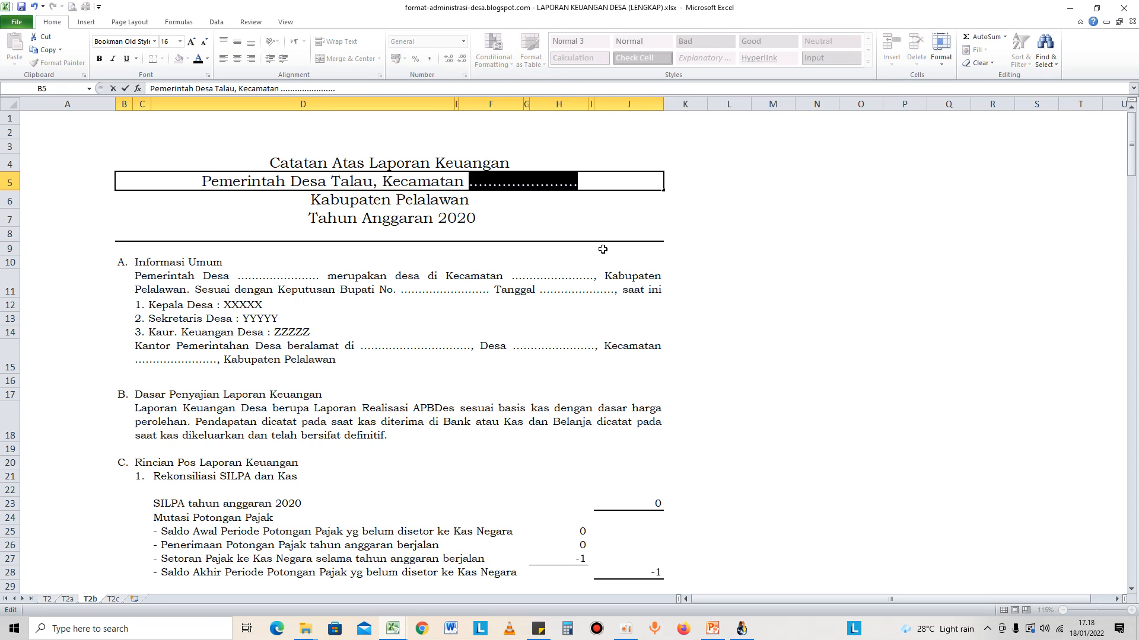
type("Pn")
key("BackSpace")
type("ang")
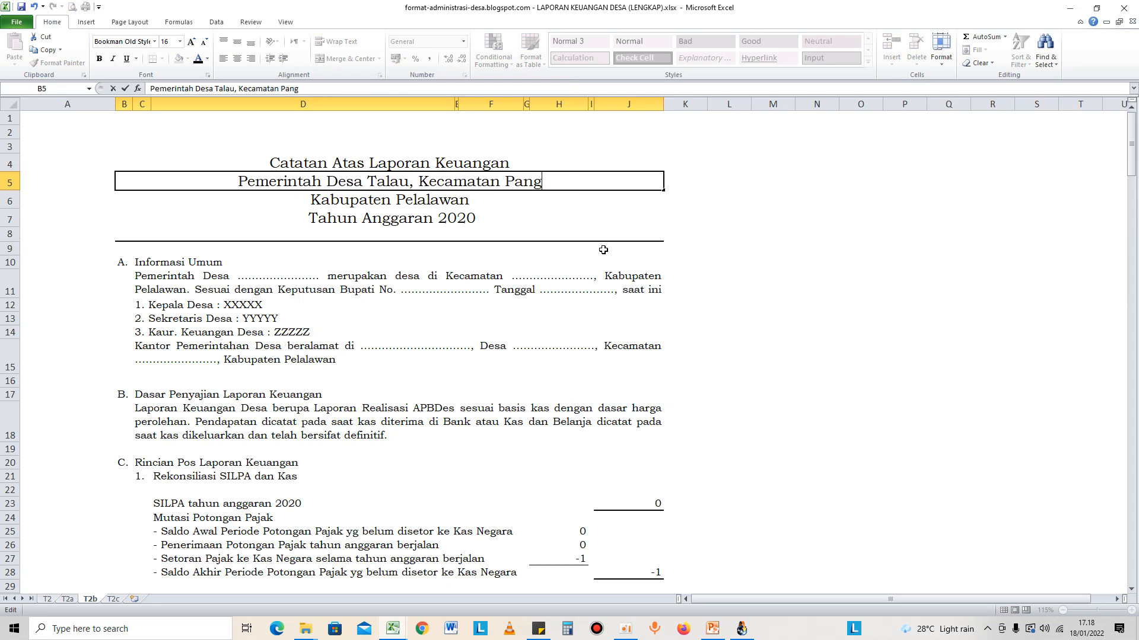
type("kalan Kuras")
key("Return")
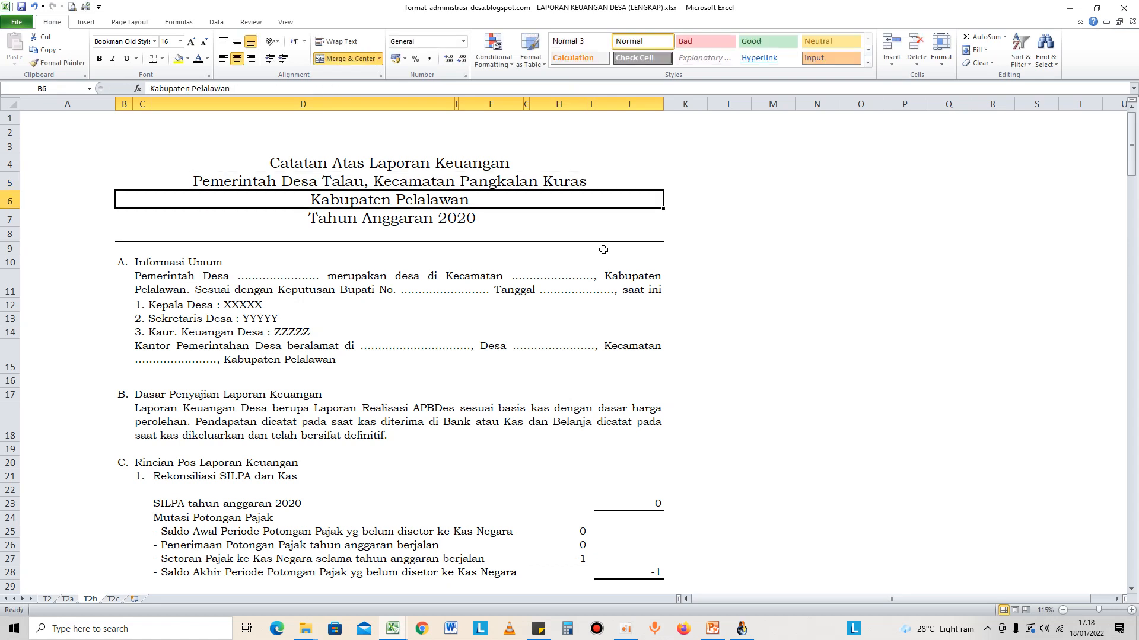
Change the Tahun Anggaran line from 2020 to 2021.
left_click(486, 219)
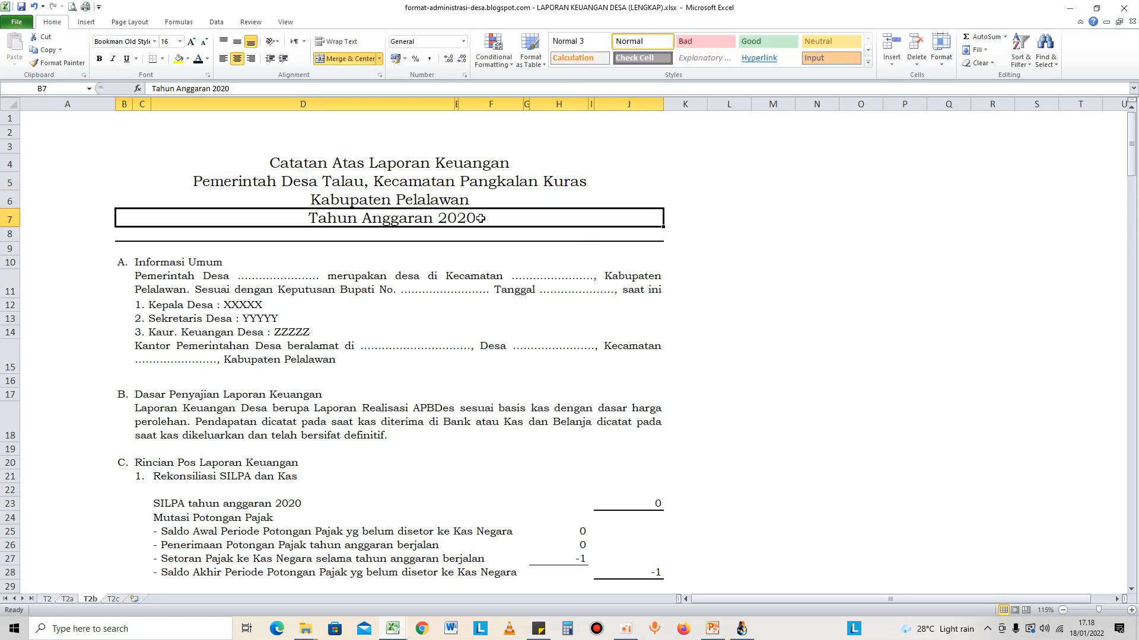
double_click(479, 218)
key("shift+Left")
type("1")
key("Return")
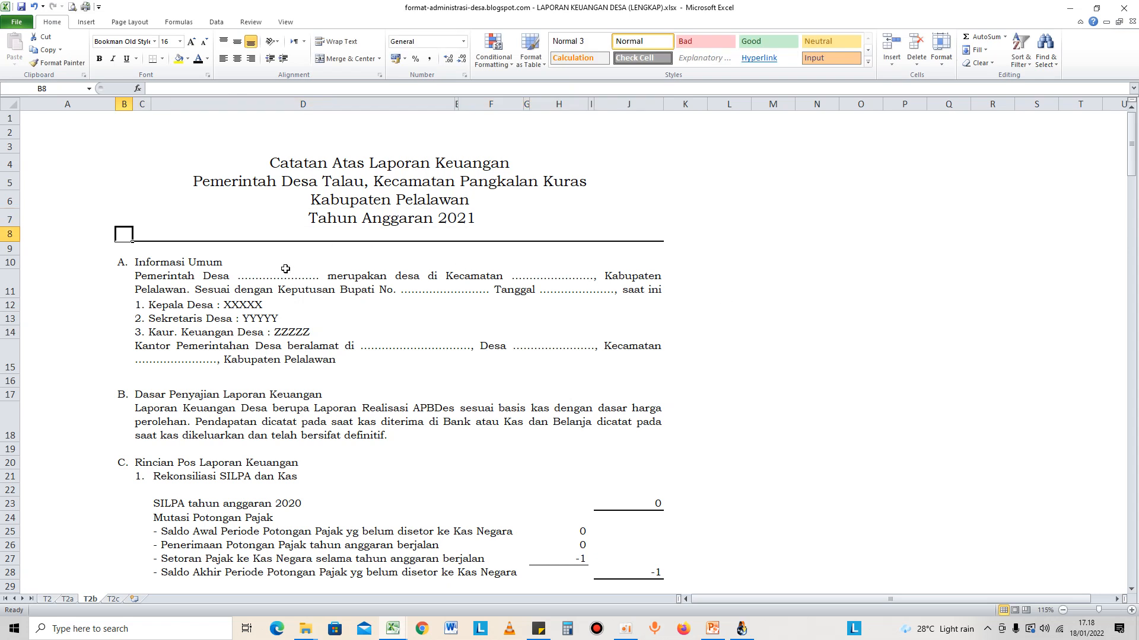
In the Informasi Umum paragraph, fill the village and district blanks with Talau and Pangkalan Kuras.
double_click(224, 279)
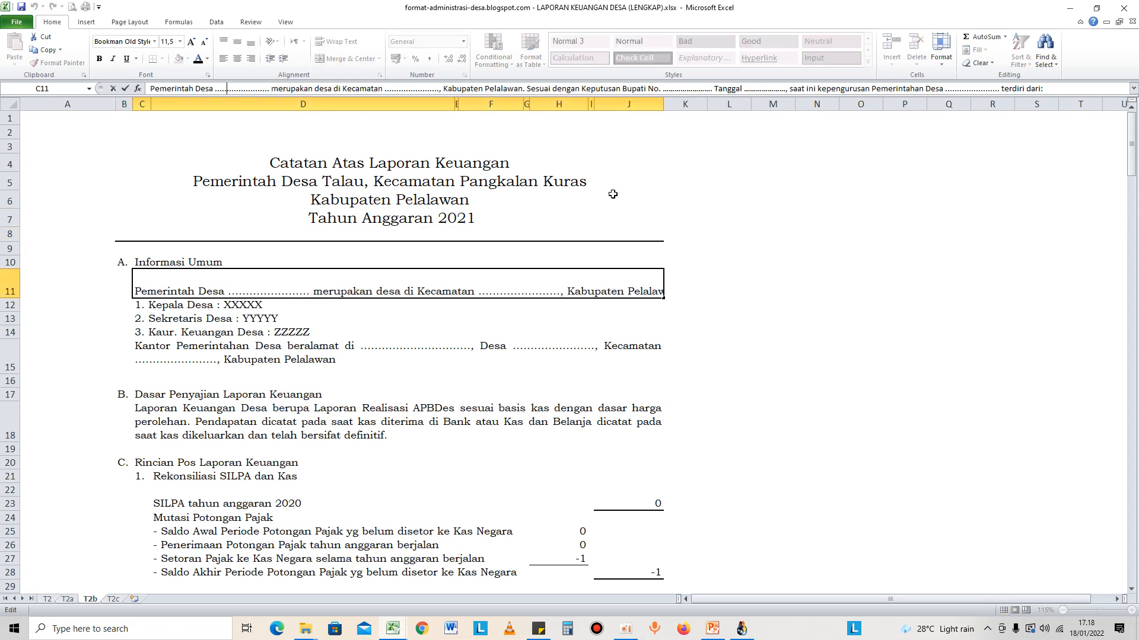
key("ctrl+Left")
key("ctrl+shift+Right")
type("Talau")
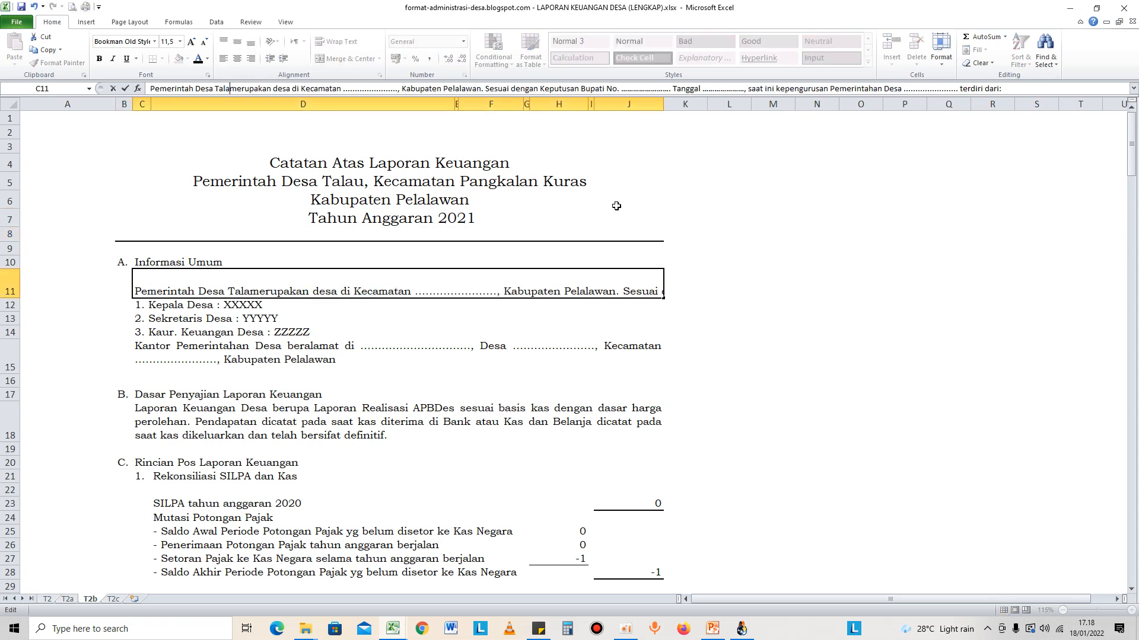
key("ctrl+shift+Right")
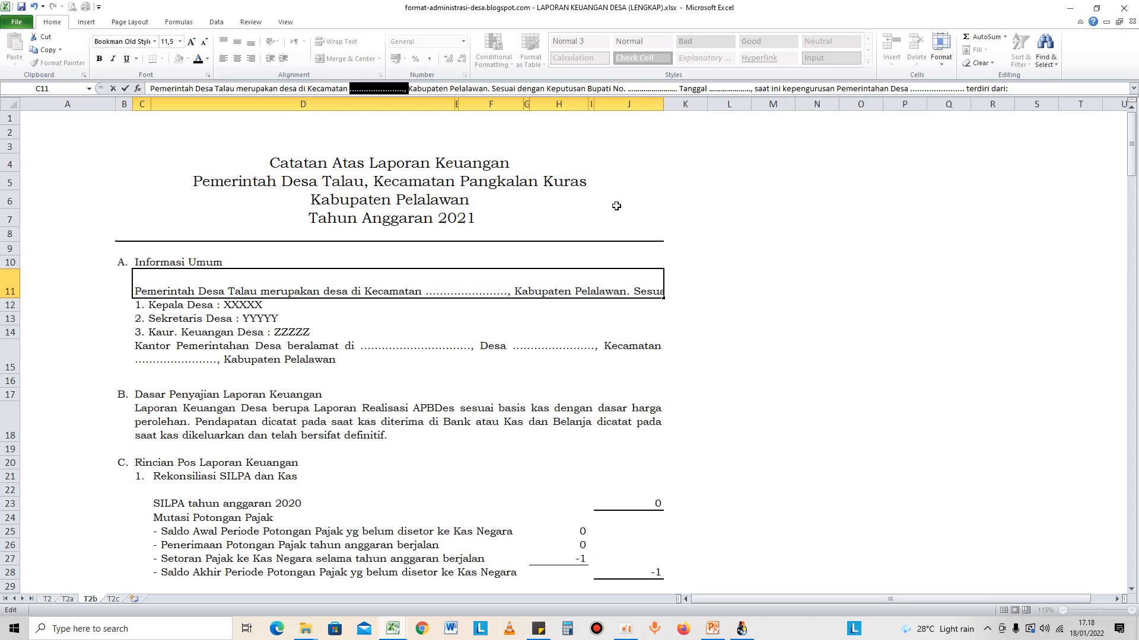
type("Pangkalan Kuea")
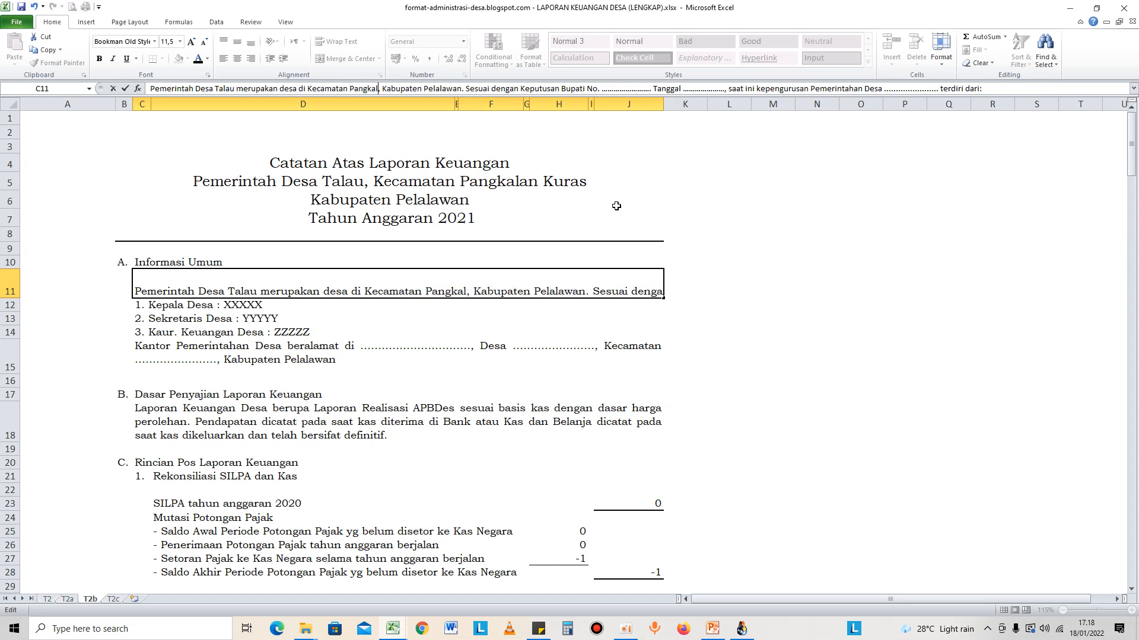
key("BackSpace")
key("BackSpace")
type("ras")
Cite Keputusan Bupati No. 8 Tahun 1984, dated 24 Oktober 1984, and name Pemerintahan Desa Talau.
key("ctrl+Right")
key("ctrl+Right")
key("ctrl+Right")
key("ctrl+Right")
key("ctrl+Right")
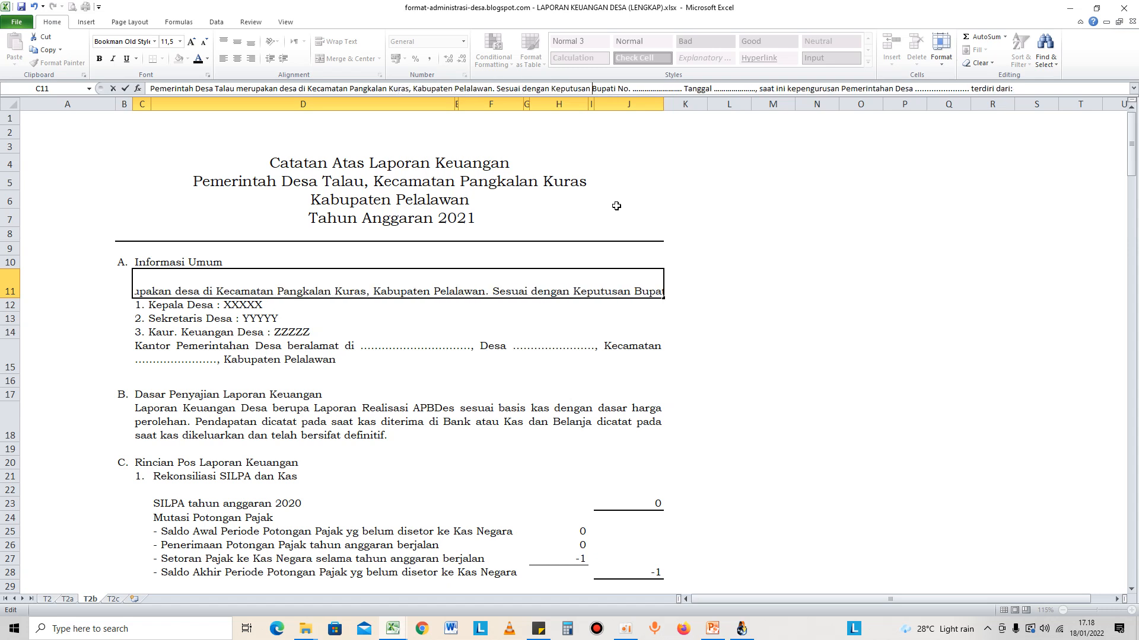
key("ctrl+shift+Right")
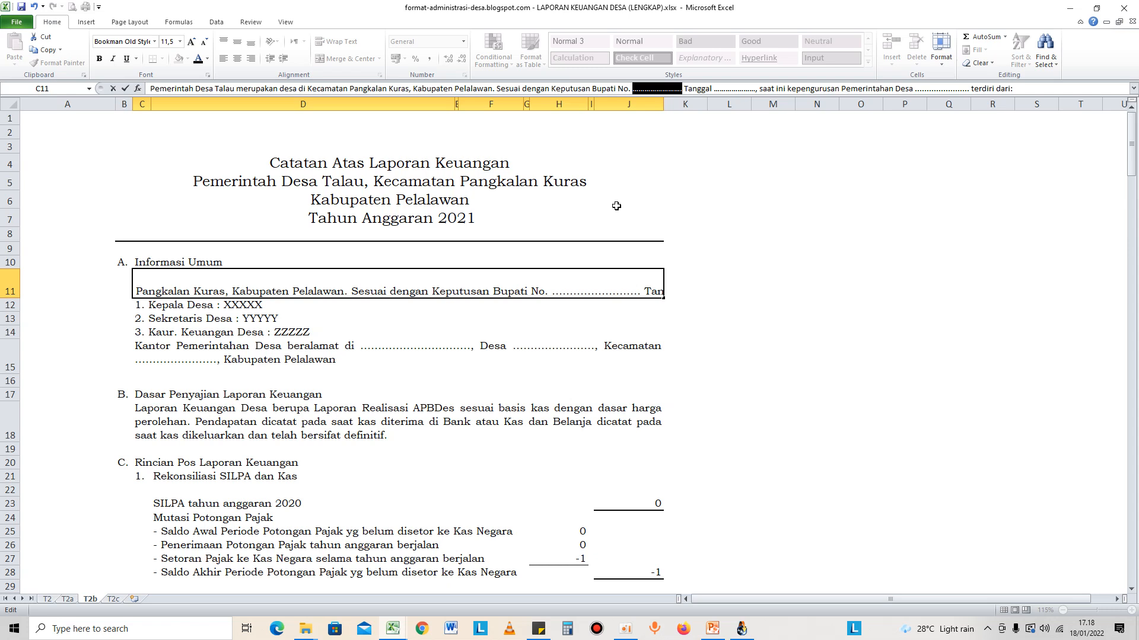
type("8")
type(" Tahun 19")
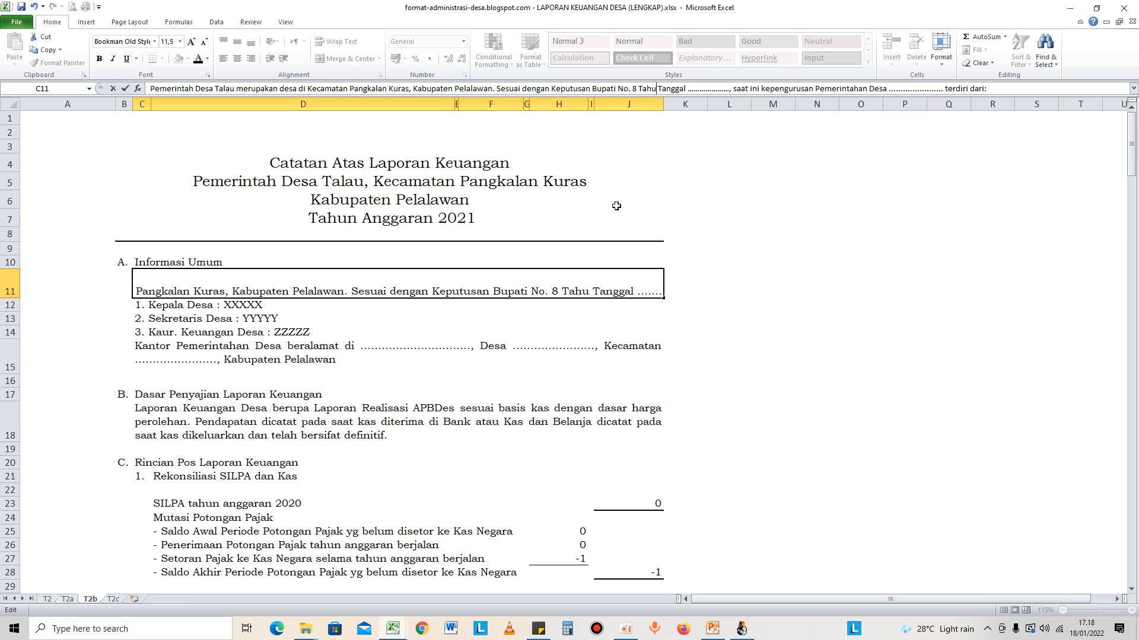
type("8")
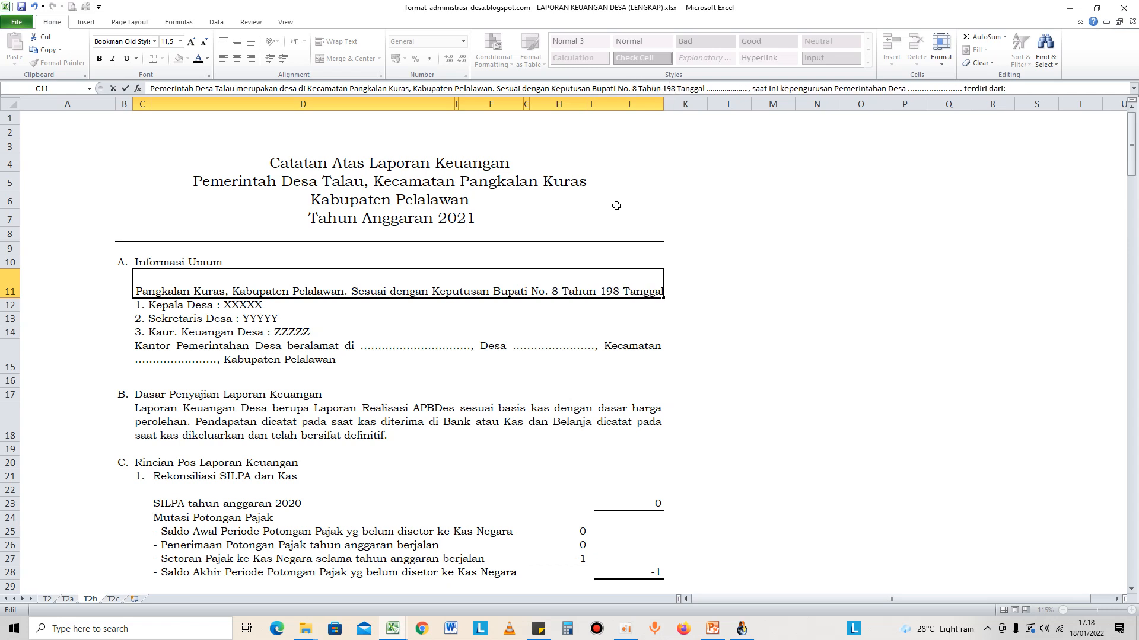
type("4")
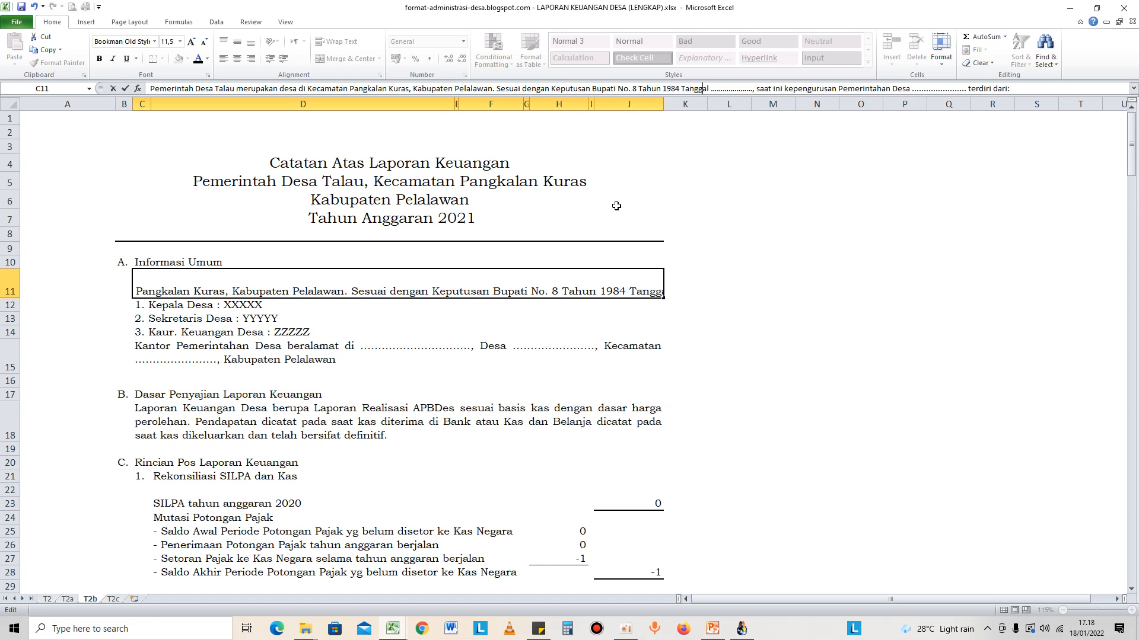
key("ctrl+Right")
key("ctrl+shift+Right")
type("24 Oktober 1984")
key("ctrl+Right")
key("ctrl+Right")
key("ctrl+Right")
key("ctrl+Right")
key("ctrl+Right")
key("ctrl+Right")
key("ctrl+shift+Right")
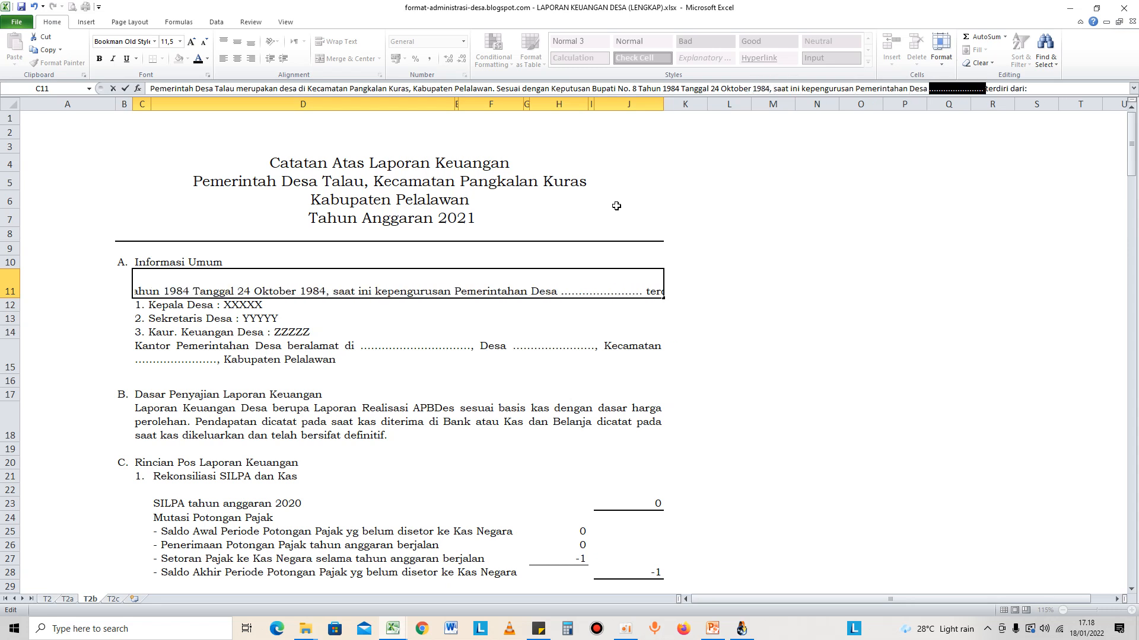
type("Talau")
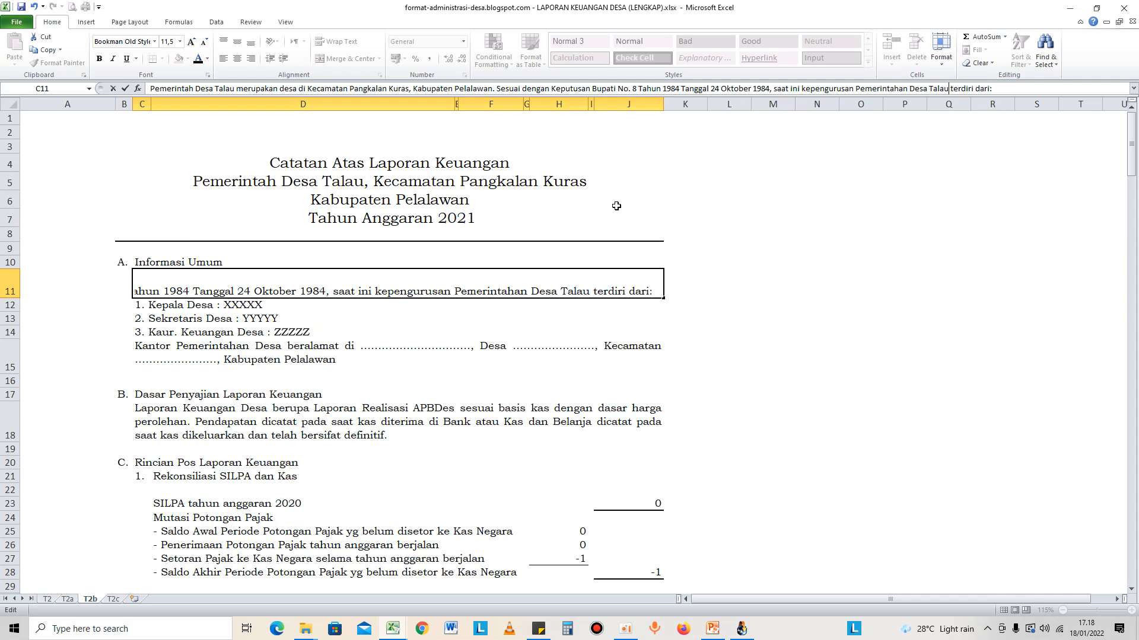
key("Return")
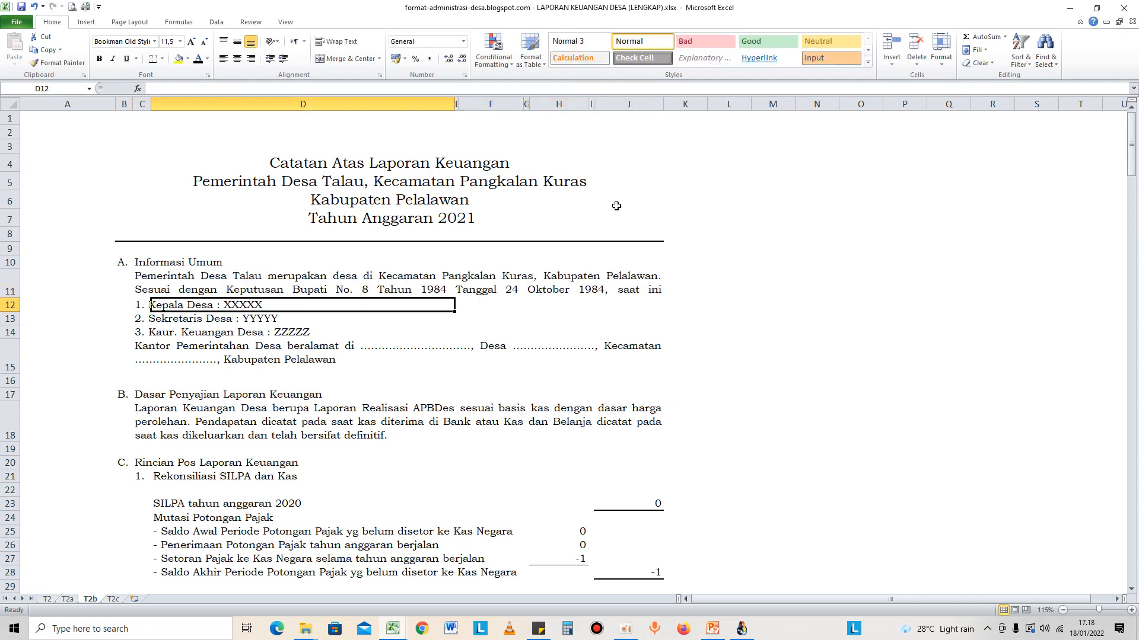